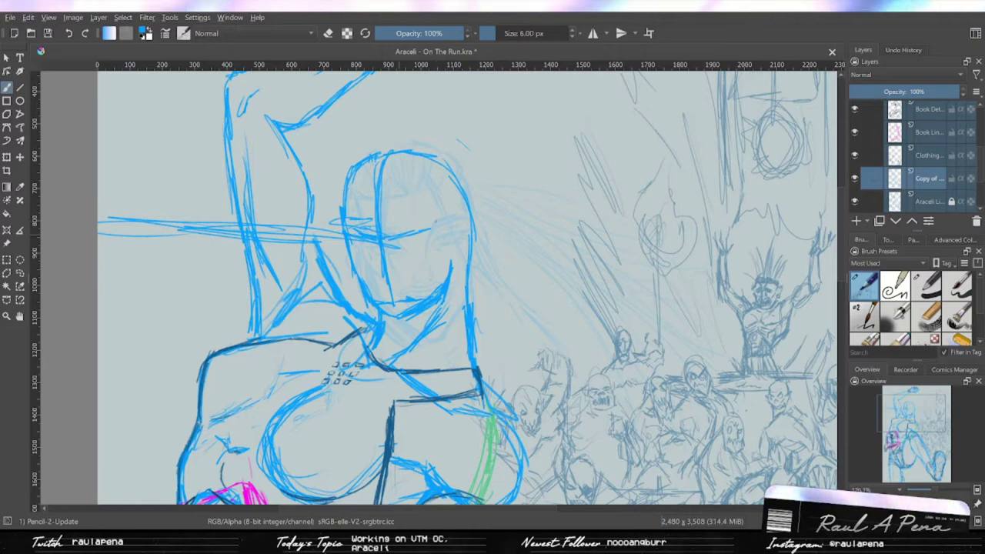
- Hide the locked Araceli line layer beneath the active copy and sketch simple oval eyes on the face
key(2)
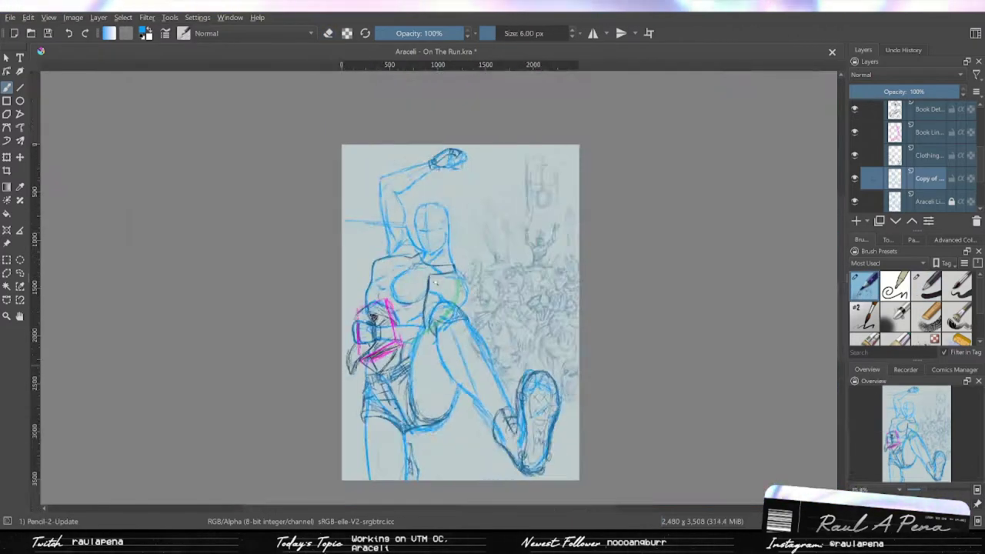
key(1)
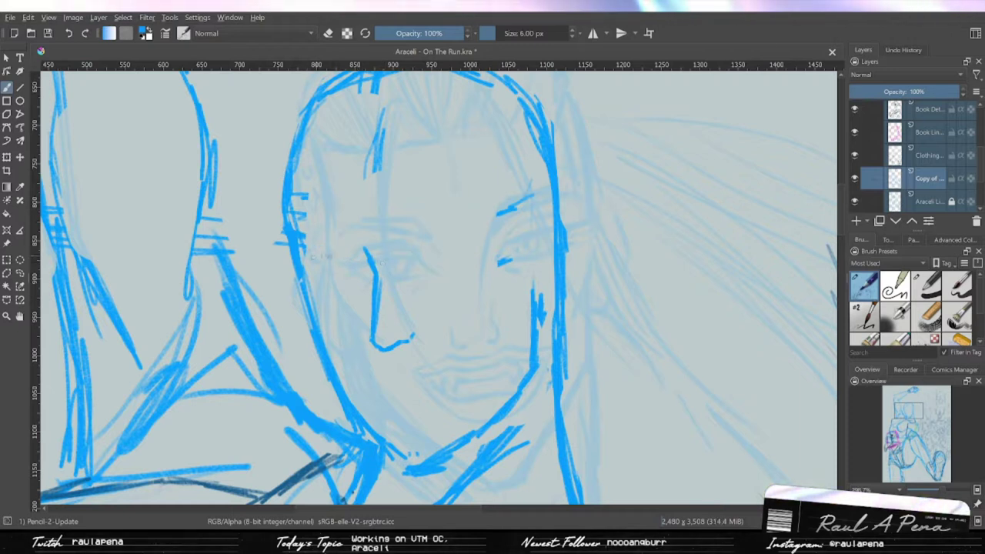
drag(415, 265, 444, 249)
click(854, 201)
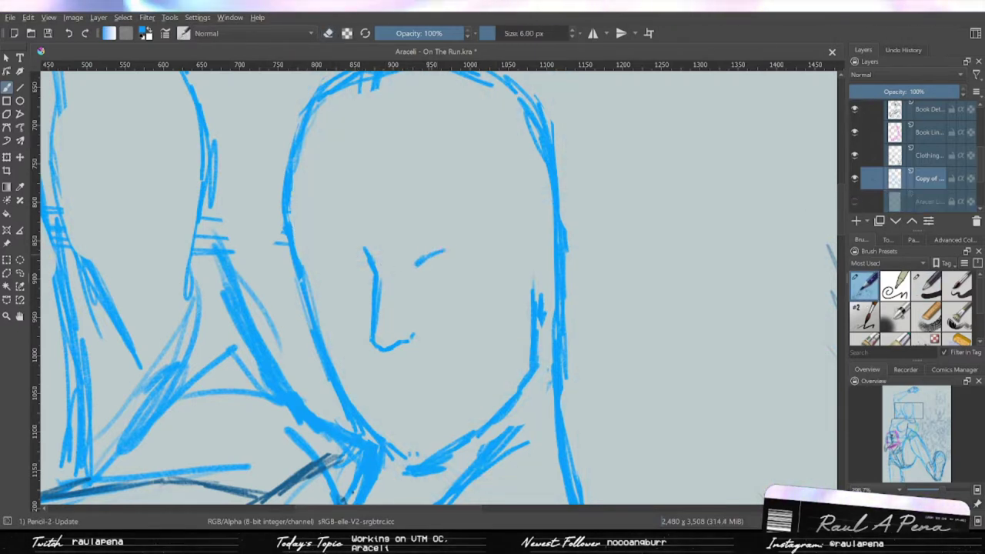
key(ctrl+z)
drag(371, 342, 462, 345)
key(ctrl+z)
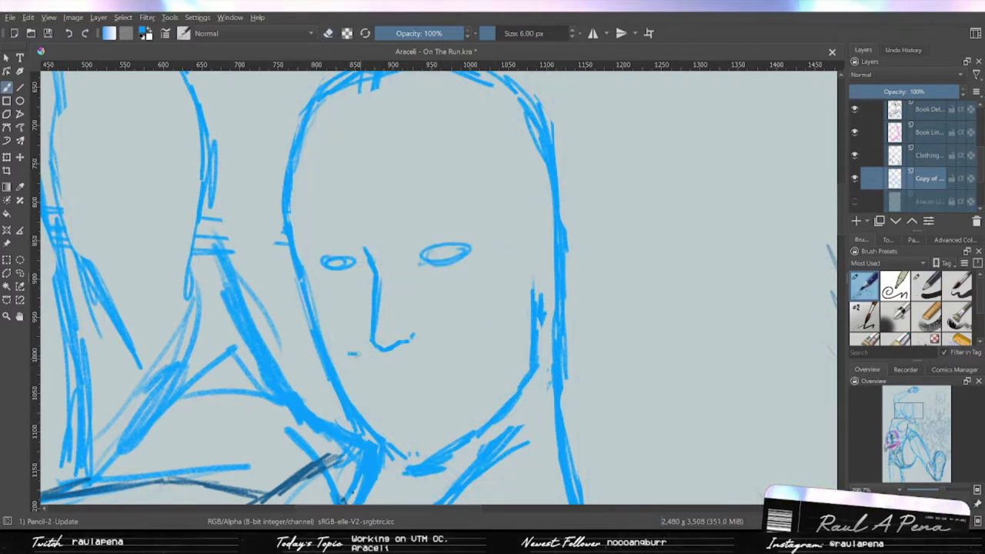
- Sketch a smiling mouth and redraw the nose line slightly higher above it
mouse_move(347, 355)
mouse_down()
mouse_move(412, 347)
mouse_move(439, 366)
mouse_up()
drag(362, 368, 403, 380)
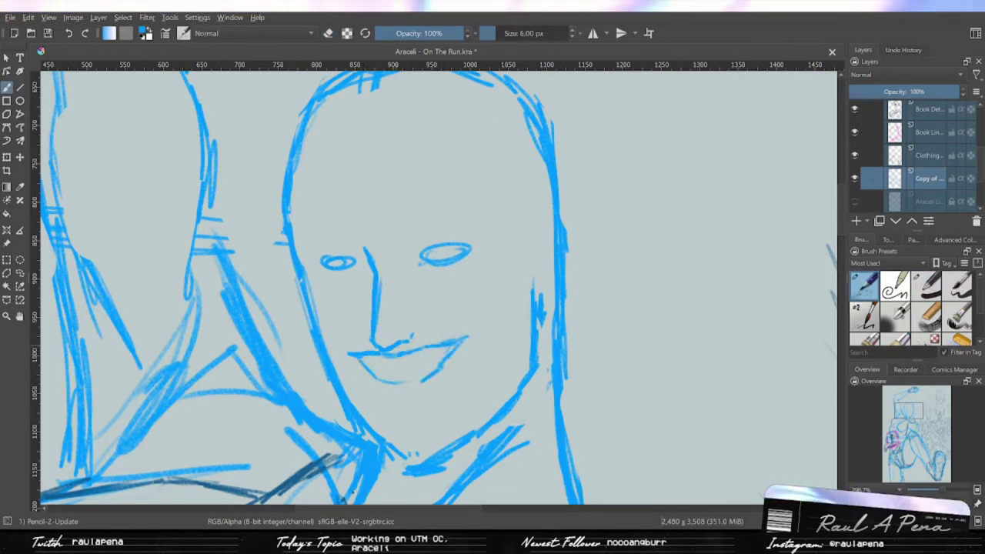
drag(356, 237, 414, 327)
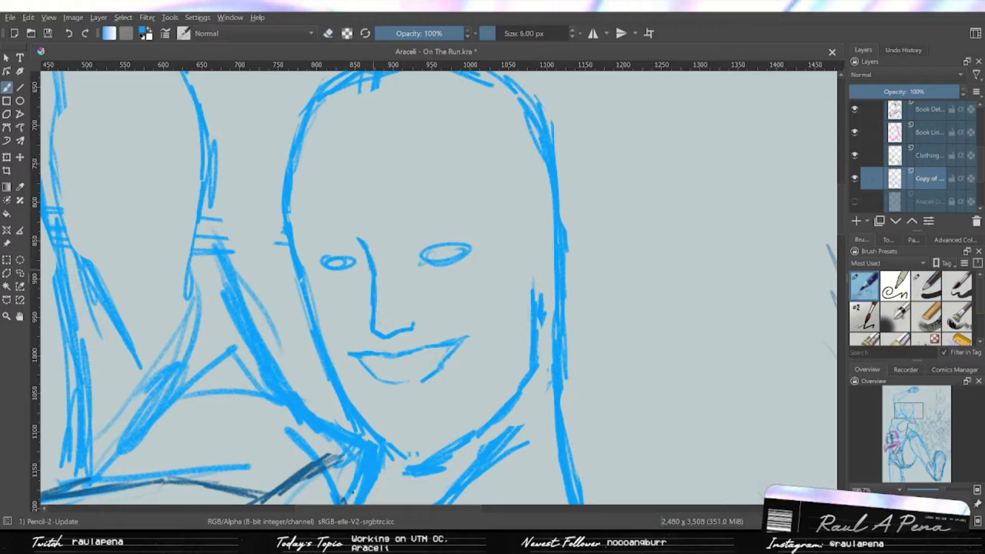
- Redraw the chin and jawline as a narrower, pointed shape and clear away the old jaw strokes
drag(323, 262, 353, 263)
mouse_move(376, 443)
mouse_down()
mouse_move(415, 458)
mouse_move(422, 450)
mouse_up()
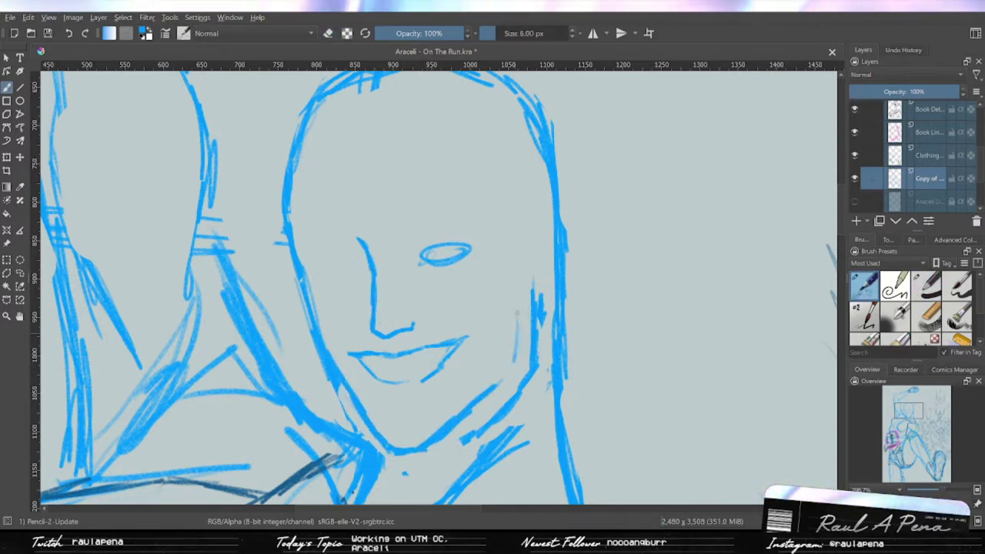
drag(533, 292, 517, 369)
drag(339, 384, 377, 462)
mouse_move(304, 269)
mouse_down()
mouse_move(316, 350)
mouse_move(327, 353)
mouse_up()
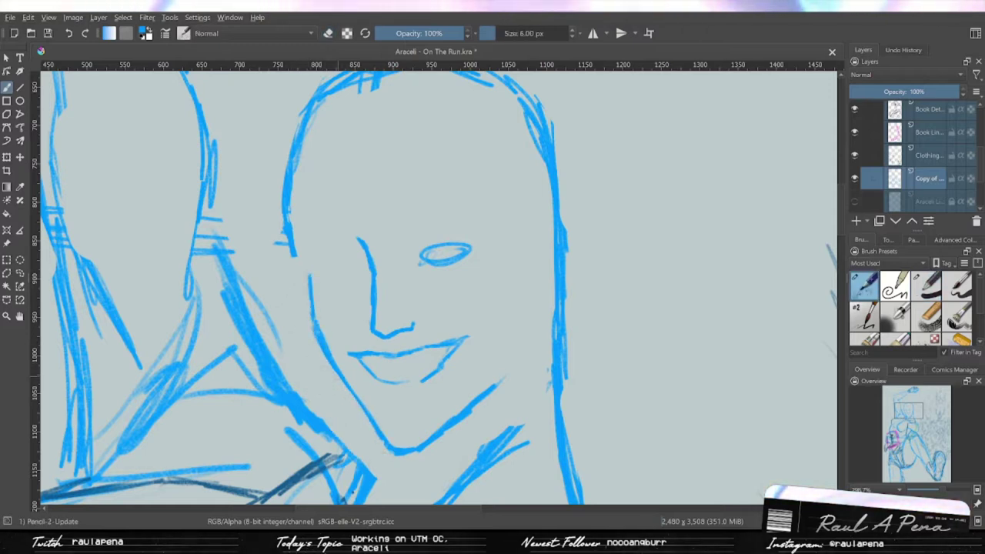
- Sketch the ear at the side of the head and show the Araceli Reference layer
drag(385, 231, 355, 295)
mouse_move(268, 231)
mouse_down()
mouse_move(284, 192)
mouse_move(358, 156)
mouse_move(460, 175)
mouse_move(522, 269)
mouse_up()
scroll(519, 270, down, 2)
mouse_move(769, 286)
mouse_down()
mouse_move(555, 285)
mouse_move(412, 367)
mouse_move(769, 361)
mouse_up()
scroll(384, 307, down, 2)
scroll(385, 308, up, 3)
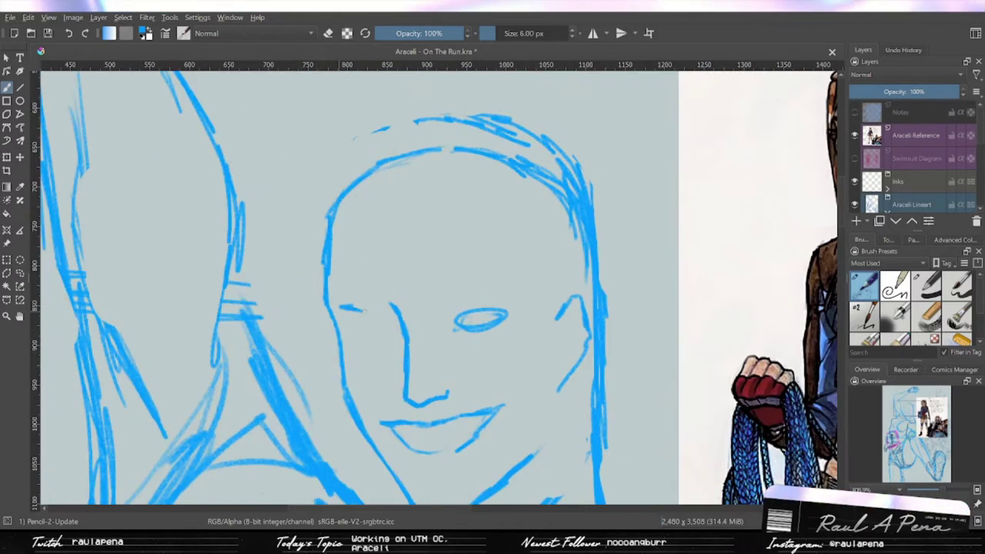
- Undo the last strokes beside the nose and sketch both angled eyebrows
key(ctrl+z)
key(ctrl+z)
drag(433, 286, 515, 258)
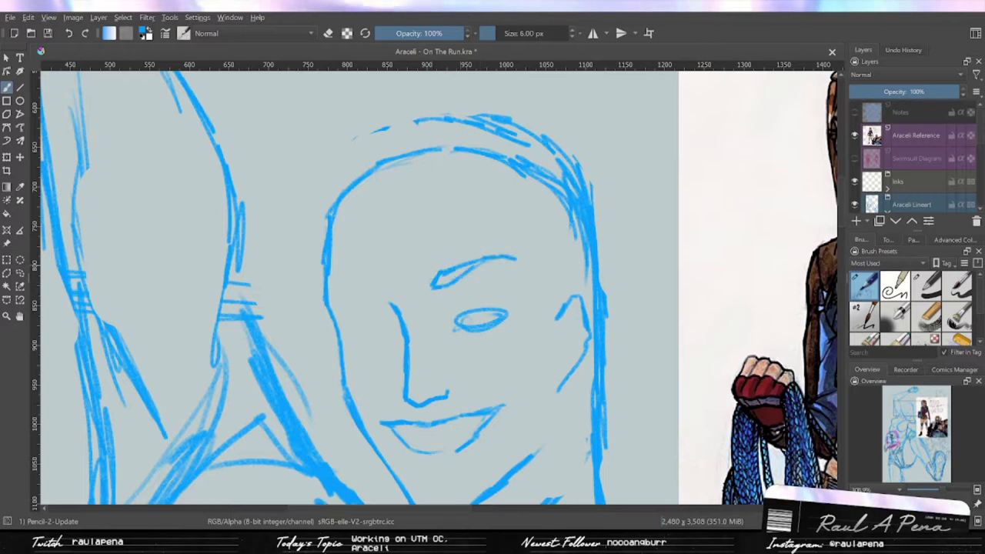
drag(377, 292, 330, 283)
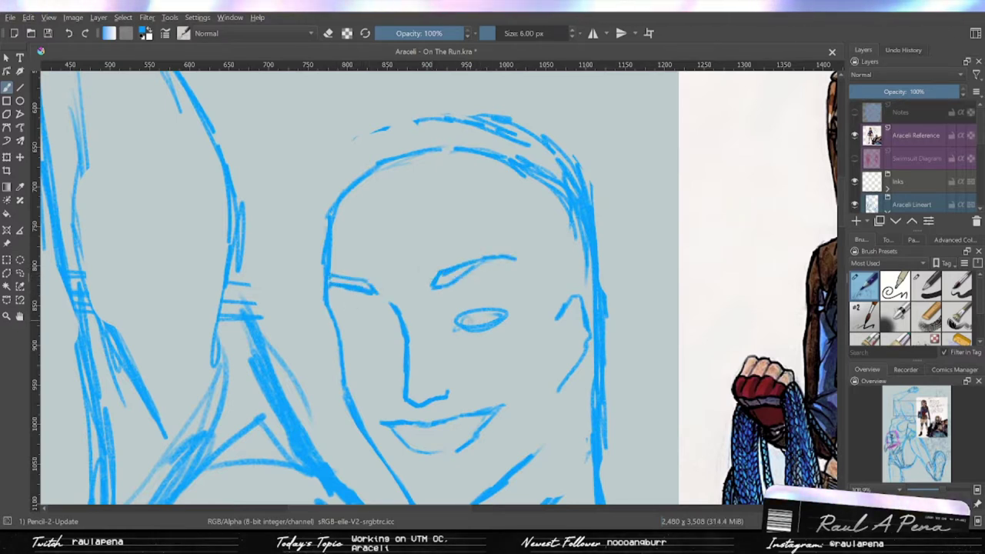
- Replace the oval eye with narrow slanted eyes on both sides, adding irises and upper eyelid creases
key(ctrl+z)
drag(445, 323, 470, 306)
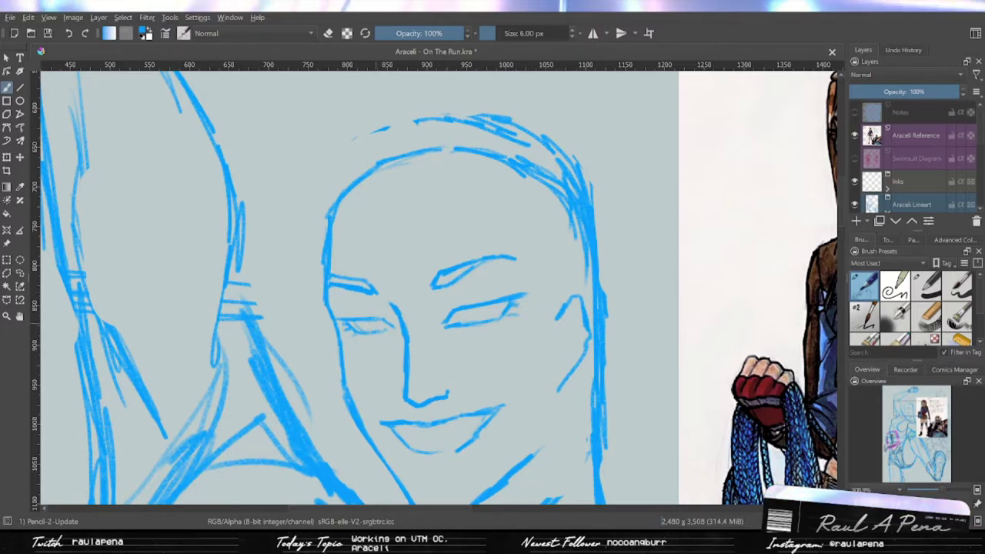
scroll(504, 339, up, 3)
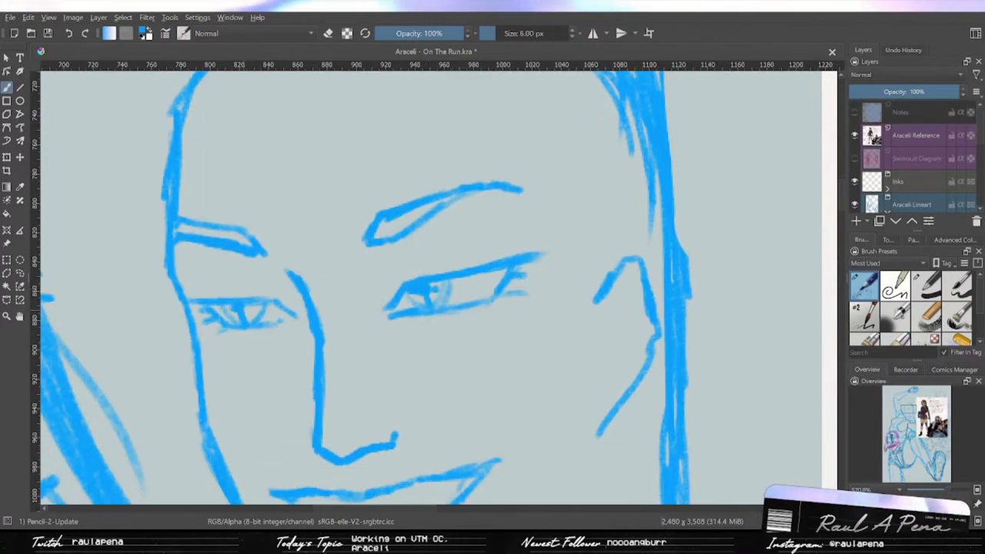
scroll(438, 284, down, 3)
scroll(438, 285, up, 2)
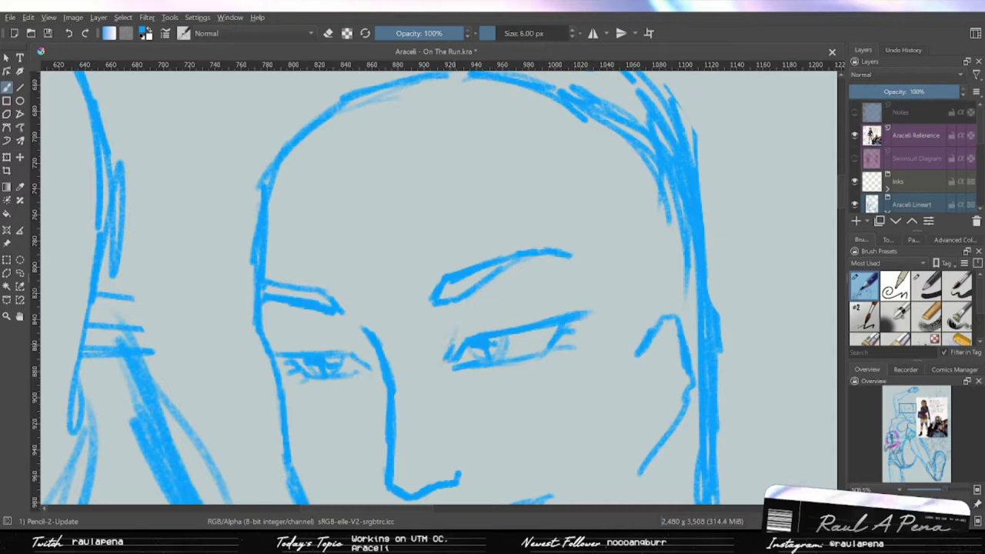
drag(506, 311, 454, 323)
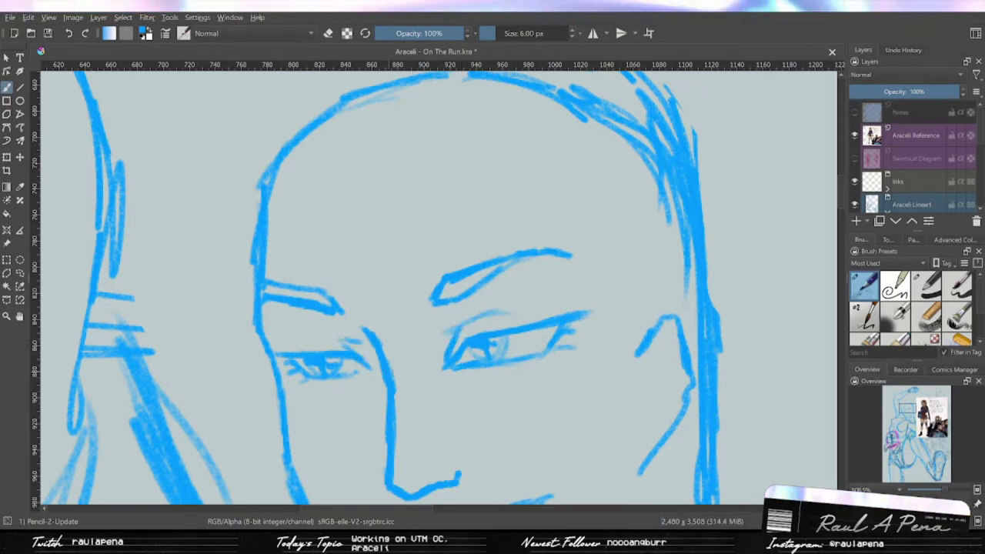
scroll(413, 198, down, 3)
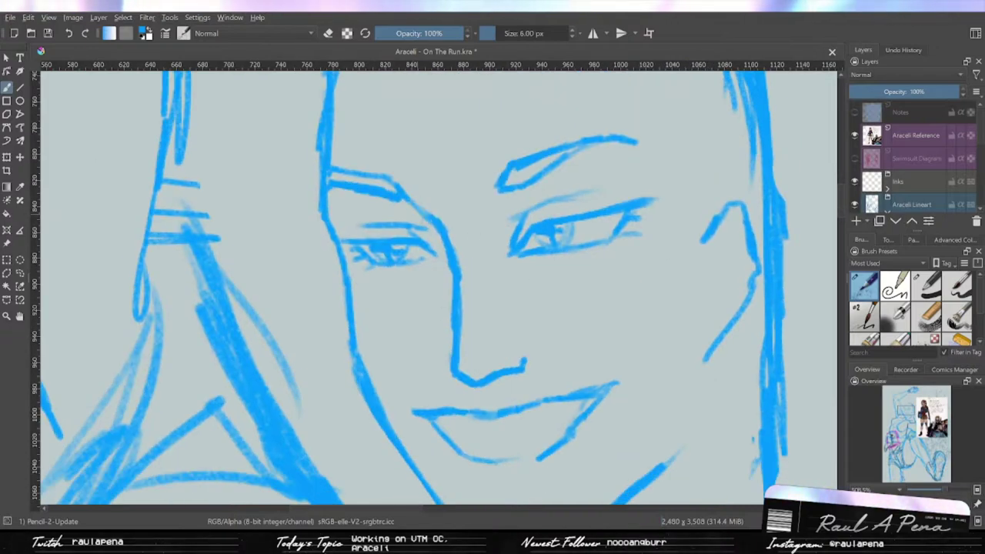
scroll(413, 198, up, 3)
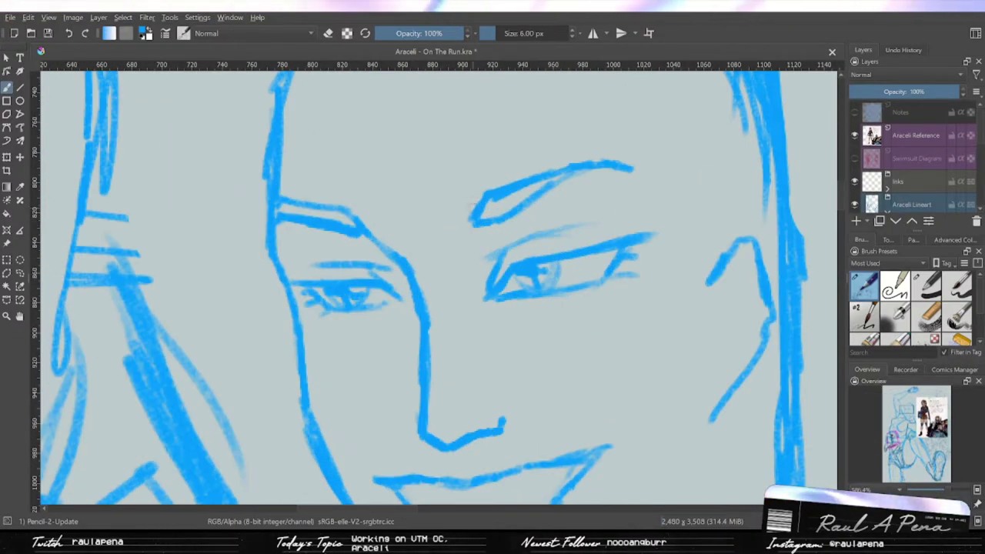
- Redraw the eyebrow on the far side of the face as a raised, arched shape above the eye
key(ctrl+z)
mouse_move(304, 234)
mouse_down()
mouse_move(281, 243)
mouse_move(315, 222)
mouse_up()
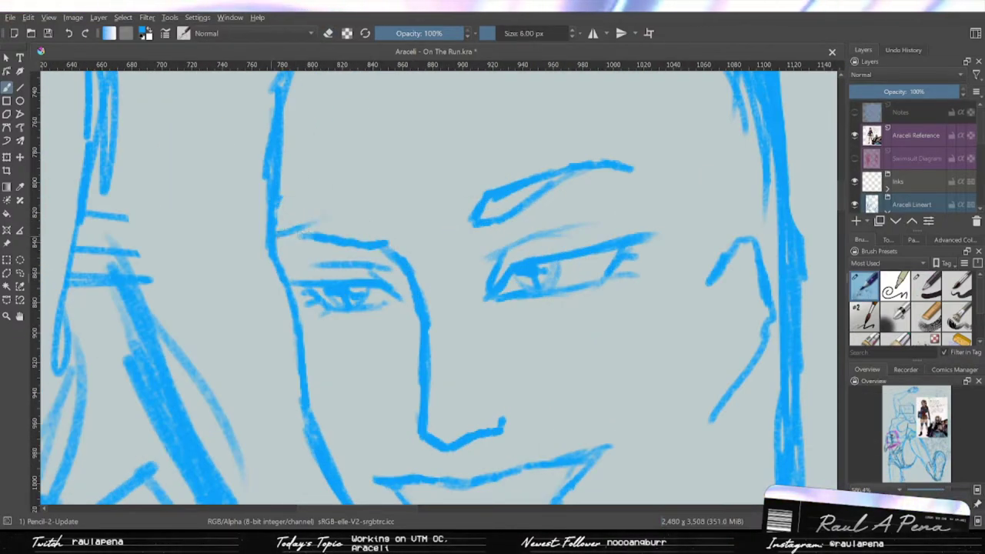
key(ctrl+z)
key(ctrl+z)
key(ctrl+z)
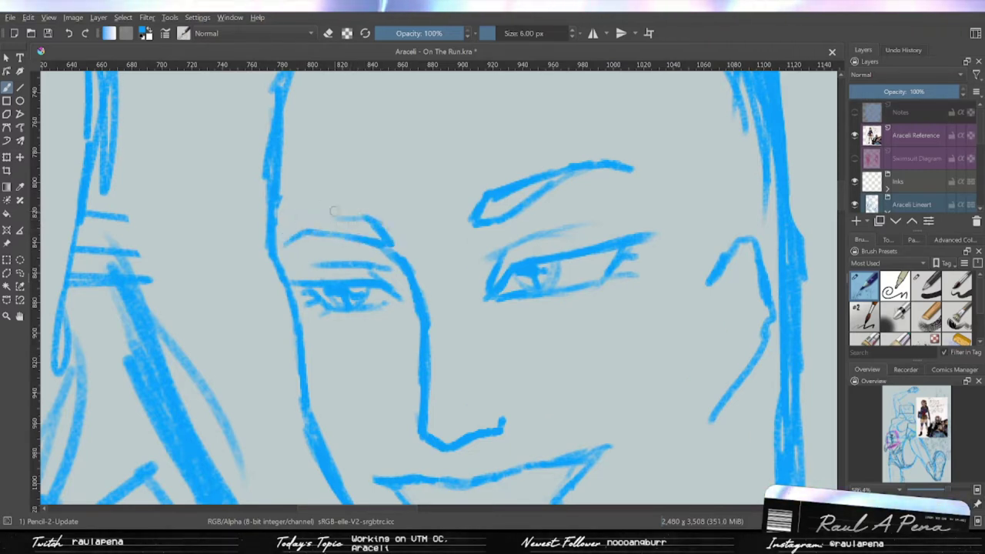
drag(313, 213, 384, 231)
scroll(348, 347, down, 2)
- Redraw the mouth as an open grin with fangs and a line for the teeth
key(ctrl+z)
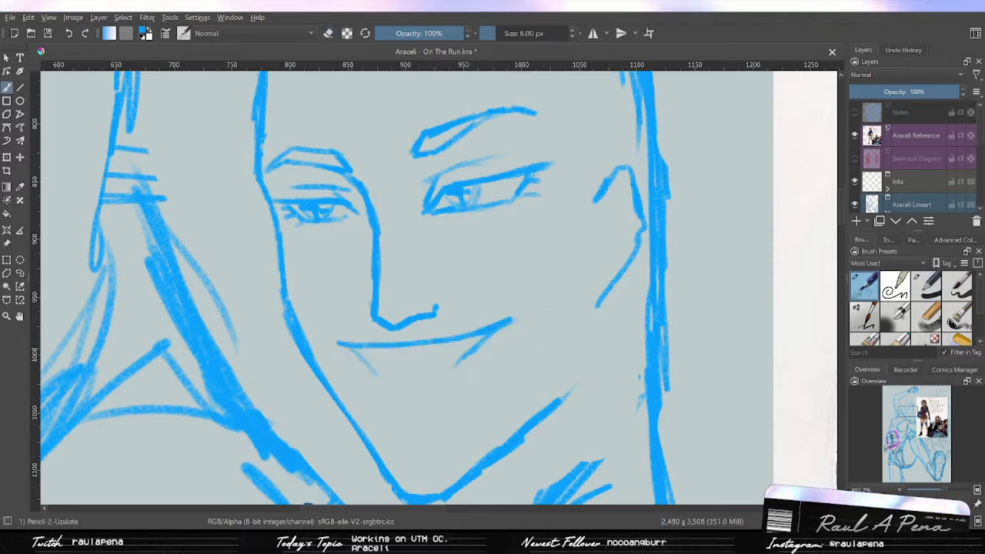
key(ctrl+z)
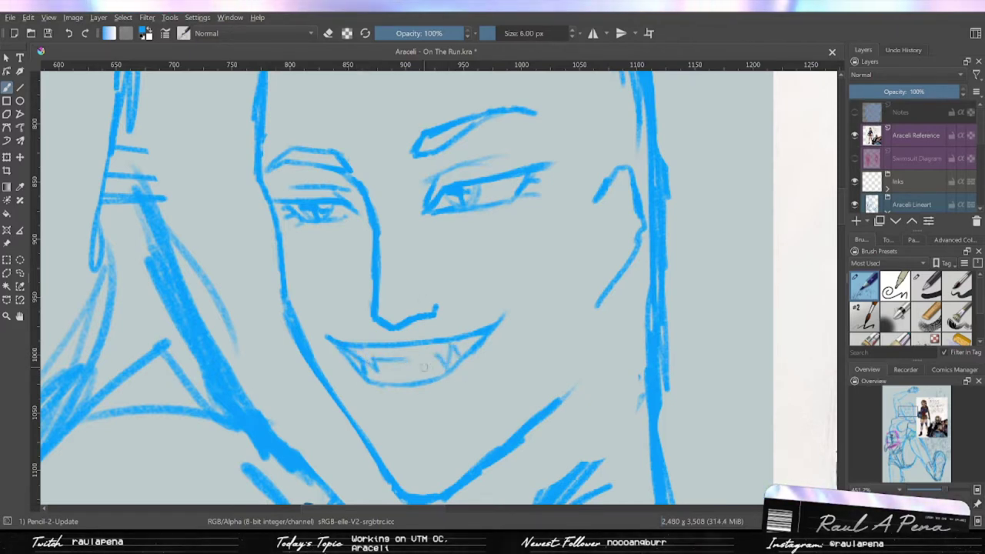
drag(375, 360, 421, 356)
- Compare the sketch with and without the Araceli Reference layer and draw a hairline across the forehead
scroll(438, 285, down, 4)
click(854, 134)
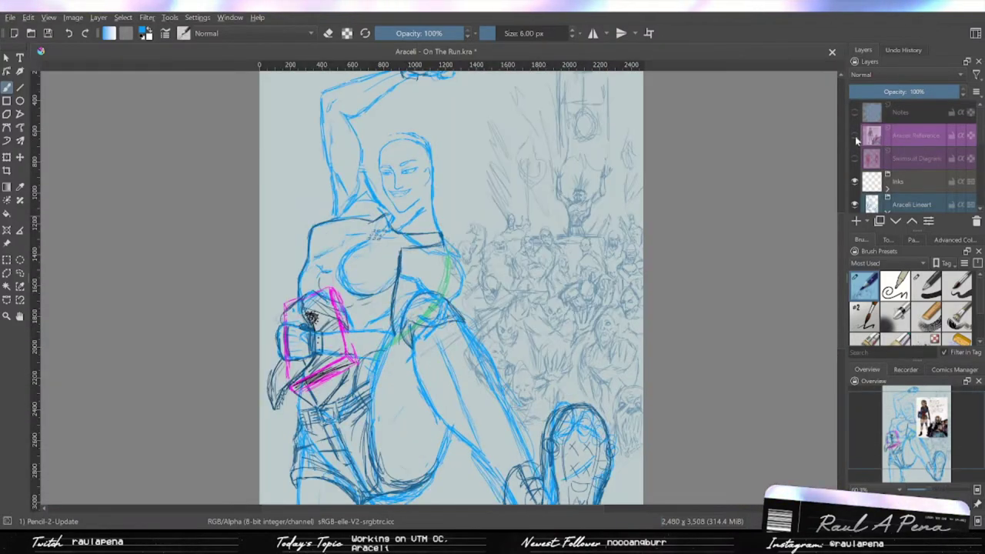
click(854, 135)
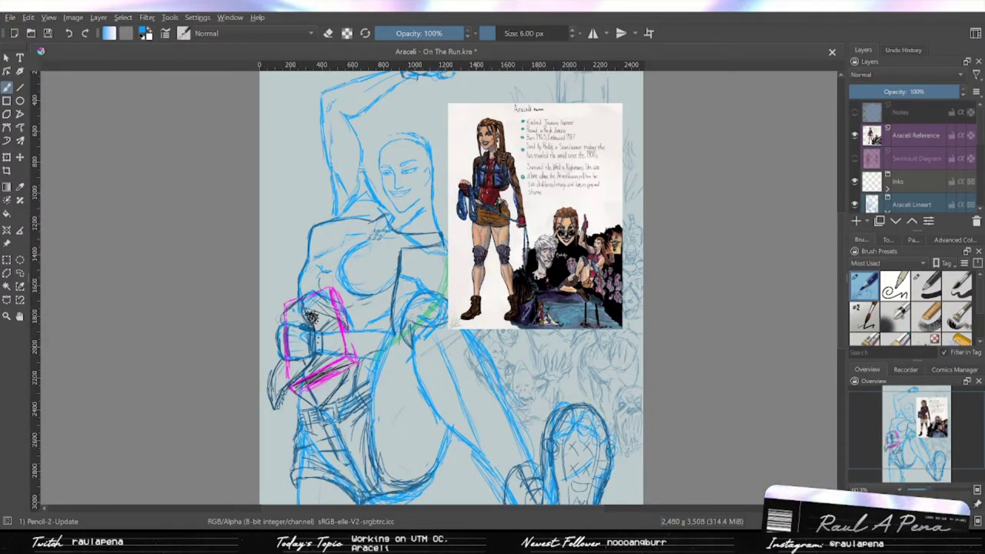
scroll(394, 331, up, 4)
scroll(394, 330, down, 3)
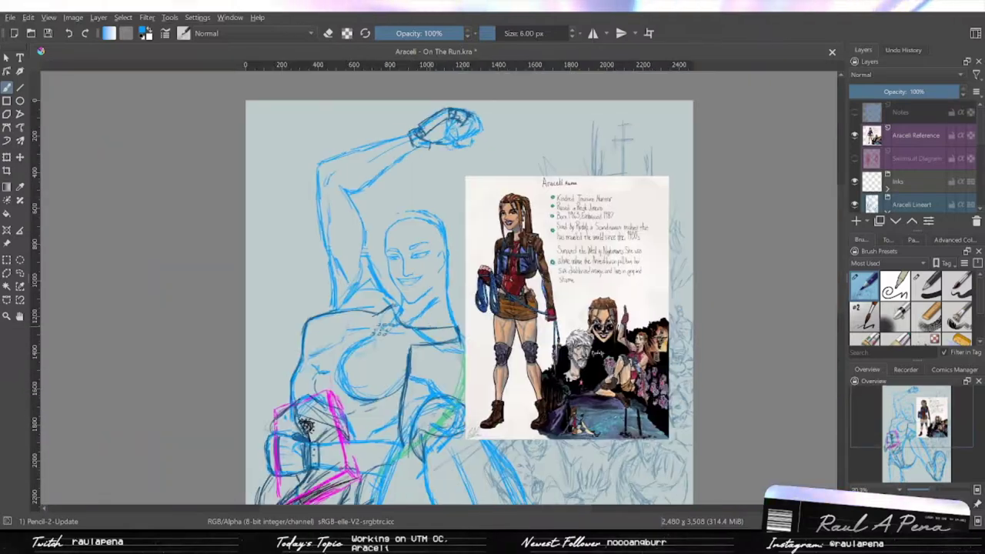
scroll(394, 331, up, 5)
drag(398, 188, 585, 187)
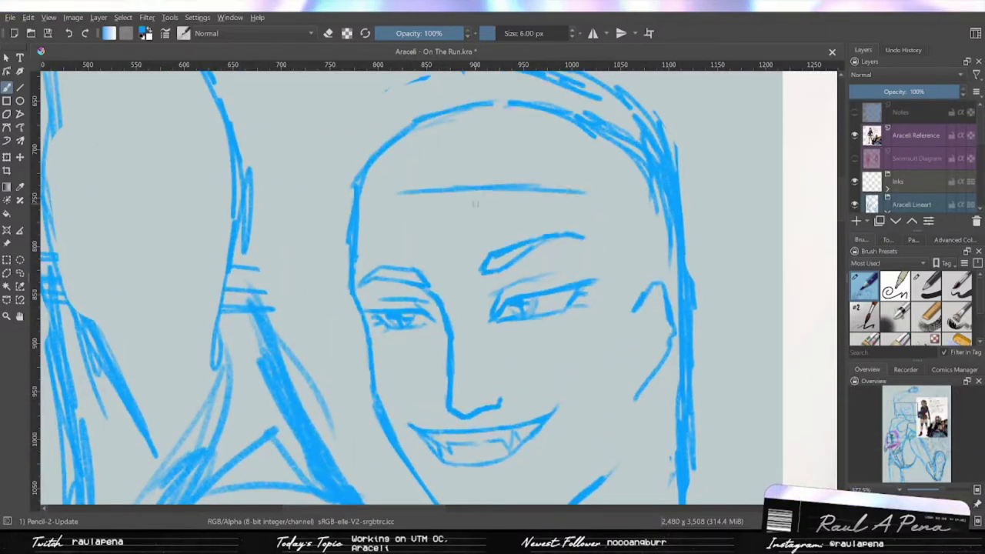
- Compare the face with the character reference and outline the upper and lower lips around the grin
scroll(423, 208, down, 3)
scroll(430, 230, up, 1)
scroll(431, 231, down, 3)
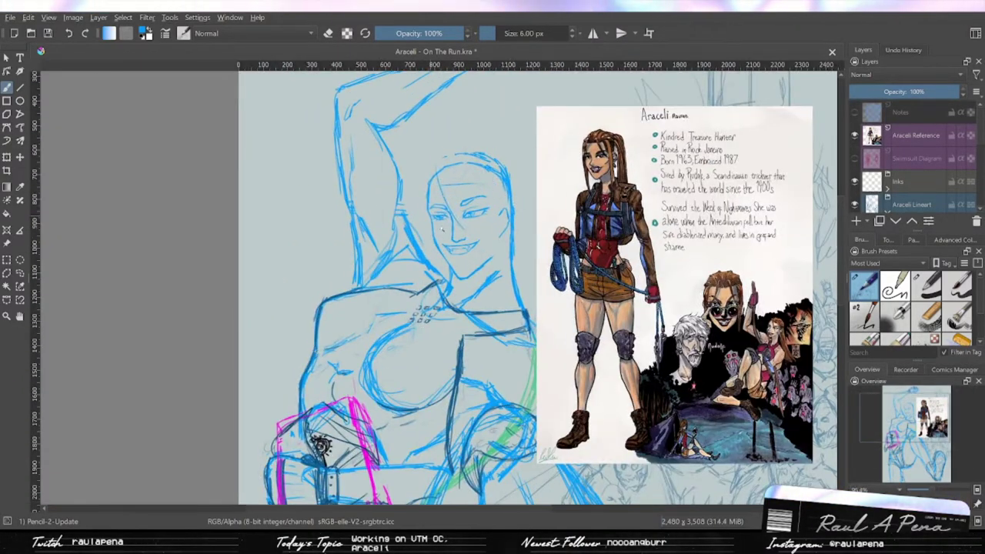
scroll(431, 231, up, 4)
scroll(431, 230, down, 1)
scroll(392, 421, down, 3)
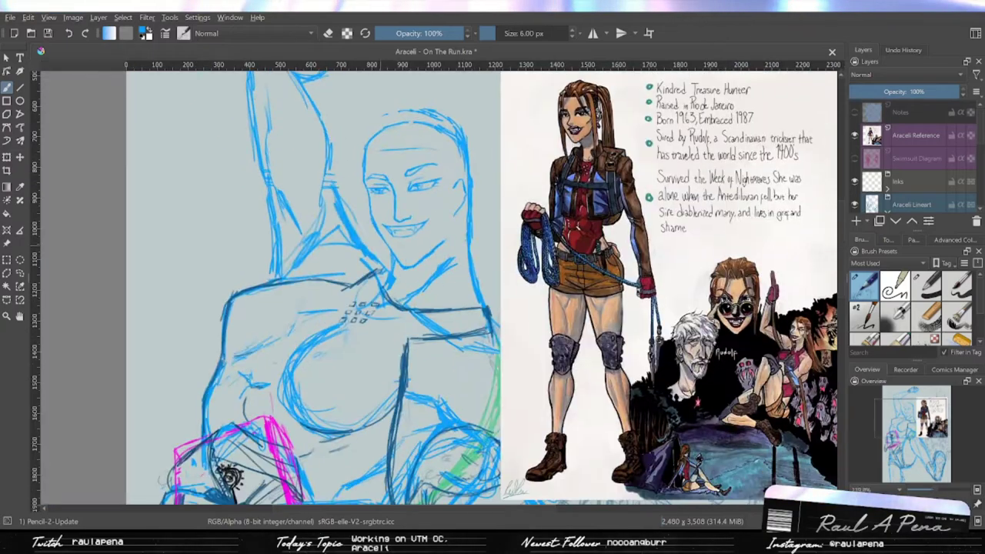
scroll(423, 340, up, 4)
scroll(462, 308, down, 3)
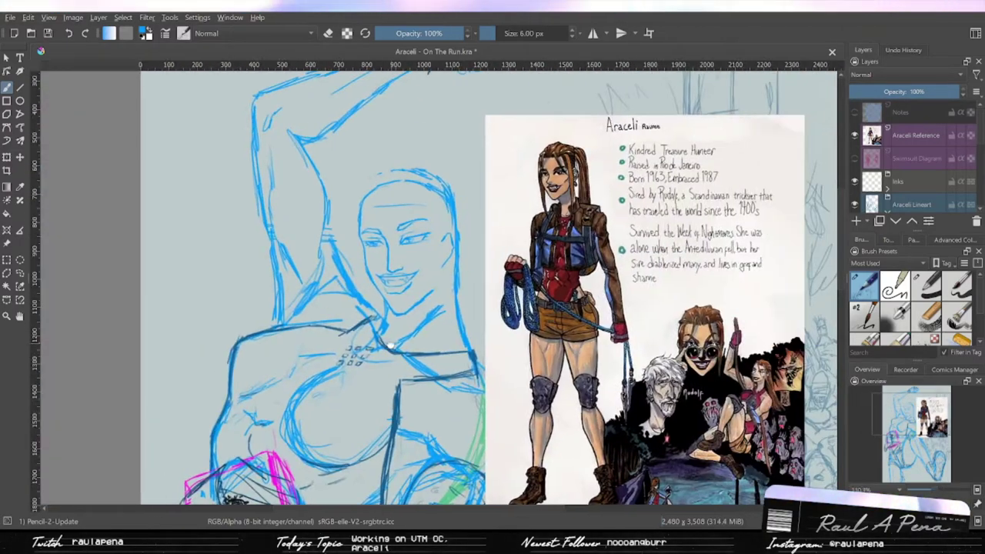
scroll(461, 308, down, 2)
- Hide the Araceli Reference layer and make the copied Araceli line layer active
click(854, 135)
scroll(573, 452, up, 2)
scroll(573, 452, up, 1)
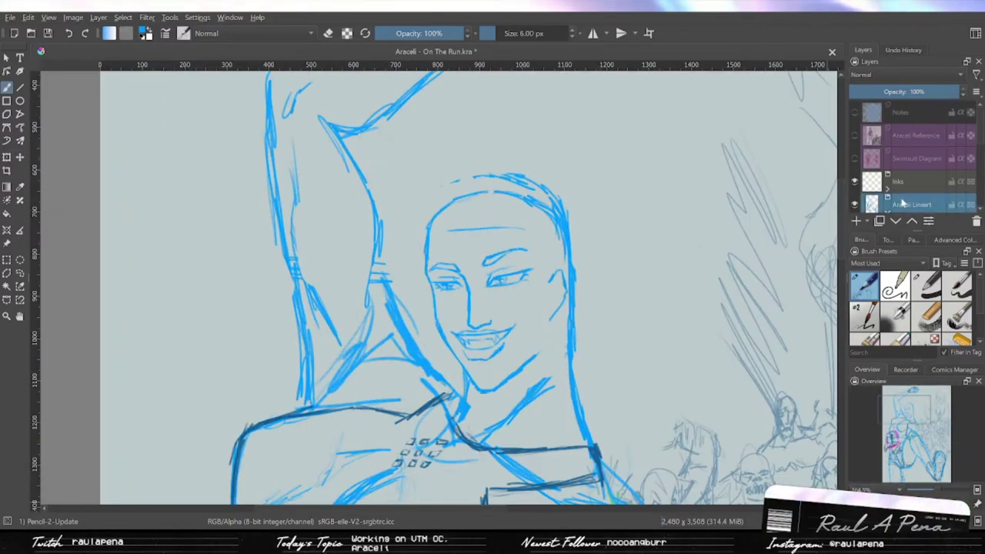
key(Page_Up)
key(Page_Up)
key(Page_Up)
- Select the whole head with a polygonal selection and separate it onto its own paint layer for transforming
scroll(456, 500, up, 4)
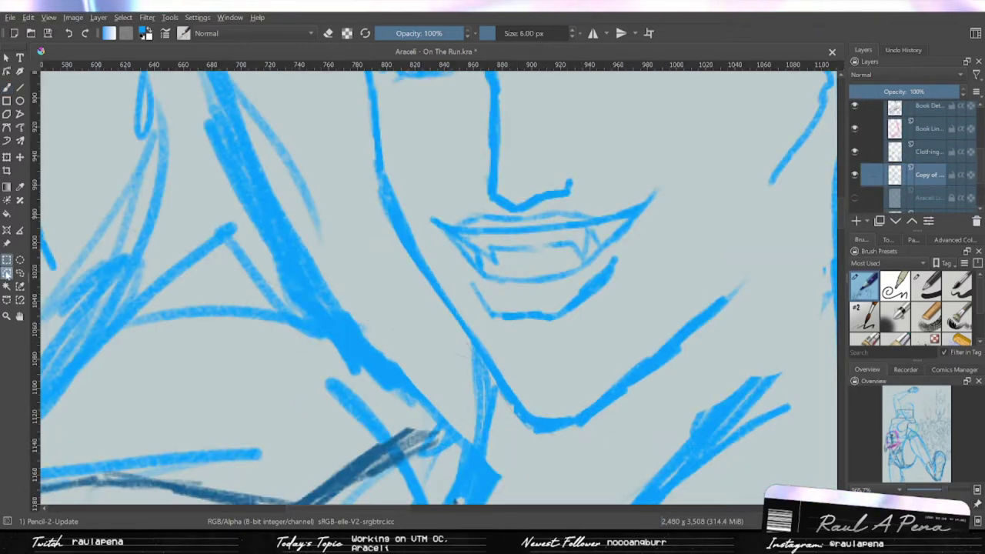
scroll(462, 307, down, 3)
drag(462, 269, 461, 246)
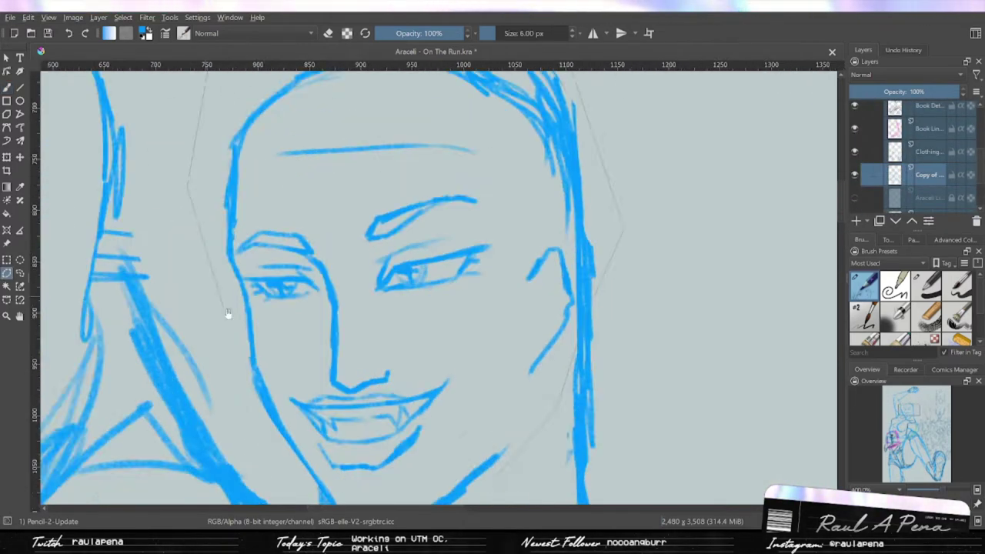
scroll(461, 308, up, 3)
scroll(439, 284, down, 5)
key(Page_Down)
scroll(439, 285, down, 2)
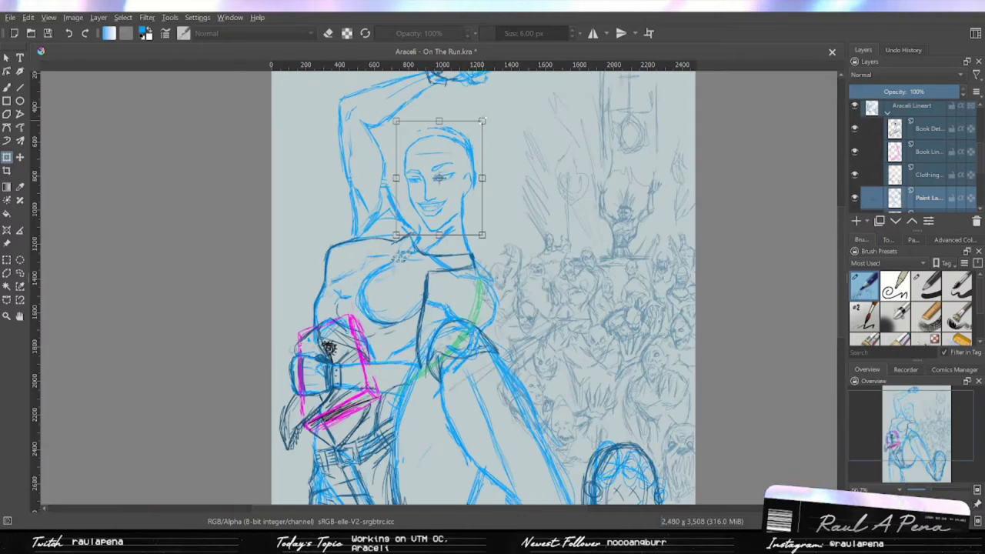
- Enlarge the head slightly over the neck with the Transform tool and apply it
scroll(438, 231, down, 1)
scroll(439, 231, up, 3)
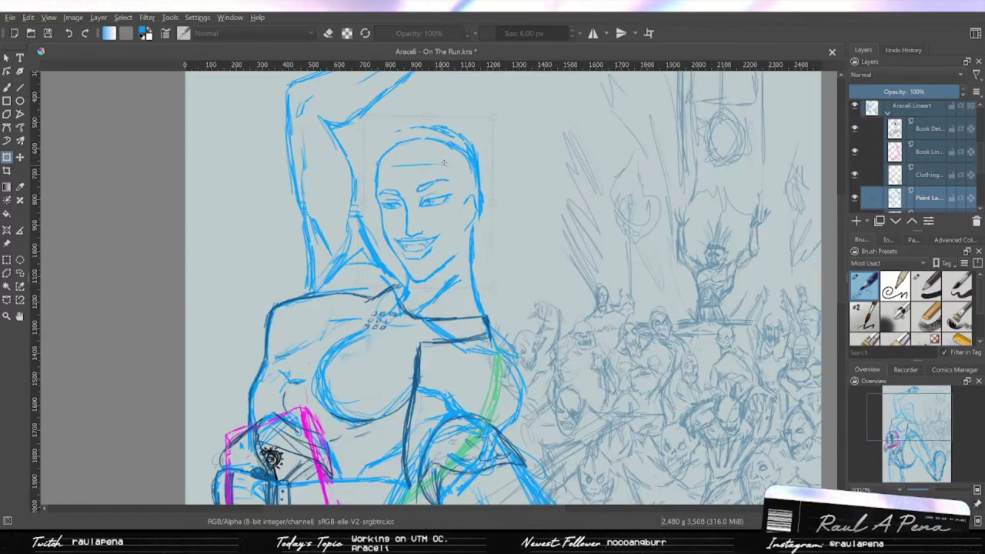
scroll(438, 231, down, 3)
key(Return)
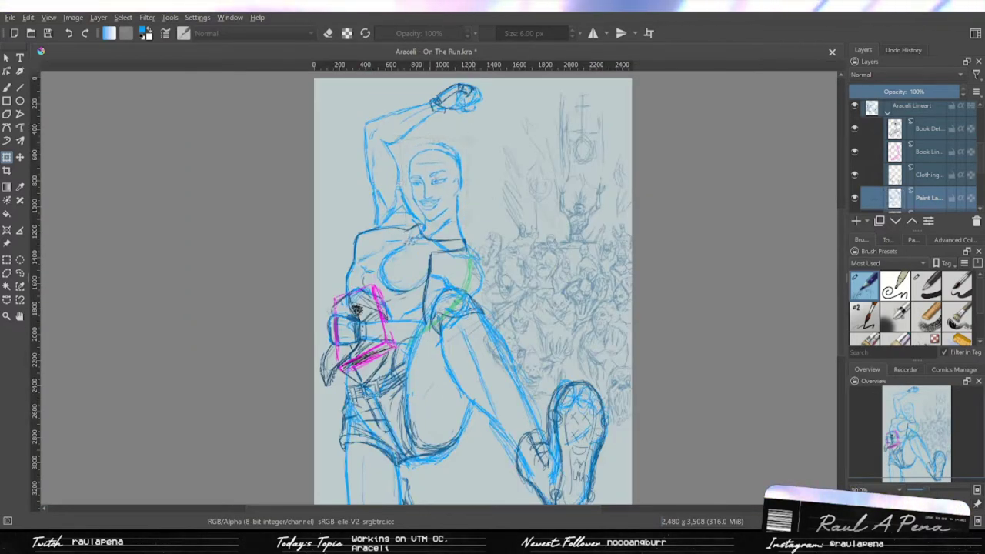
- Merge the separated head back into the copied Araceli line layer and return to the freehand brush
scroll(431, 193, up, 4)
key(ctrl+j)
scroll(431, 231, down, 1)
key(b)
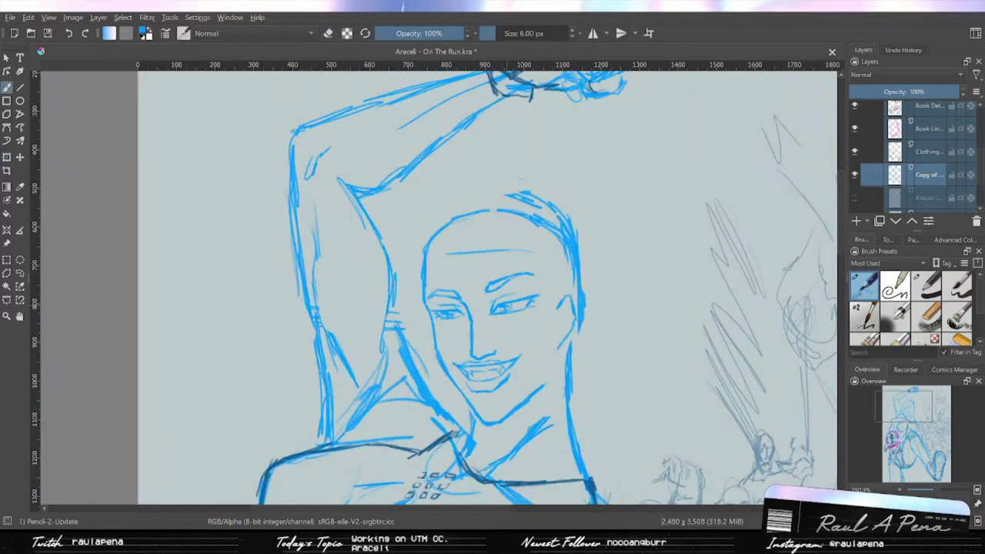
- Erase the stray outline marks between the ear and the neck and return to the Pencil-2 brush
scroll(431, 231, up, 4)
scroll(431, 231, down, 1)
click(926, 285)
key(e)
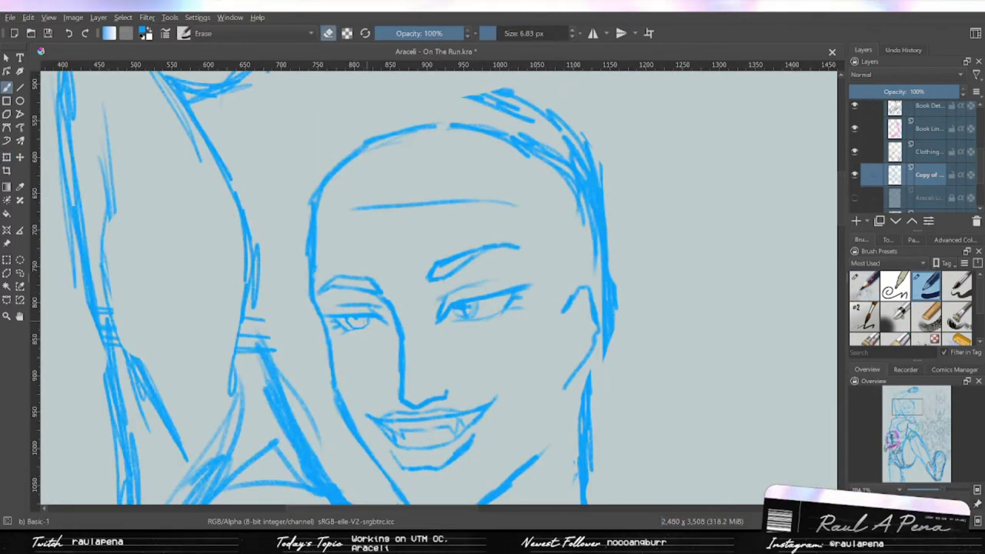
click(864, 285)
- Compare the redrawn head with the original Araceli line layer by toggling the visibility of both layers
scroll(431, 277, down, 1)
click(854, 198)
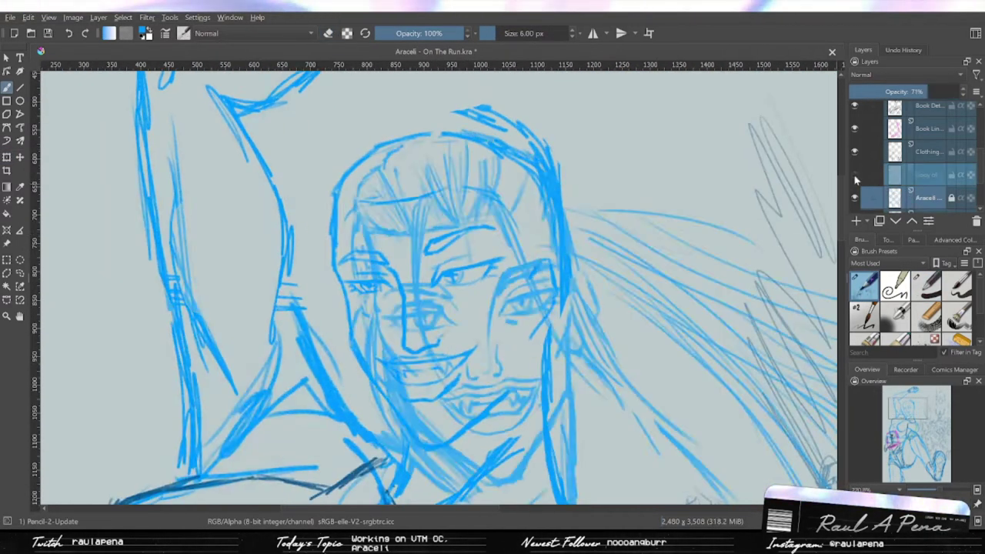
click(854, 198)
scroll(390, 193, up, 1)
click(854, 174)
- Sketch the front hairline and two long loose strands across the face, and refine the back of the head, checking the character reference
drag(392, 184, 660, 427)
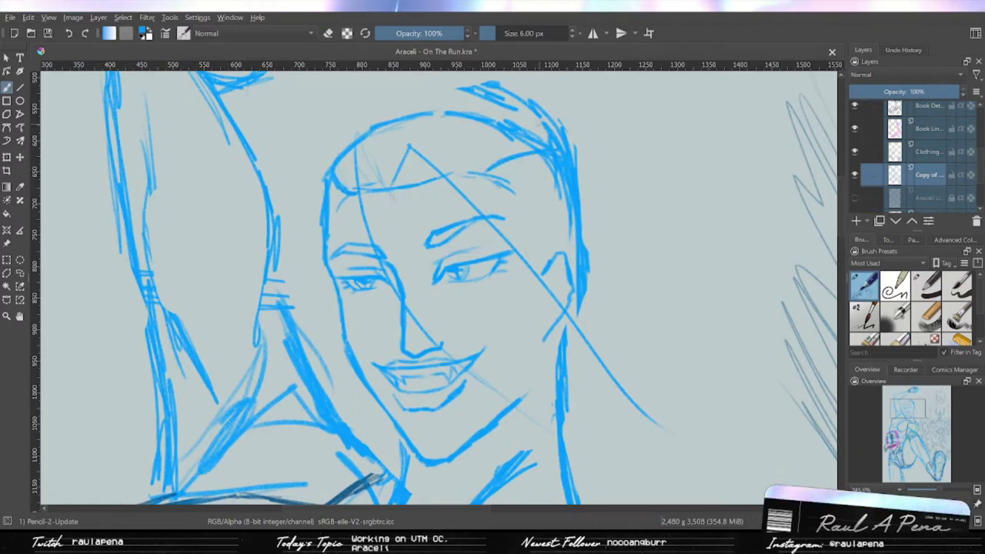
scroll(562, 323, up, 1)
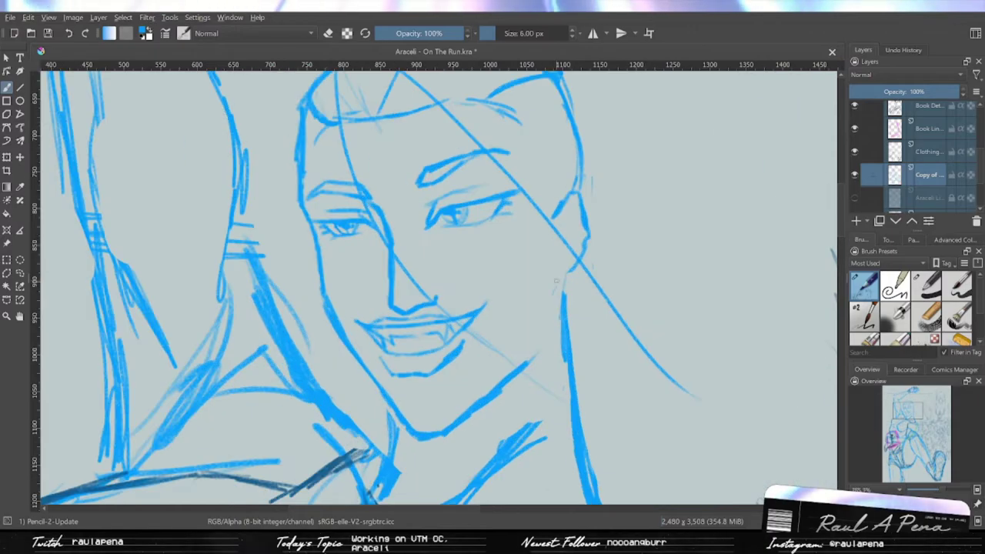
scroll(915, 154, up, 3)
mouse_move(908, 413)
mouse_down()
mouse_move(927, 408)
mouse_move(927, 431)
mouse_move(909, 410)
mouse_up()
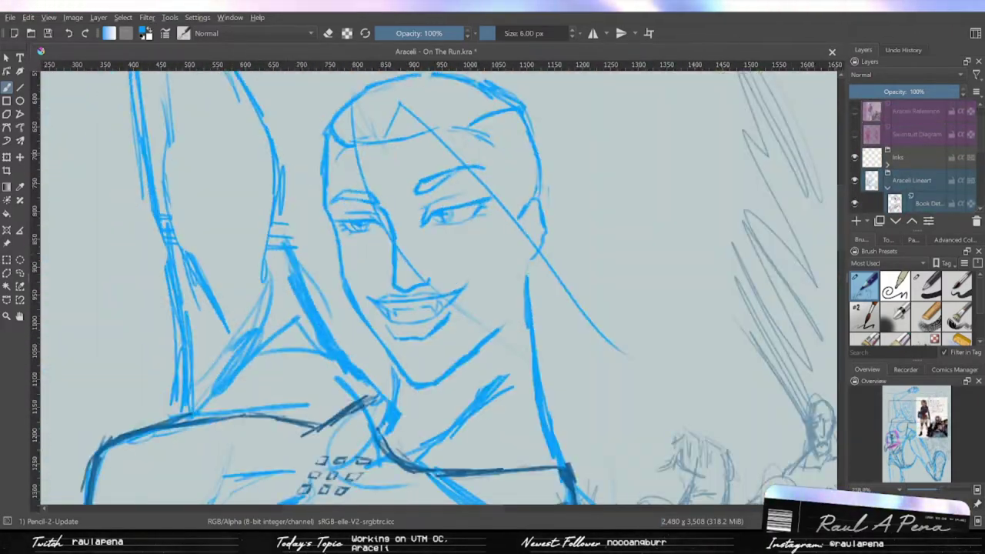
scroll(469, 278, up, 2)
scroll(439, 284, down, 1)
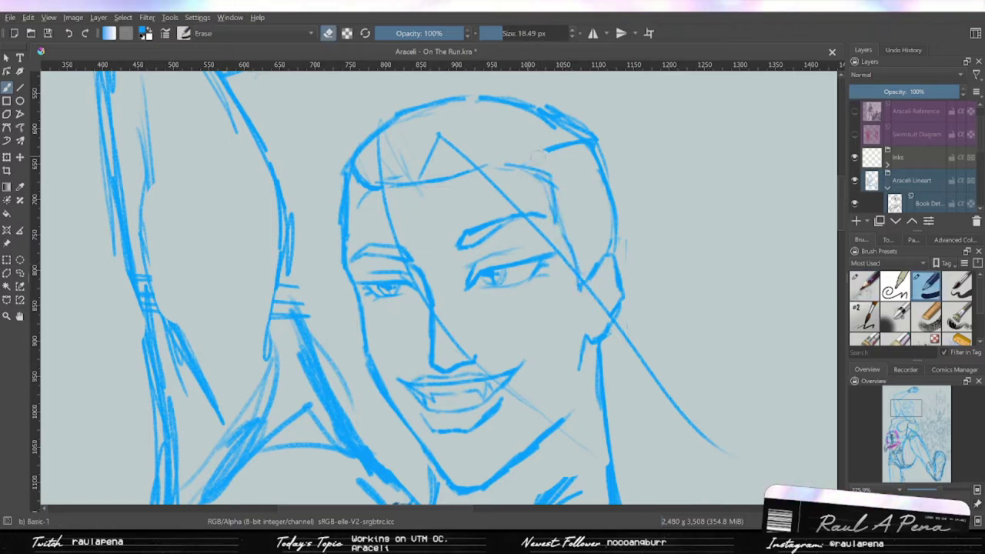
- Undo the last strokes, sketch the side hairline above the ear, and erase the old outline of the top of the skull
key(ctrl+z)
key(ctrl+z)
drag(544, 167, 600, 163)
key(e)
drag(566, 125, 450, 106)
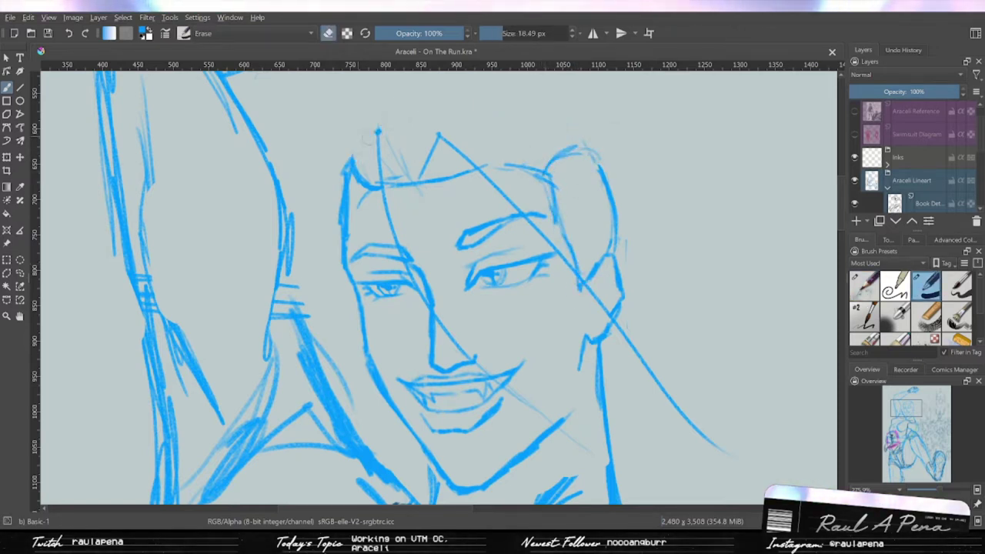
key(e)
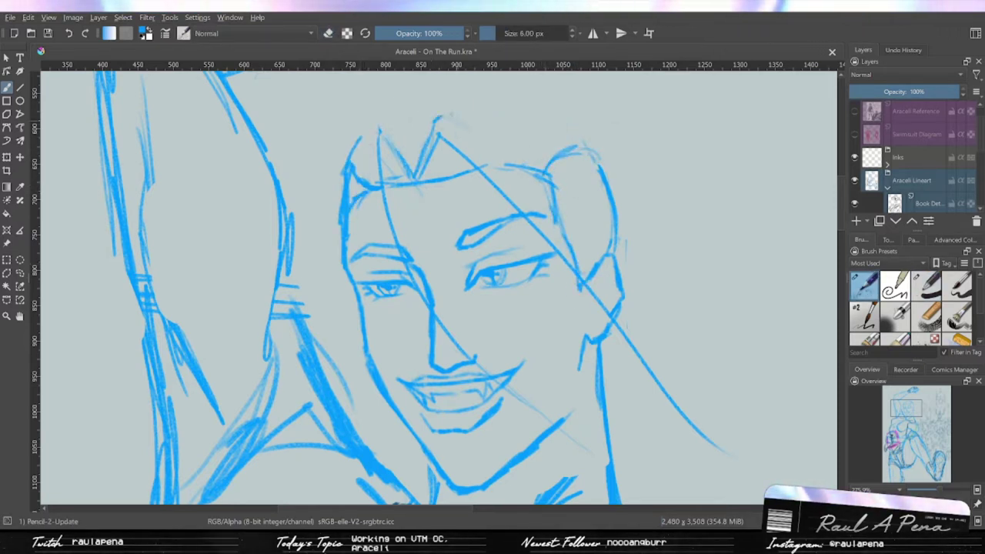
- Draw second edges on the front strands to form tapering locks, and add short hair strokes at the parting
drag(428, 125, 528, 184)
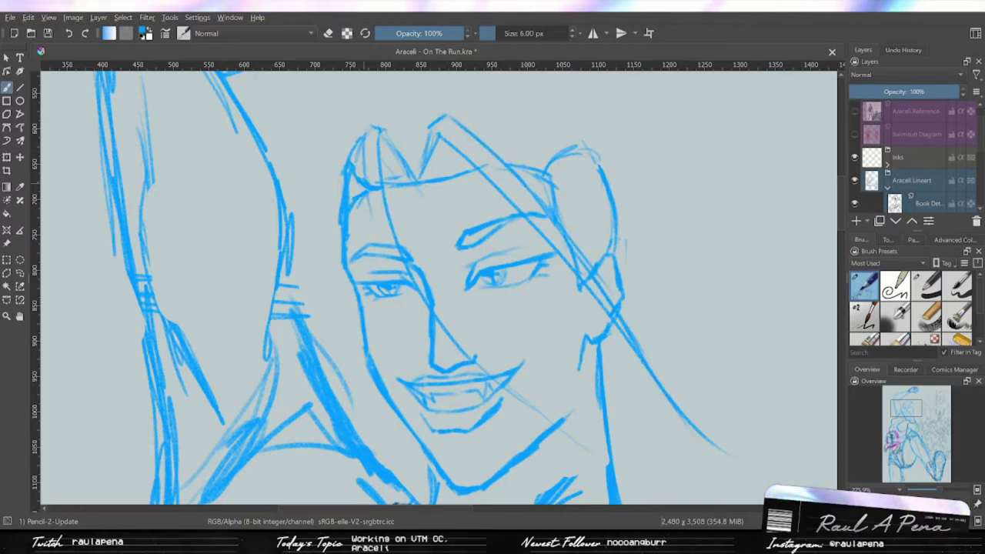
drag(427, 148, 453, 174)
scroll(438, 284, up, 2)
mouse_move(366, 204)
mouse_down()
mouse_move(462, 157)
mouse_move(594, 210)
mouse_move(435, 152)
mouse_move(400, 165)
mouse_move(383, 223)
mouse_up()
scroll(981, 163, down, 1)
- Fill the top and side of the head with swept-back hair strokes and erase the overlapping lines
scroll(982, 163, down, 2)
drag(504, 171, 471, 206)
drag(539, 184, 492, 214)
drag(377, 163, 363, 225)
key(/)
mouse_move(508, 143)
mouse_down()
mouse_move(469, 167)
mouse_move(484, 135)
mouse_up()
key(/)
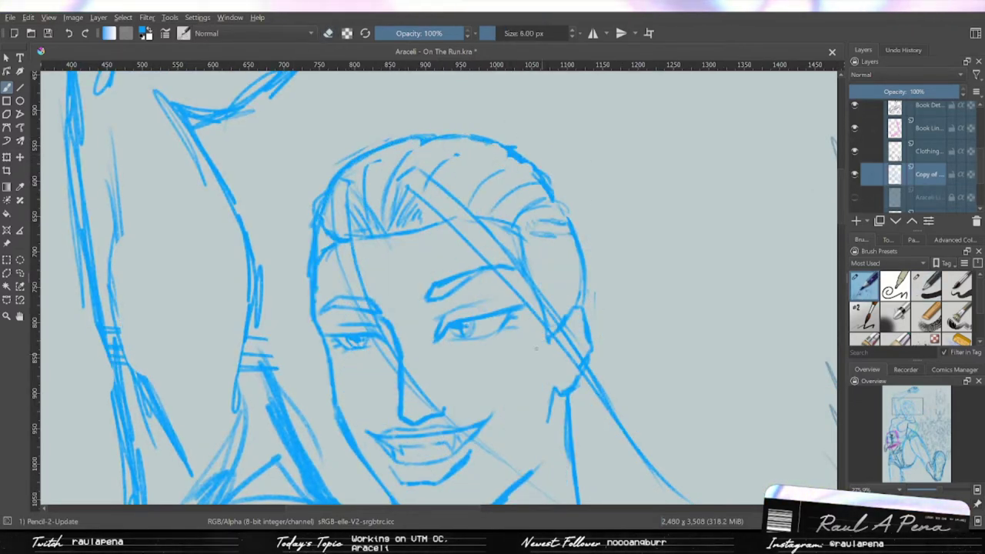
- Draw loose locks falling along both sides of the face to the neck, and clean up the lines where they cross the ear
mouse_move(538, 308)
mouse_down()
mouse_move(384, 231)
mouse_move(404, 323)
mouse_up()
key(/)
key(/)
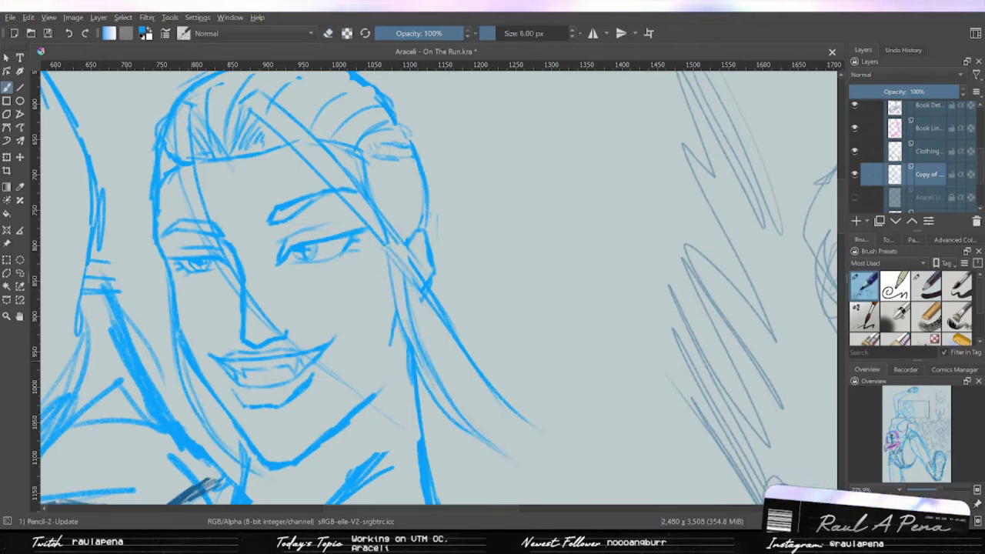
key(/)
drag(384, 231, 416, 293)
key(/)
drag(389, 227, 423, 281)
drag(367, 300, 538, 308)
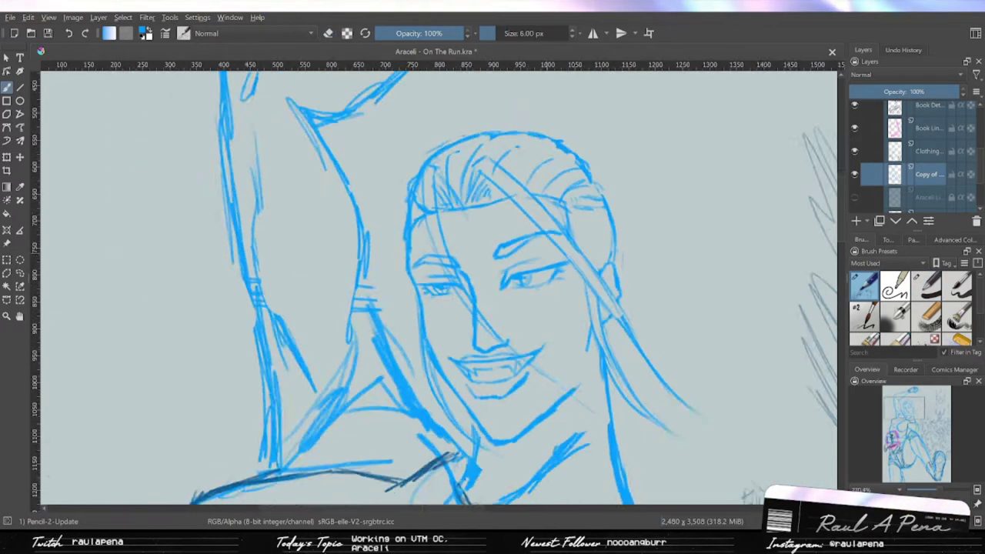
- Sketch a long flowing ponytail sweeping from the back of the head down toward the crowd in the background
scroll(539, 308, up, 3)
scroll(438, 284, down, 3)
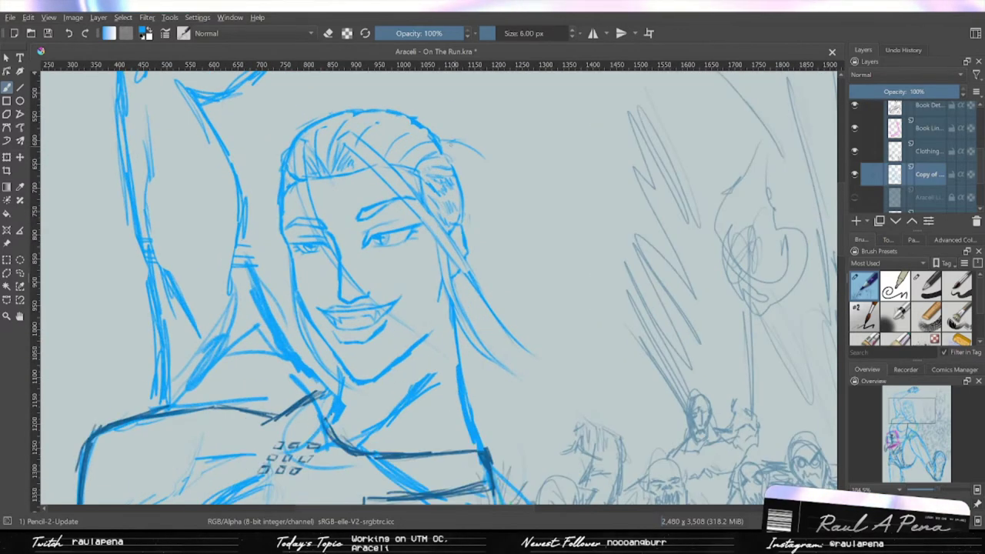
drag(538, 158, 623, 254)
mouse_move(473, 127)
mouse_down()
mouse_move(585, 184)
mouse_move(723, 342)
mouse_up()
drag(465, 189, 689, 457)
drag(512, 196, 692, 385)
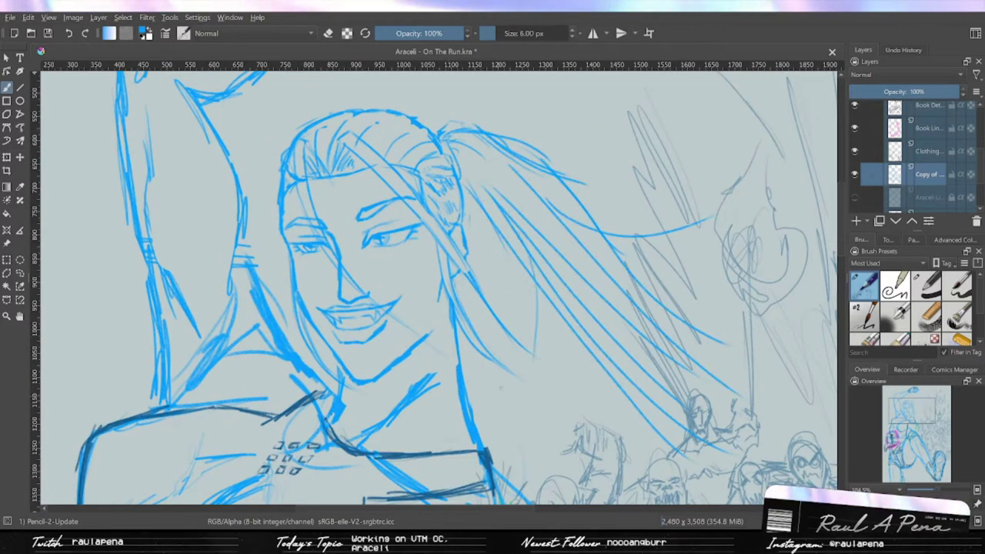
drag(539, 212, 508, 384)
scroll(461, 308, down, 3)
scroll(462, 307, up, 4)
- Erase the upper ponytail strands and redraw the ponytail's root lower, close behind the ear
key(/)
drag(430, 165, 531, 223)
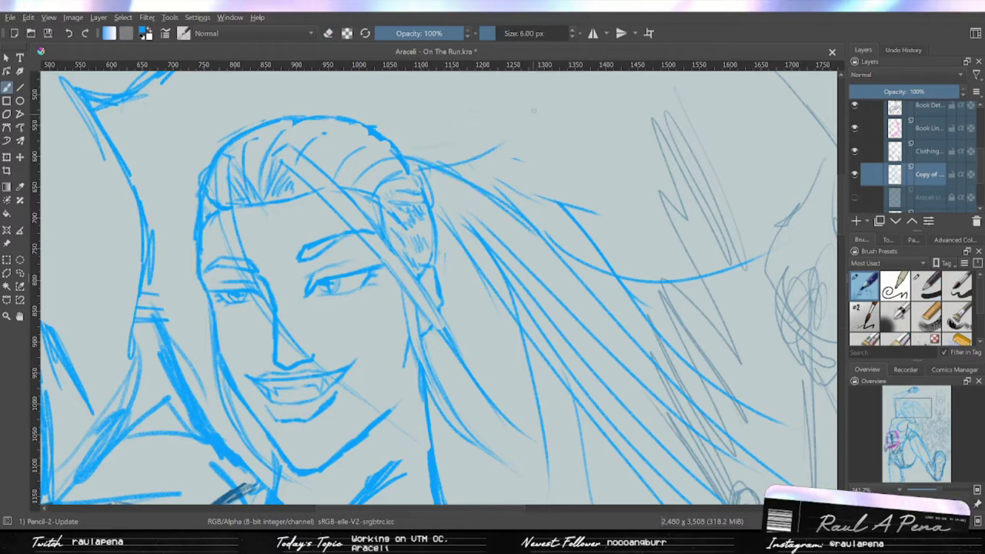
drag(492, 181, 647, 246)
scroll(543, 199, down, 3)
scroll(543, 199, up, 2)
drag(543, 199, 573, 204)
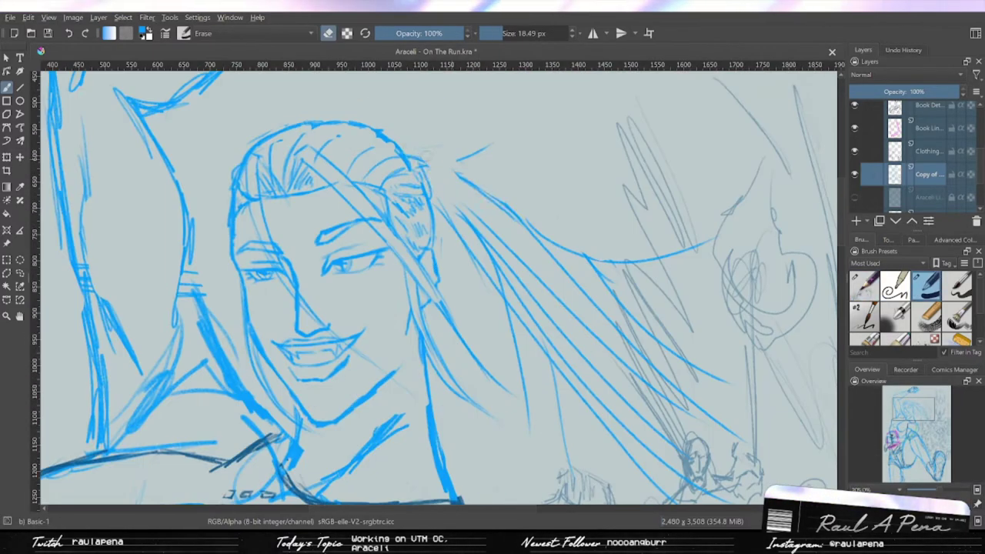
drag(508, 231, 485, 158)
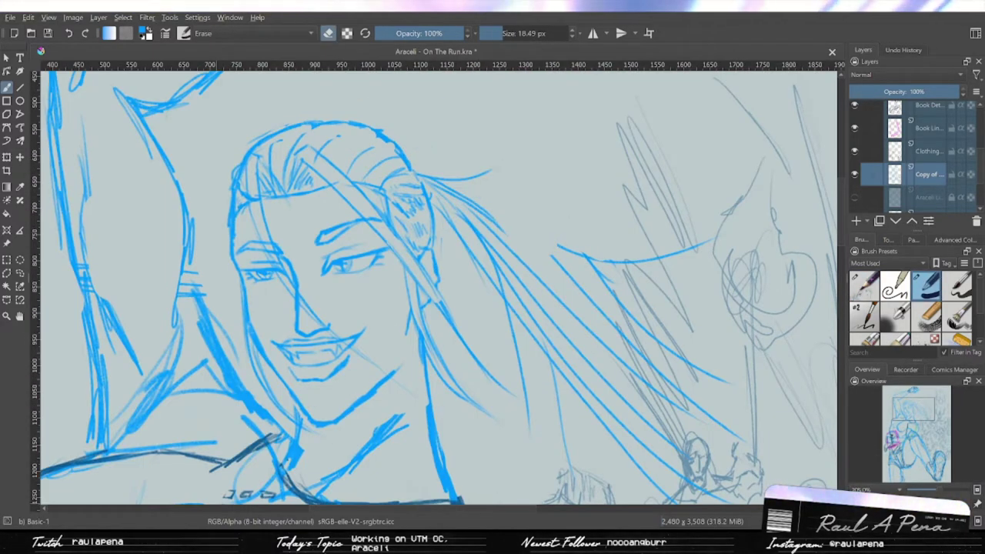
- Slim the ponytail by erasing its excess outer strands, and check its shape against the whole figure
scroll(547, 278, down, 3)
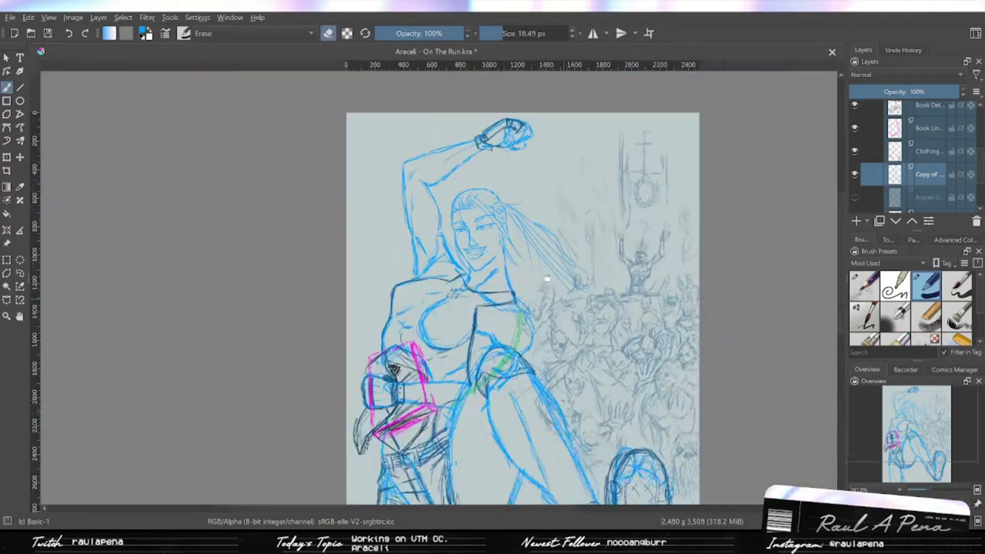
scroll(547, 279, up, 3)
key(/)
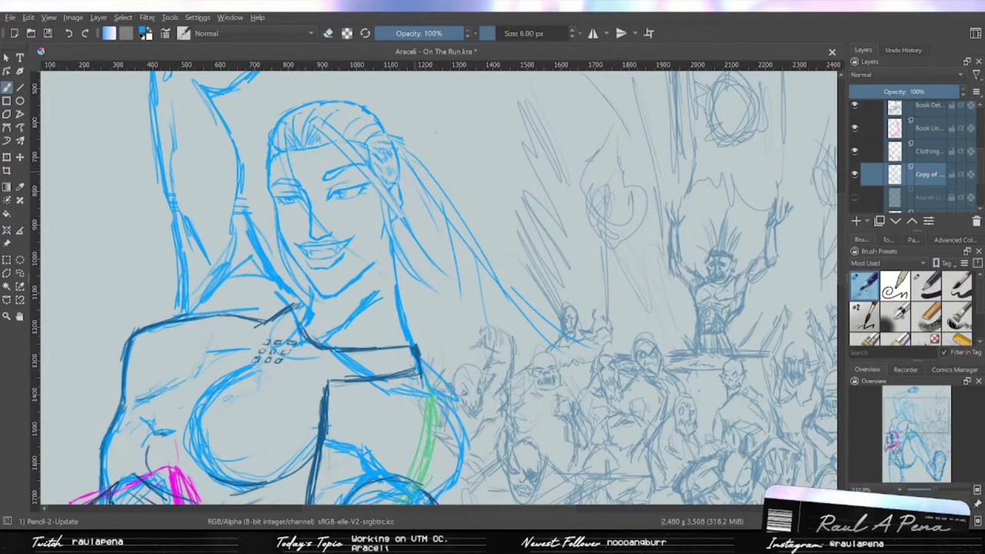
scroll(544, 274, down, 3)
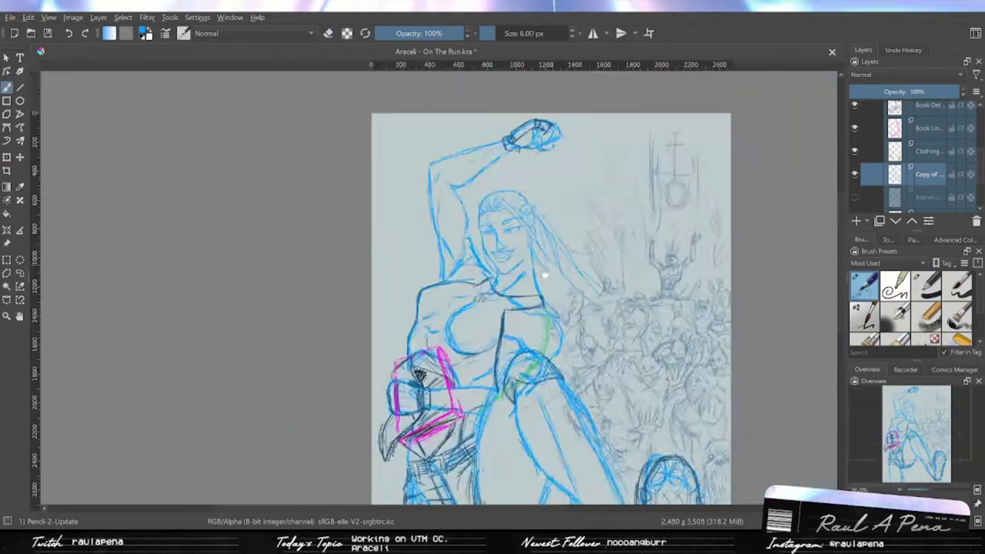
scroll(544, 274, up, 3)
- Toggle the copied and original Araceli line layers to compare the new hair and face with the first version
click(854, 173)
click(854, 173)
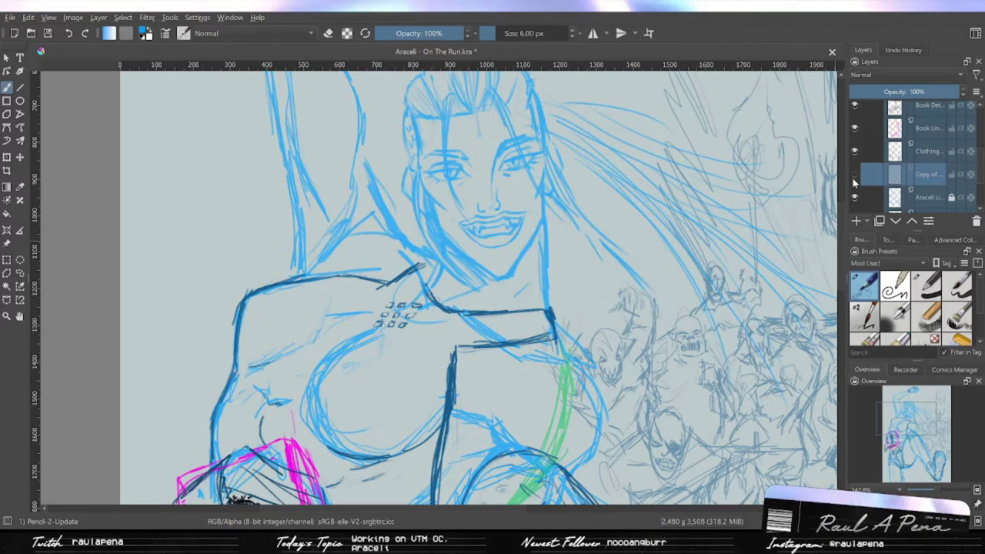
click(854, 174)
click(854, 197)
scroll(665, 451, up, 1)
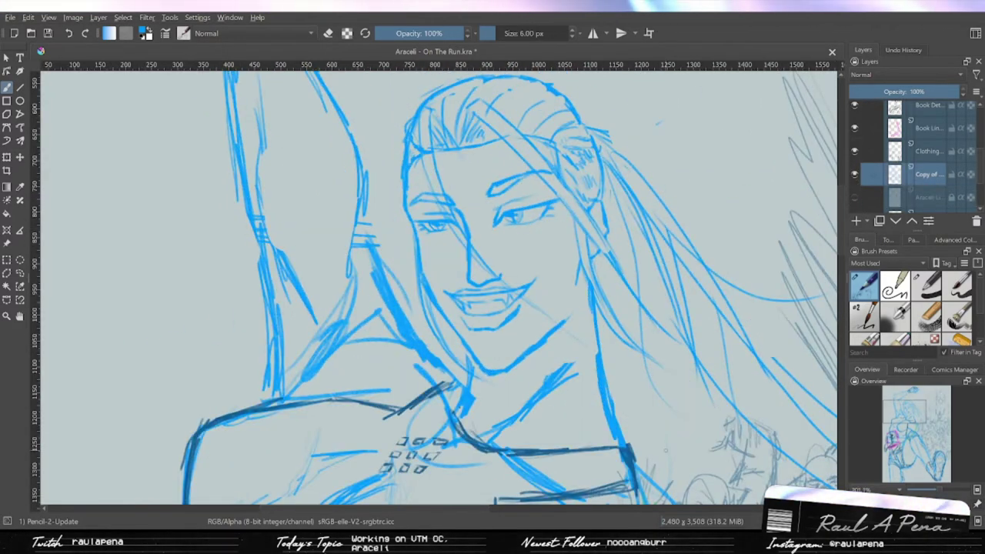
- Retouch the cheek contour and the loose lock along the far side of the face
scroll(451, 334, up, 4)
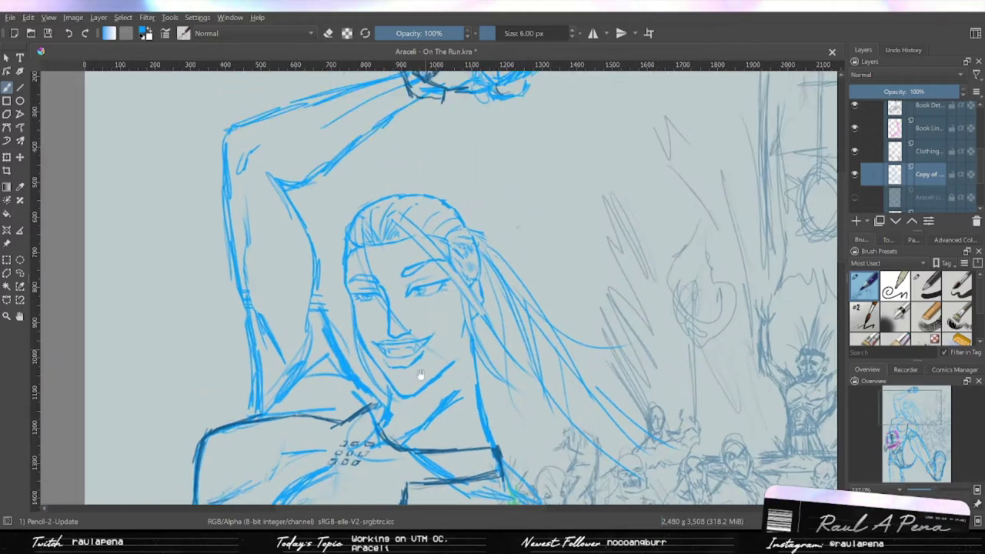
drag(360, 337, 429, 310)
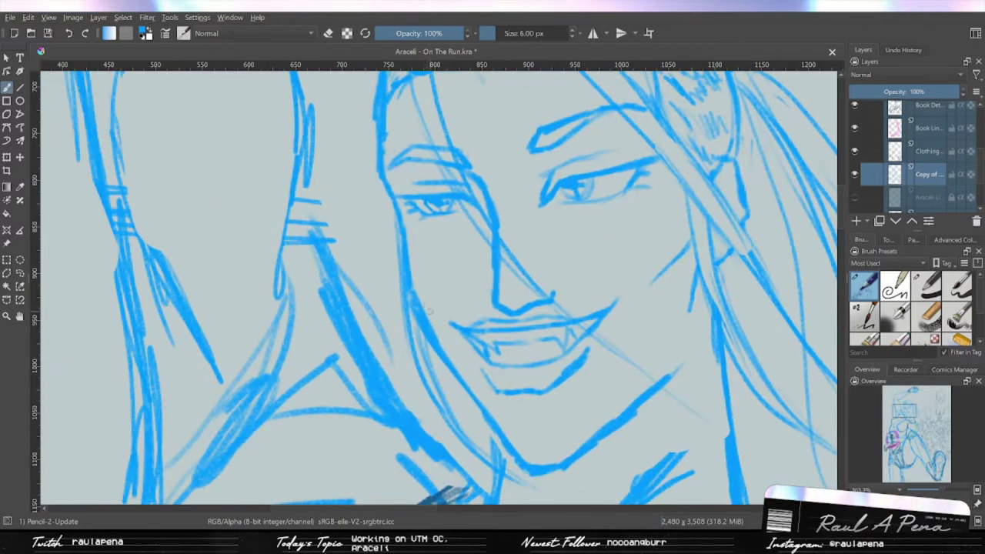
key(e)
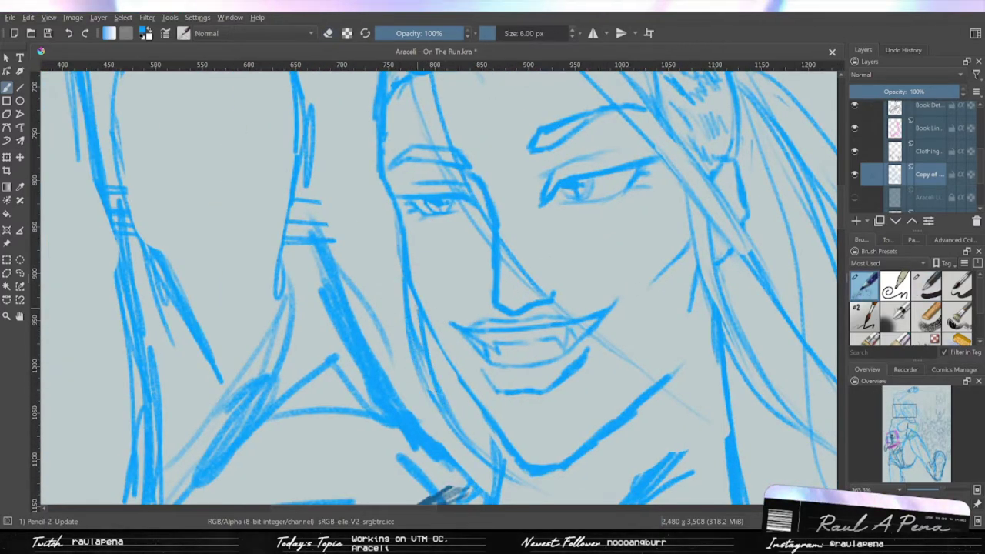
- Reduce the brush size to 3 px and draw fine eyelashes and sharper upper lids on both eyes
scroll(408, 231, up, 4)
key(e)
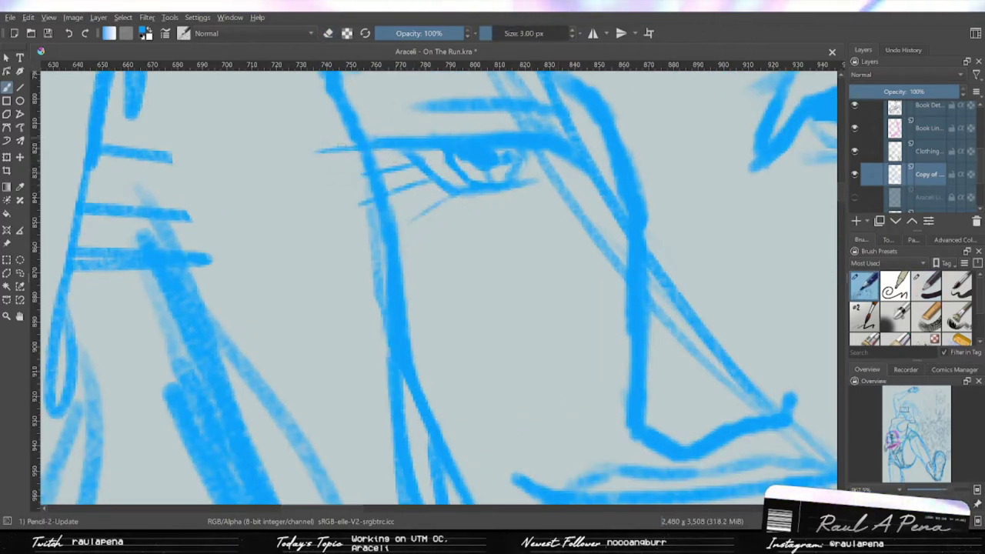
drag(830, 77, 710, 175)
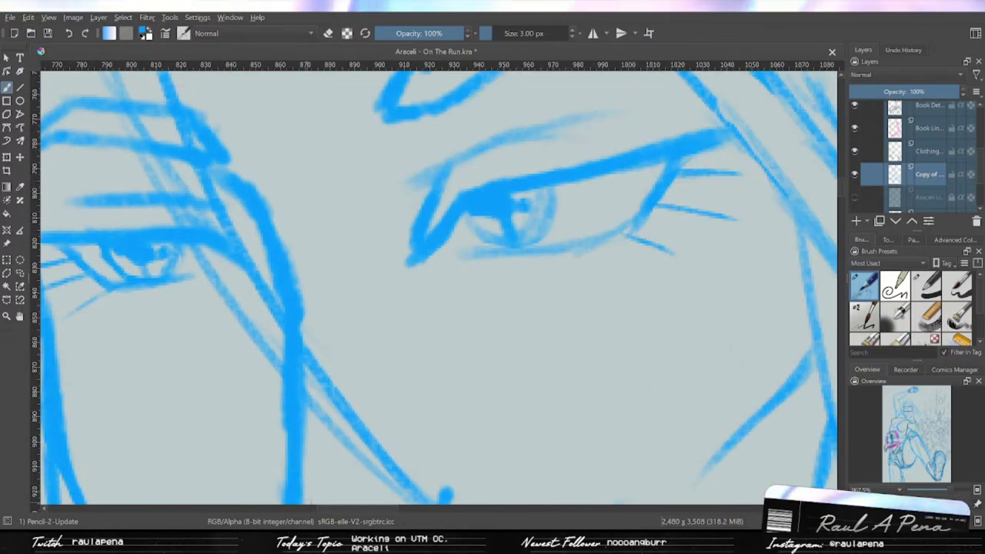
- Redraw the near eyebrow with the 6 px pencil as a sharper shape angled down toward the nose
scroll(707, 307, down, 4)
scroll(707, 308, up, 2)
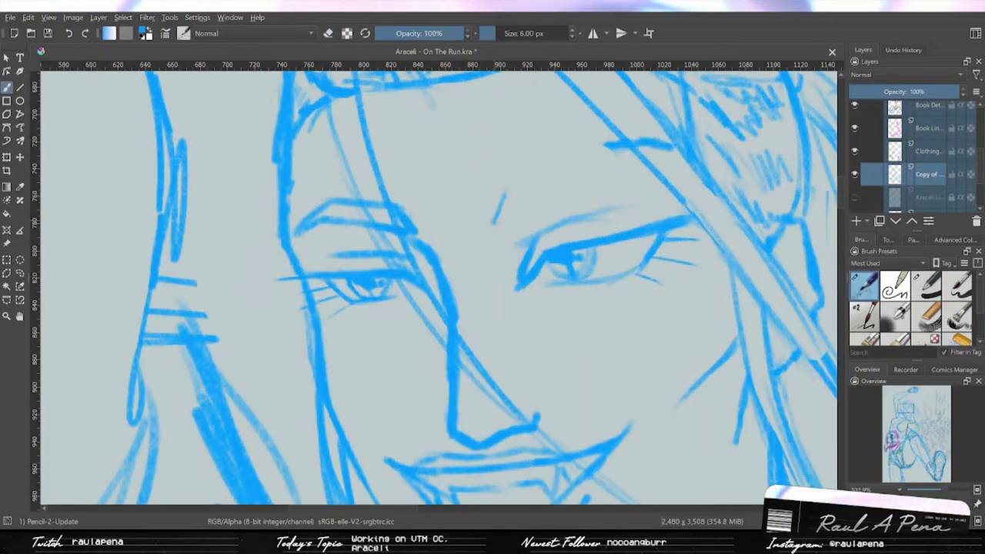
drag(617, 148, 500, 199)
drag(587, 173, 494, 224)
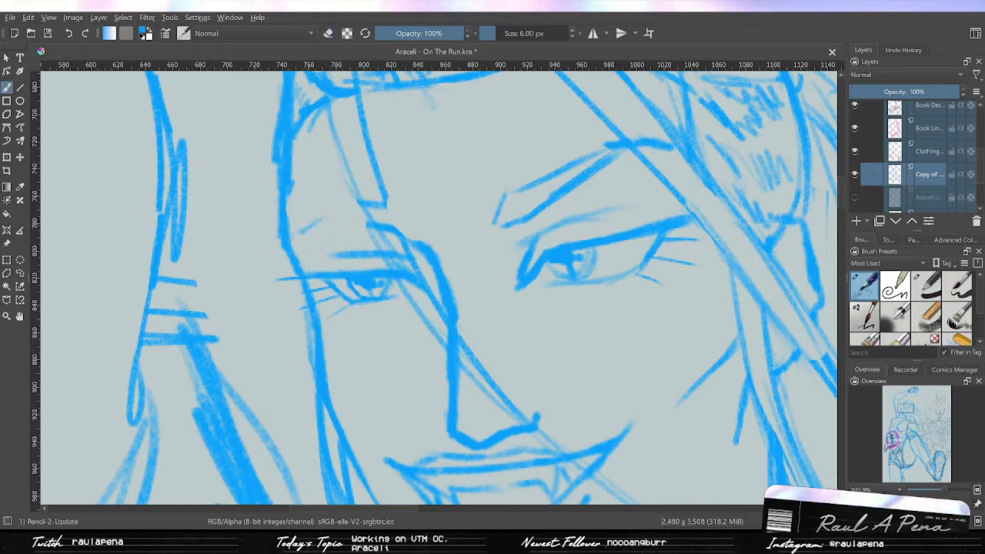
- Redraw the far eyebrow as an angled arch and erase the brow and eye lines crossing the hair lock over it
drag(345, 216, 425, 234)
key(ctrl+z)
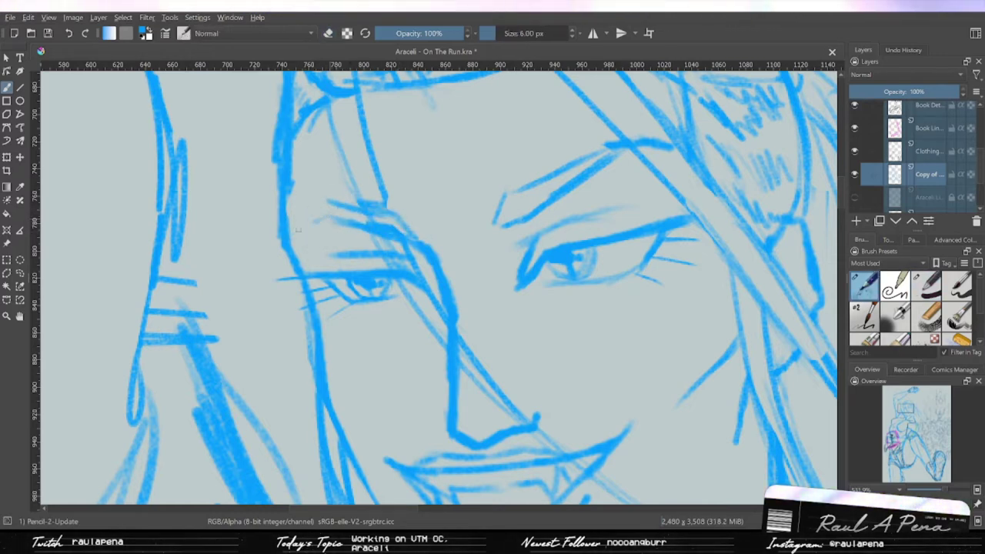
scroll(438, 284, down, 3)
scroll(439, 285, up, 3)
key(e)
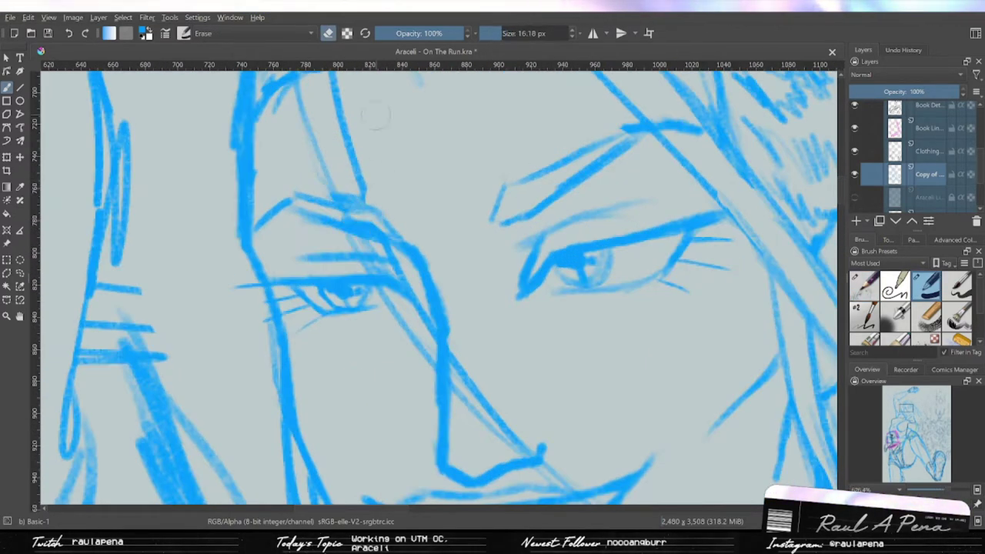
drag(354, 223, 392, 276)
key(slash)
scroll(600, 254, down, 3)
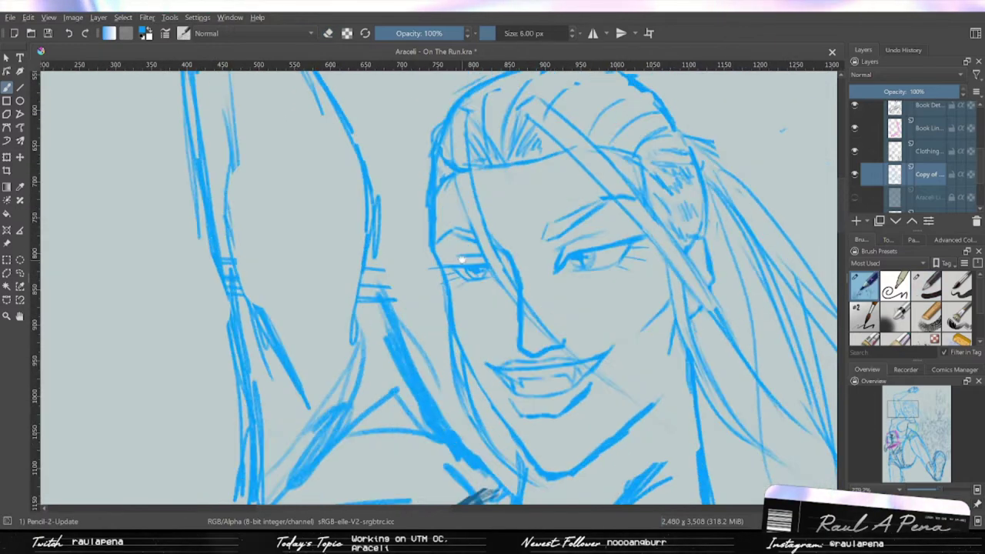
- Briefly show the original Araceli line layer to check the revised face against it, and hide it again
click(854, 196)
scroll(492, 285, down, 2)
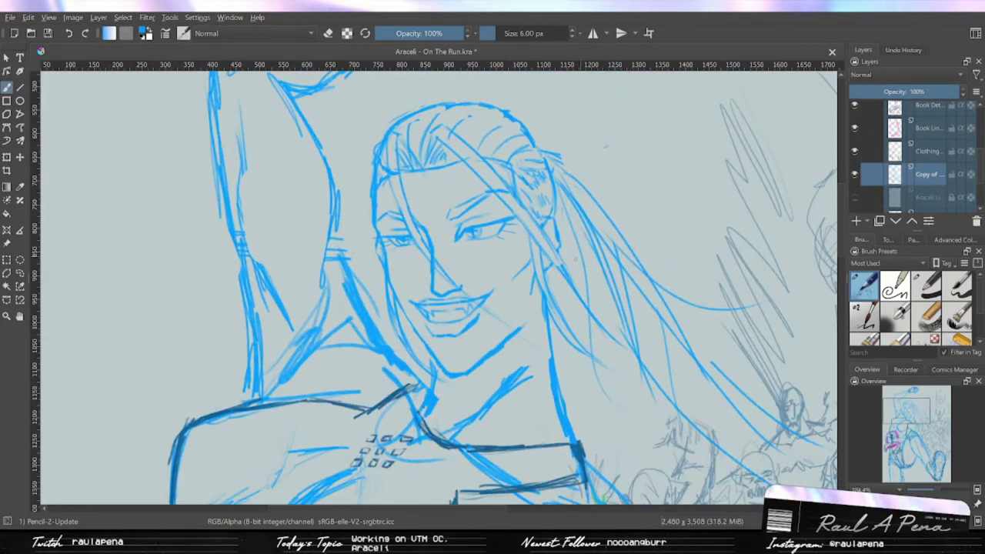
click(853, 197)
- Erase the old jawline and redraw it with the 6 px pencil as a clean angle from the chin up toward the ear
scroll(564, 300, up, 3)
key(slash)
mouse_move(564, 300)
mouse_down()
mouse_move(514, 285)
mouse_move(392, 354)
mouse_up()
key(slash)
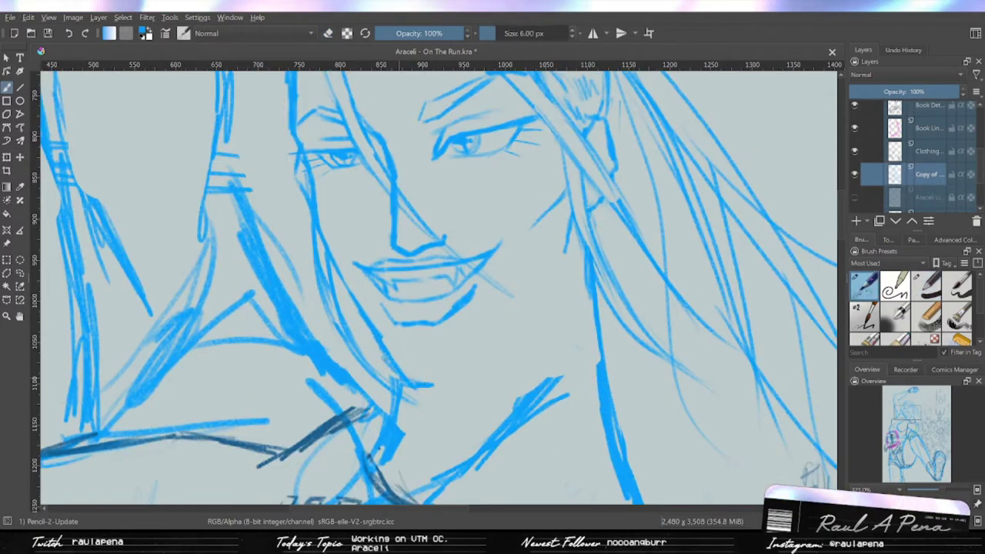
drag(447, 375, 535, 301)
key(ctrl+z)
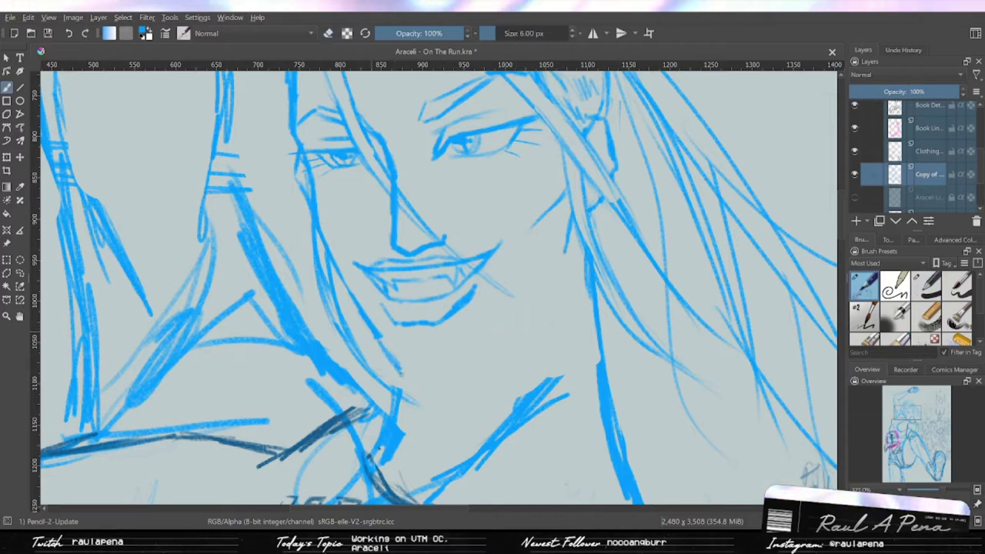
drag(442, 375, 553, 285)
scroll(774, 437, up, 1)
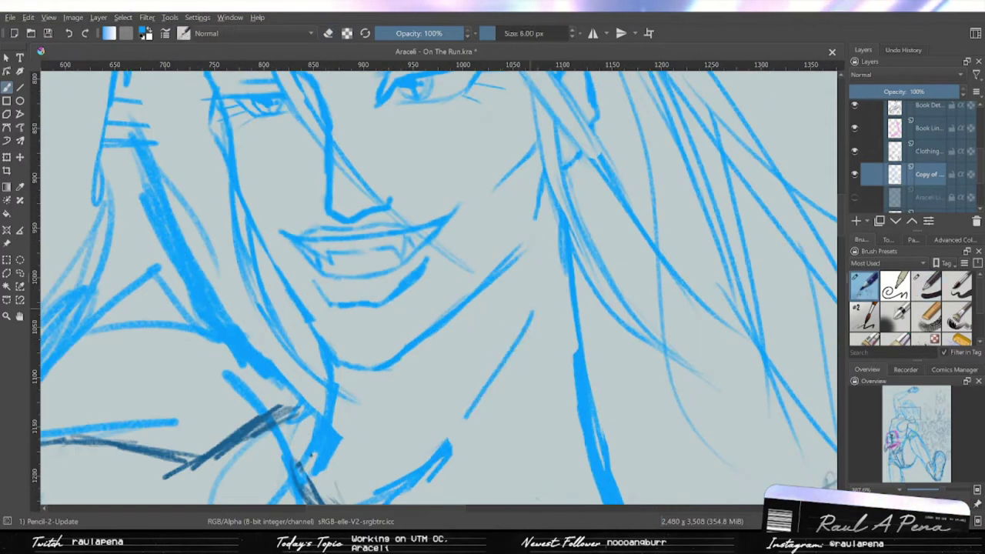
- Redraw the front neck contour below the jaw as a single curve and erase the stray strokes at the neck's base
scroll(502, 343, down, 3)
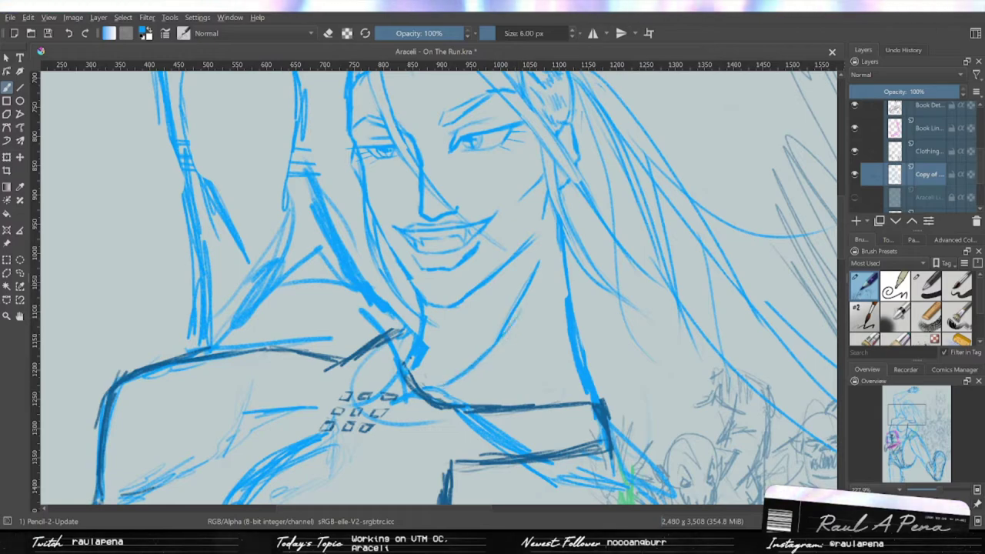
key(e)
scroll(462, 293, down, 3)
scroll(409, 286, up, 4)
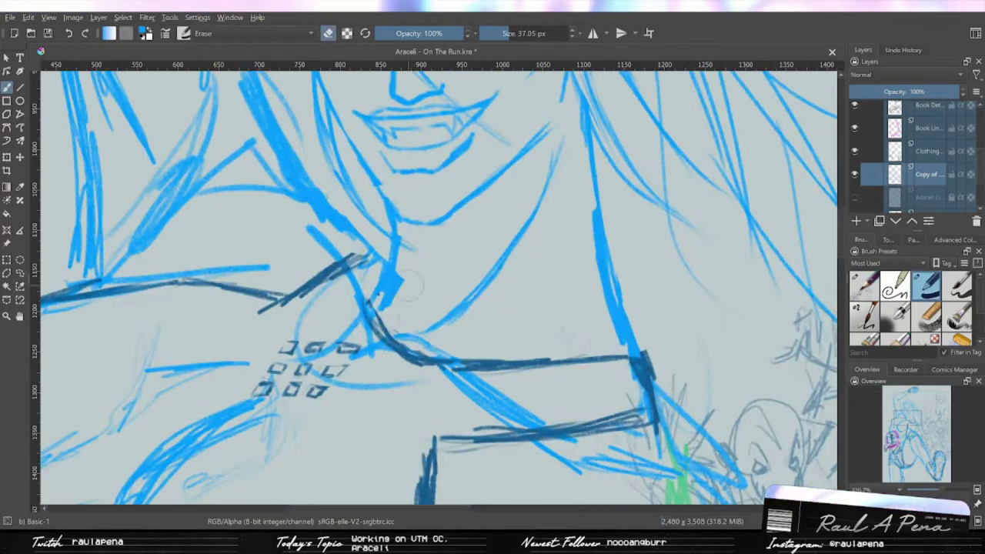
scroll(410, 285, down, 3)
key(e)
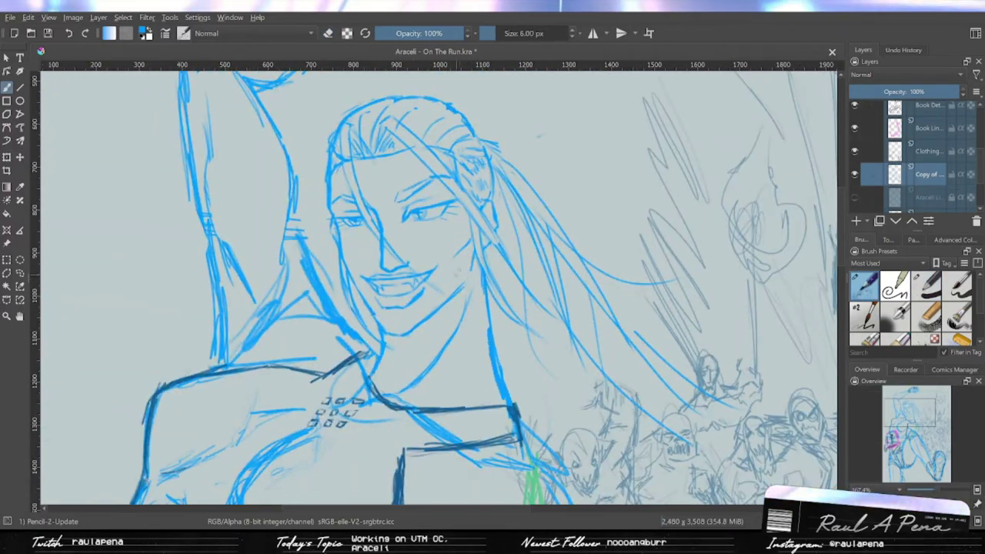
- Reduce the brush size to 3 px and detail the irises of both eyes with vertical pupils
scroll(434, 285, down, 3)
scroll(435, 285, up, 8)
key([)
key([)
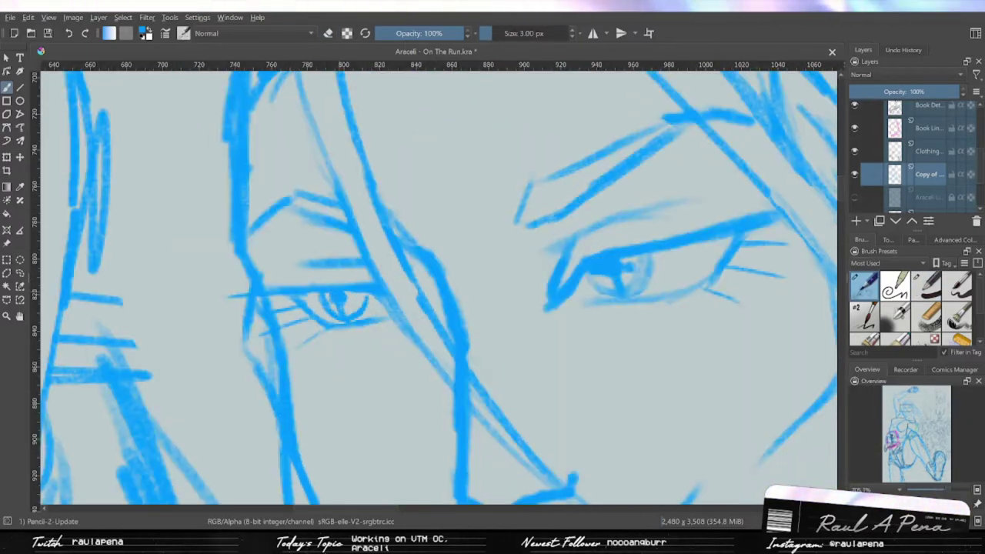
scroll(434, 284, down, 3)
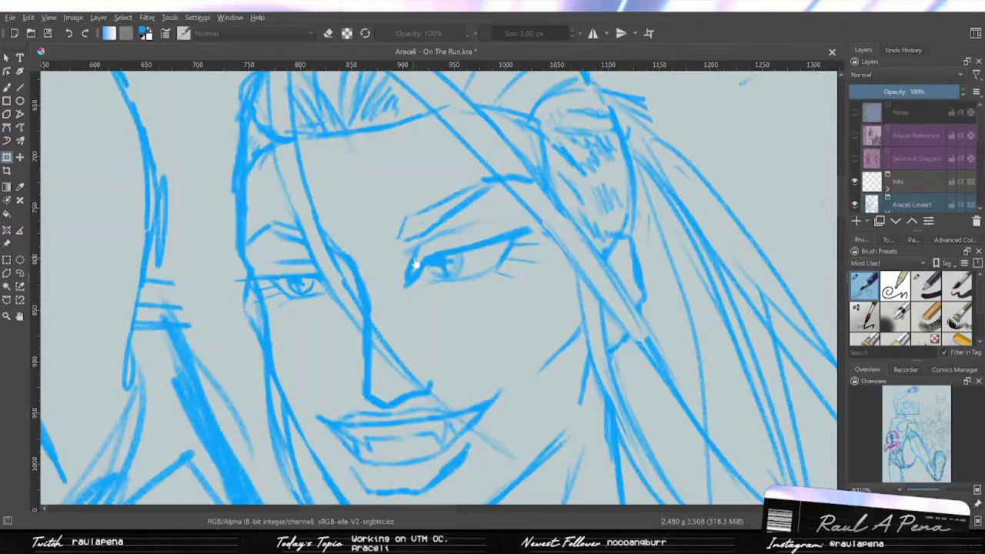
- Shift the whole head slightly lower on the body with the Transform tool and show the Araceli reference beside it
scroll(492, 284, up, 2)
scroll(439, 285, down, 5)
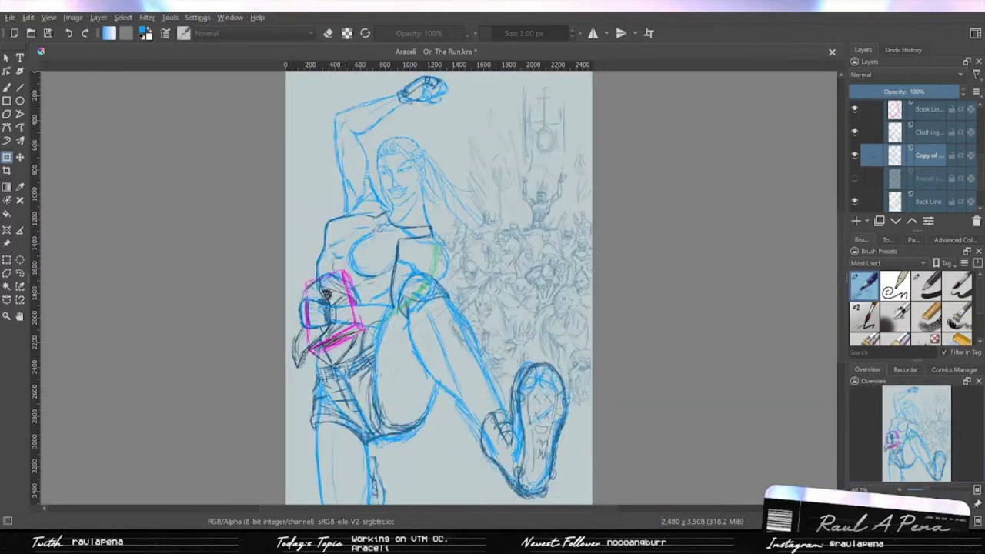
scroll(390, 202, up, 8)
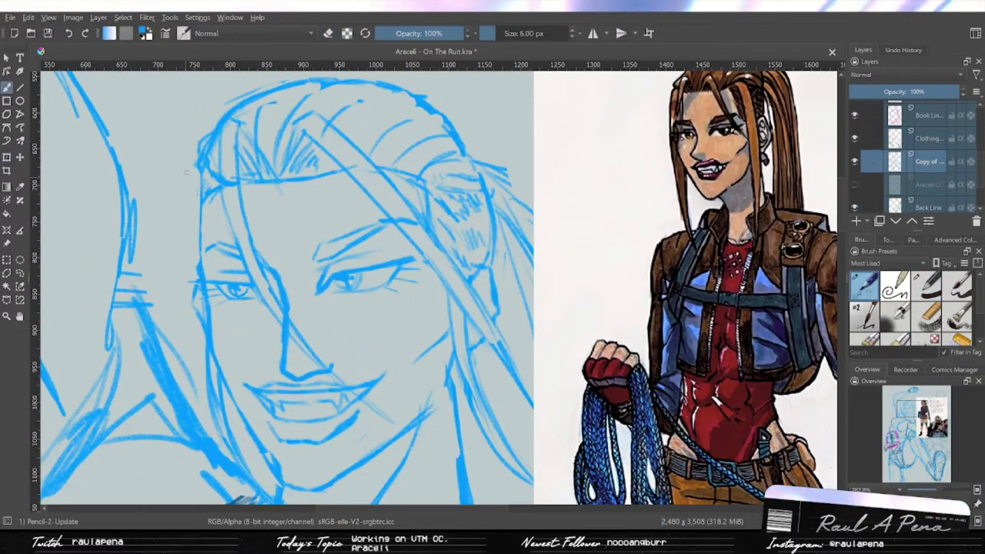
- Erase the filled irises and redraw them as clean circles, adding slit pupils with the 3 px pencil
scroll(354, 223, up, 10)
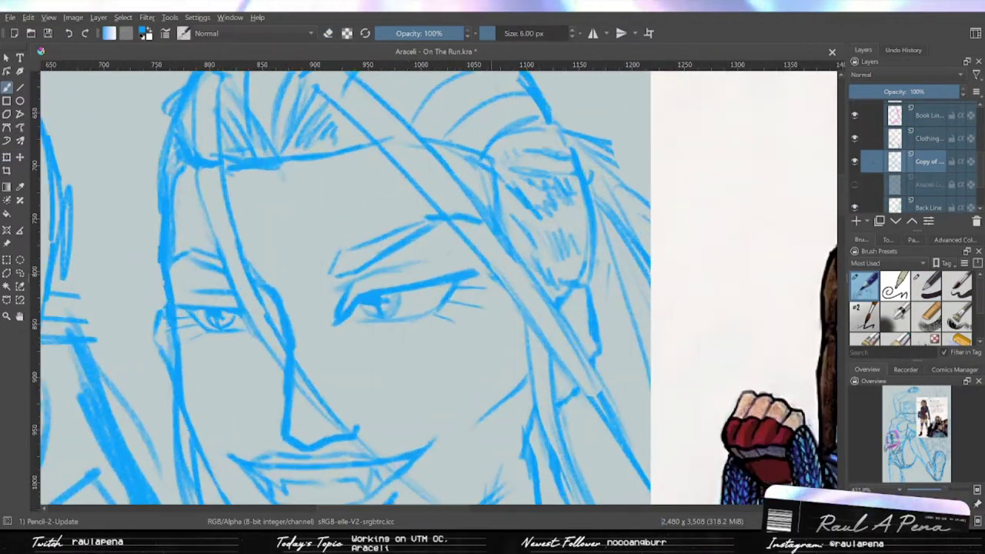
key(e)
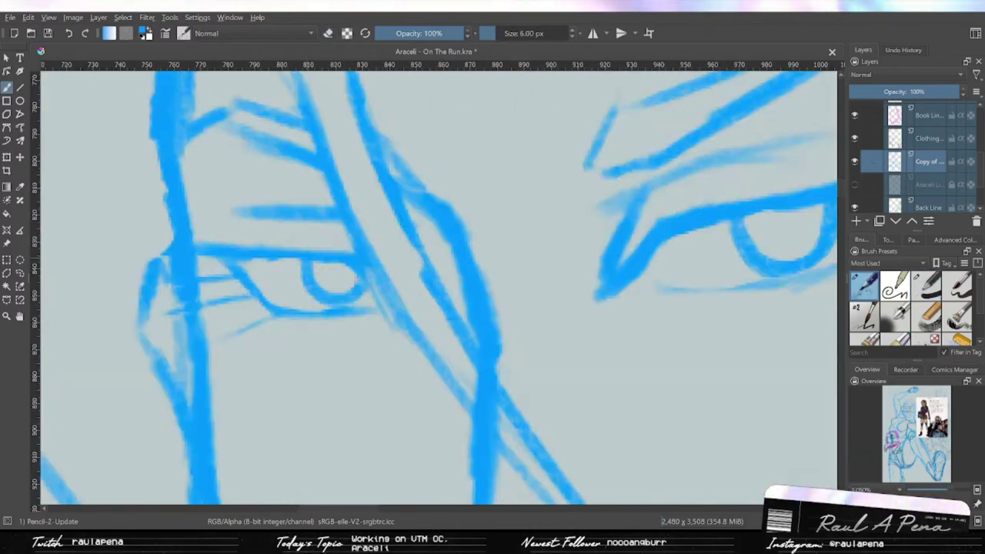
scroll(454, 290, down, 5)
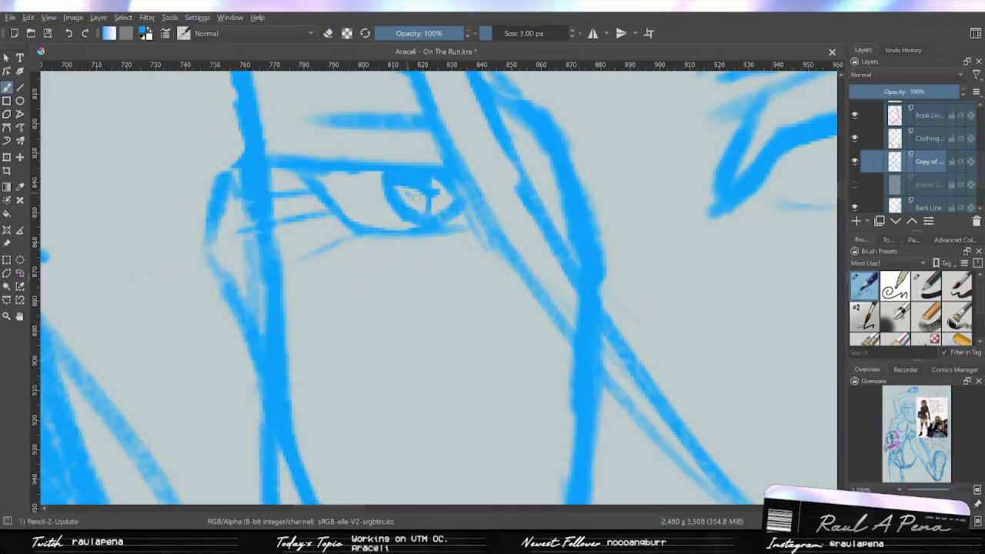
- Redraw the nose as a finer curved bridge with a rounded tip and a small nostril line
drag(377, 285, 286, 319)
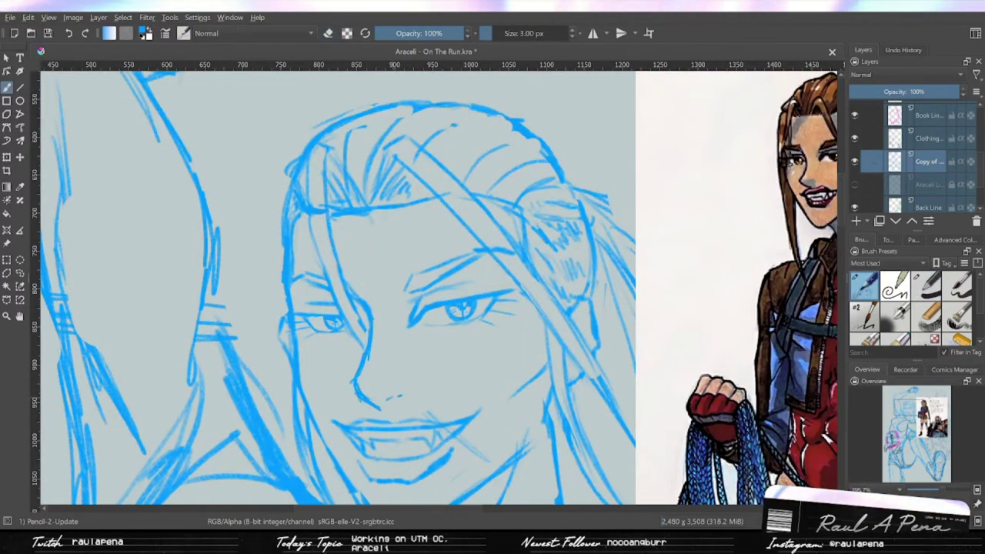
scroll(416, 288, up, 1)
scroll(415, 291, up, 1)
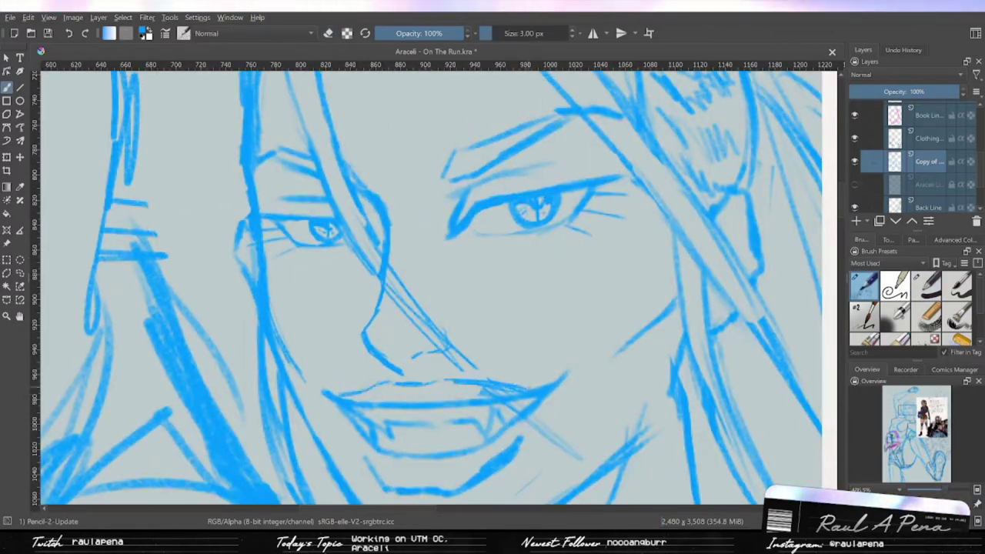
- Redraw the mouth with cleaner lip contours, a row of teeth and pointed fangs using the 3 px pencil
scroll(561, 446, down, 2)
scroll(561, 446, up, 4)
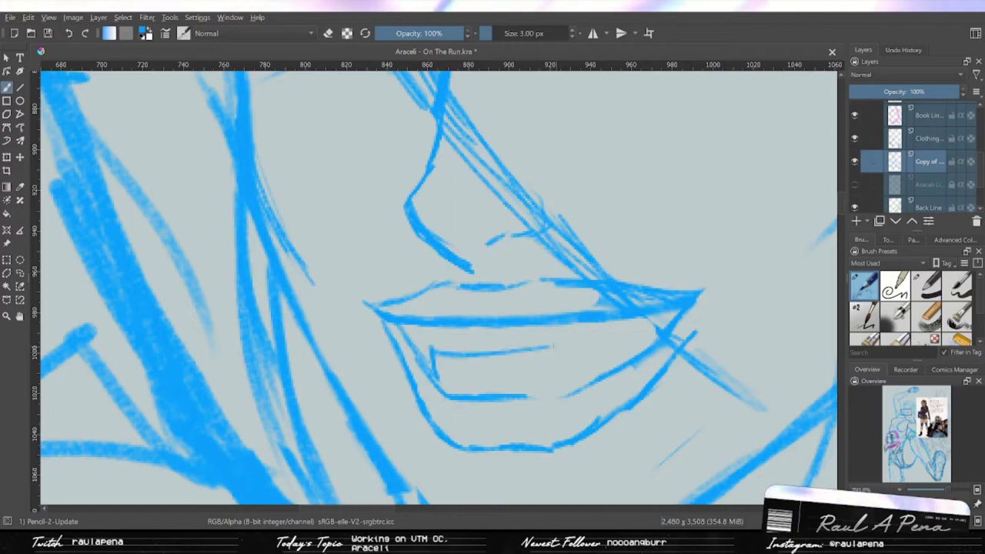
scroll(438, 288, down, 3)
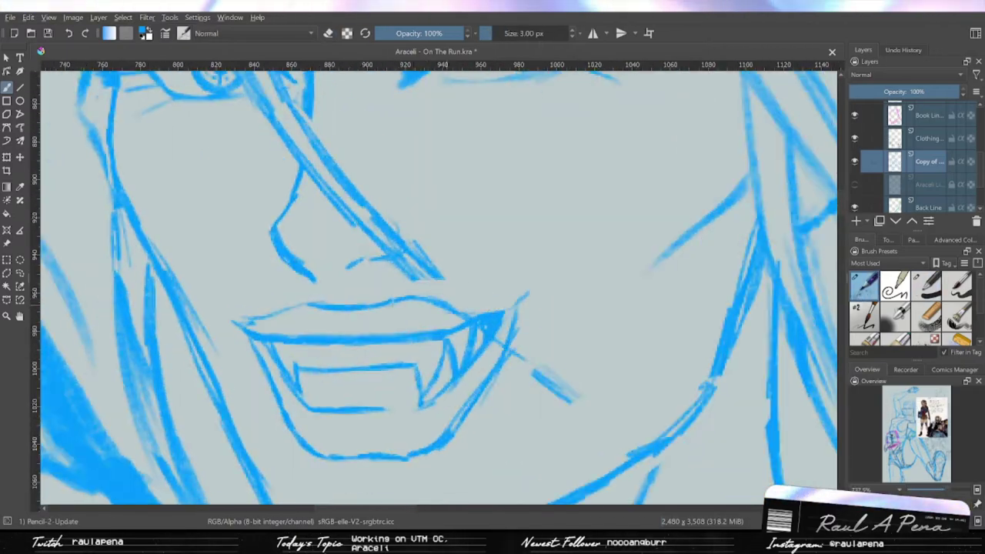
scroll(450, 307, up, 2)
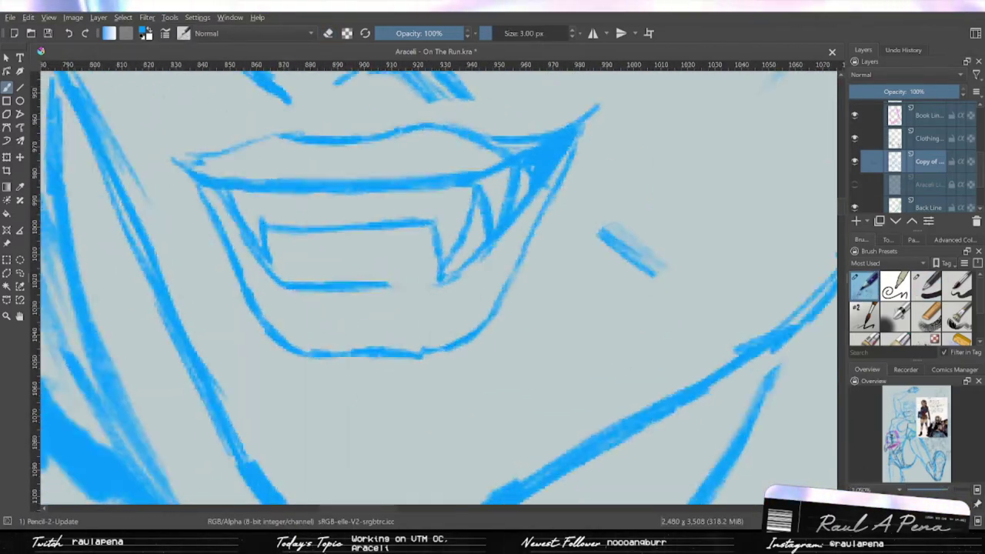
- Move the near eye onto its own layer and scale it down slightly closer to the nose
key(ctrl+alt+j)
key(ctrl+t)
scroll(438, 289, down, 5)
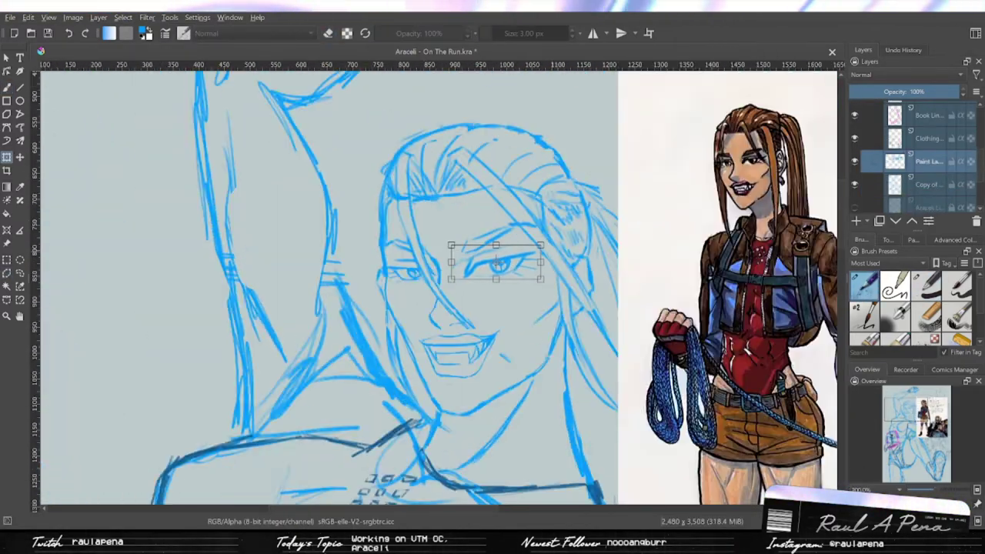
click(926, 185)
key(b)
scroll(410, 287, up, 5)
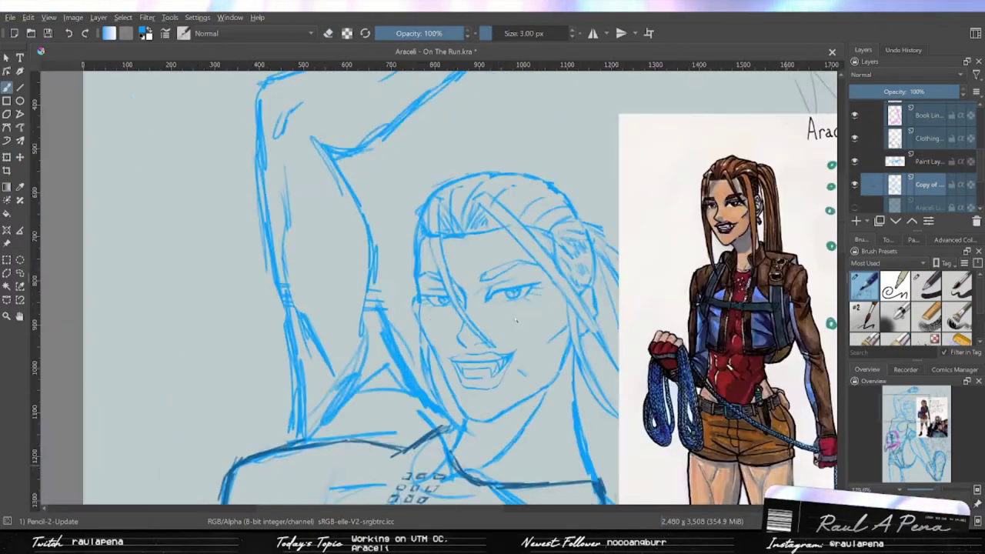
- Merge the eye layer back into the copied lineart layer and redraw the near eyebrow with a closed inner tip
key(/)
scroll(562, 342, up, 3)
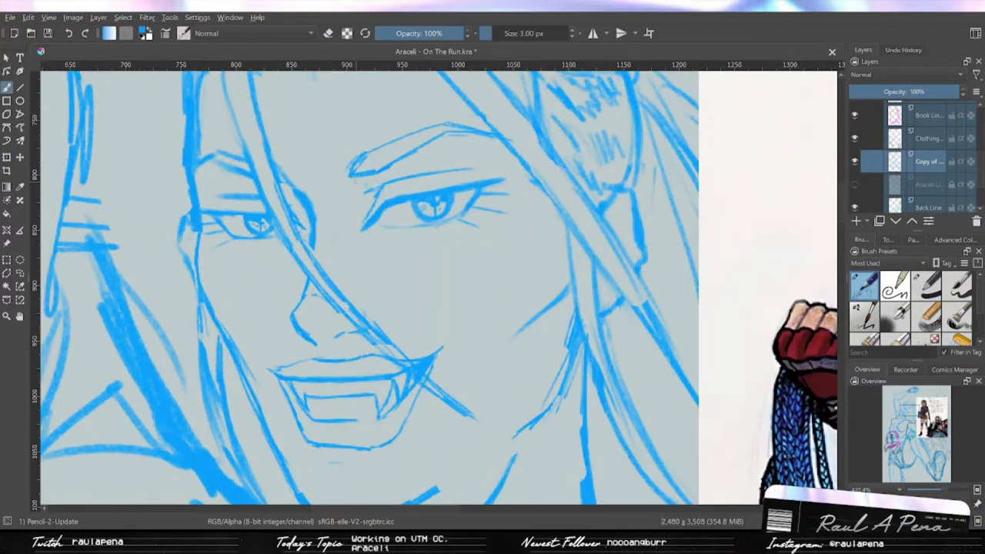
scroll(347, 289, up, 4)
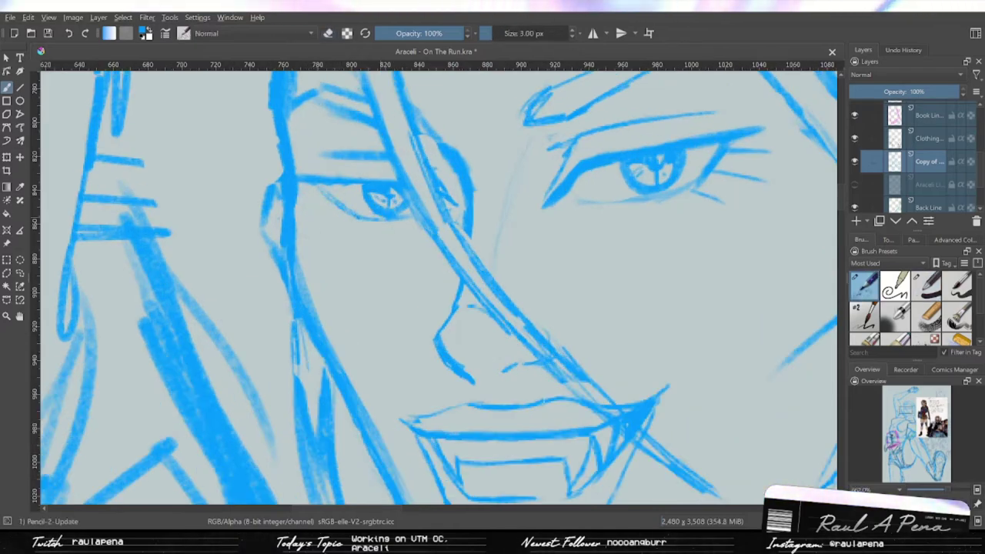
scroll(346, 289, down, 4)
scroll(346, 289, up, 6)
- Erase the hair lock crossing the far eye and redraw that eye and its eyebrow in full, with iris, pupil and lid crease
key(/)
scroll(738, 406, up, 2)
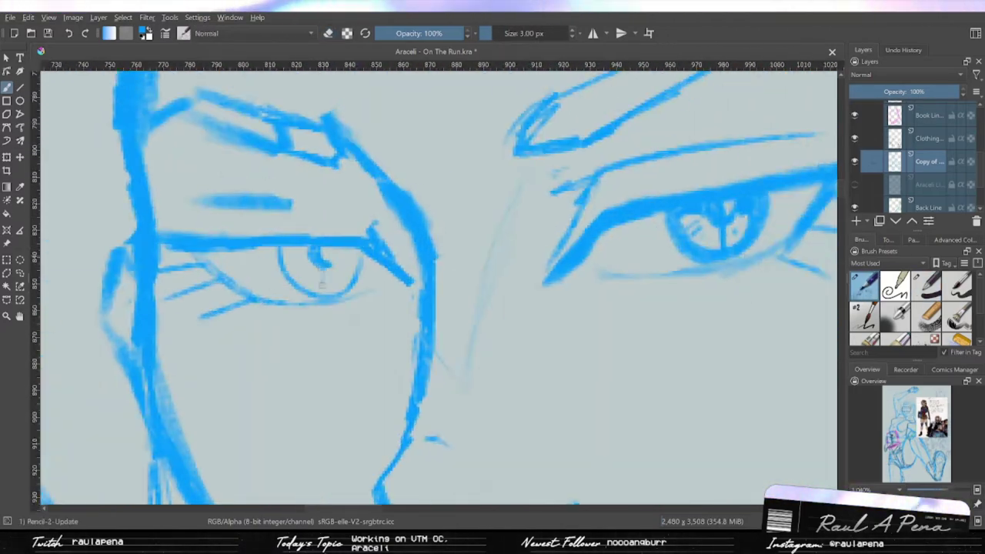
scroll(438, 288, down, 4)
scroll(439, 288, up, 3)
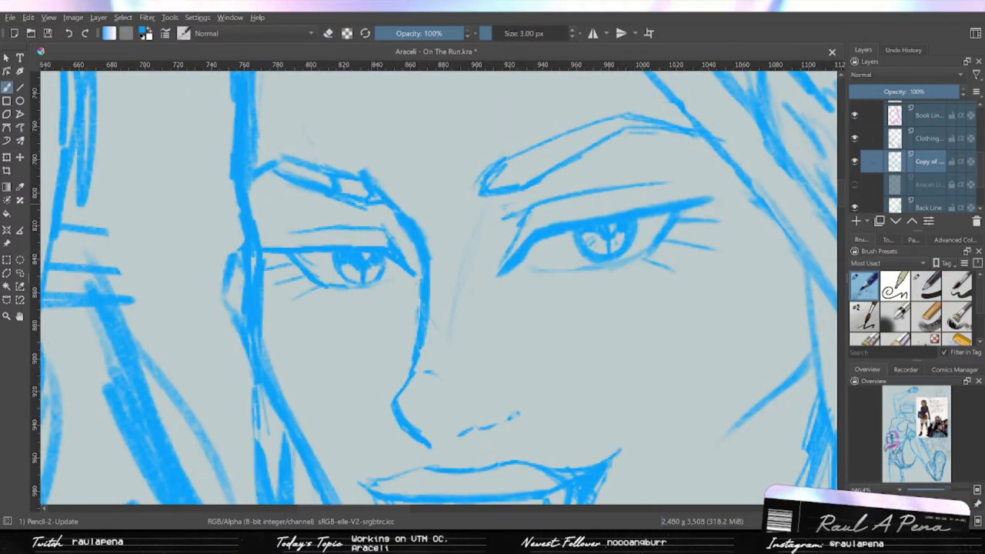
- Redraw the hair lock across the face in finer strands and draw both earrings in dark blue on the clothing layer
scroll(439, 288, down, 3)
scroll(438, 289, up, 3)
key(Page_Up)
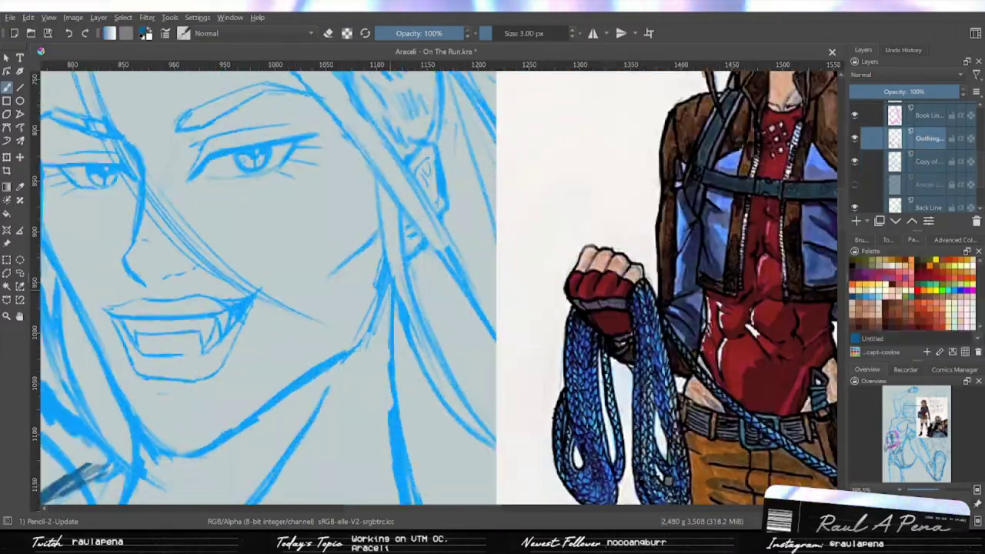
scroll(438, 288, down, 3)
scroll(438, 289, up, 3)
key(Page_Down)
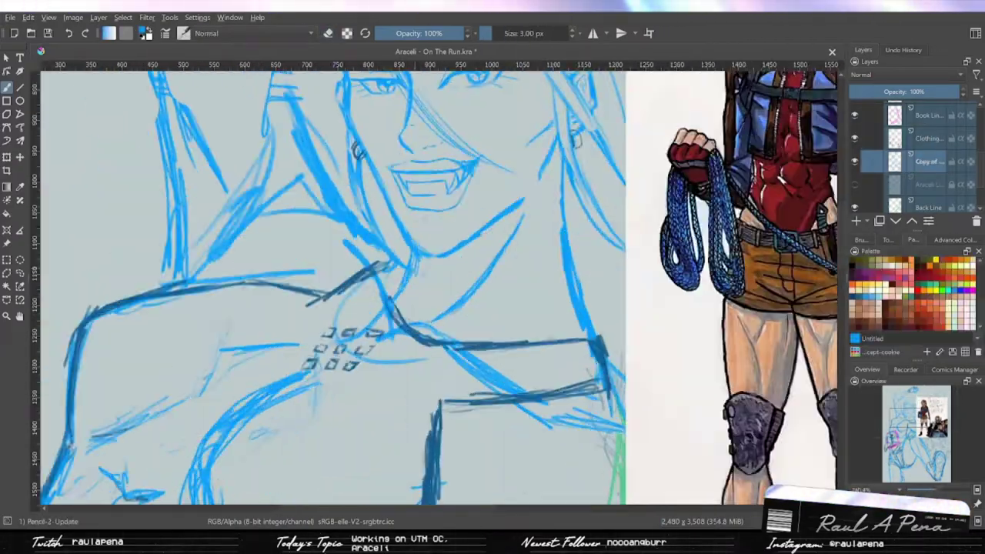
- Show the Notes layer and tick off "Fix Head" in orange on the to-do list
scroll(438, 289, down, 3)
scroll(438, 289, up, 3)
scroll(438, 289, down, 2)
scroll(439, 288, up, 3)
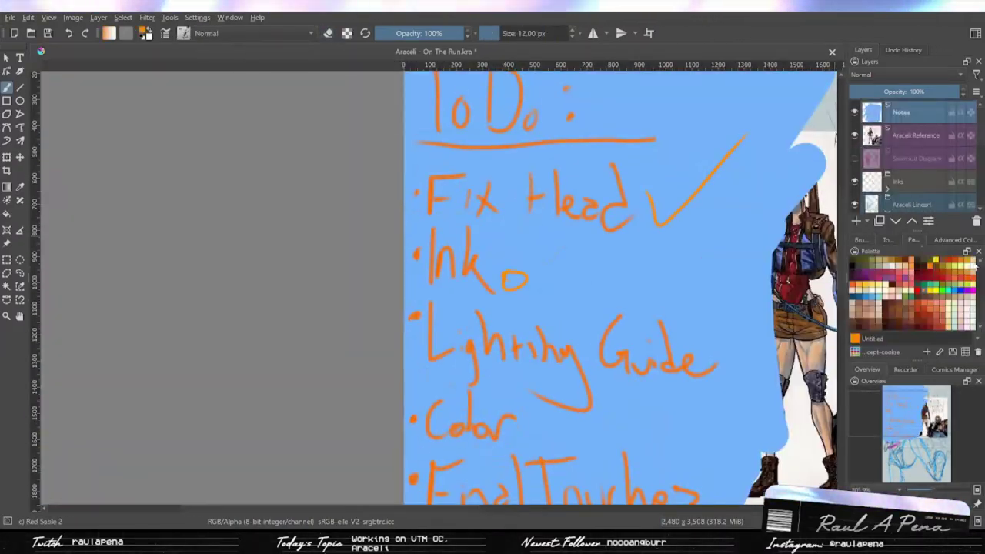
- Hide the notes and sketch the rope in dark red on a new lineart layer, from the raised hand and around the leg
key(Page_Down)
scroll(438, 267, down, 2)
scroll(438, 268, up, 1)
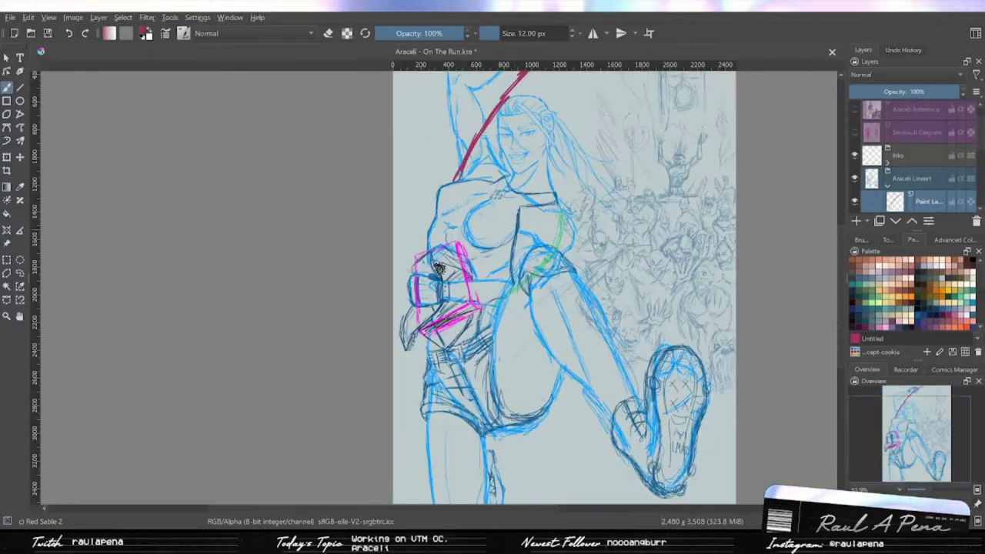
scroll(438, 267, down, 2)
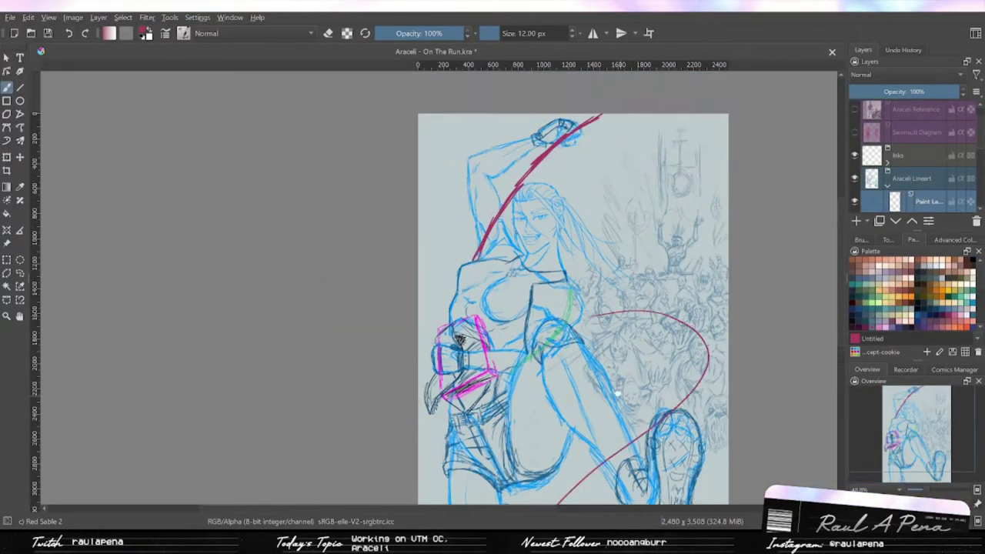
- Fade the Araceli Lineart group and set up the Araceli ink layer inside the Inks group with black as the brush colour
key(Page_Up)
scroll(461, 230, up, 5)
scroll(476, 178, down, 2)
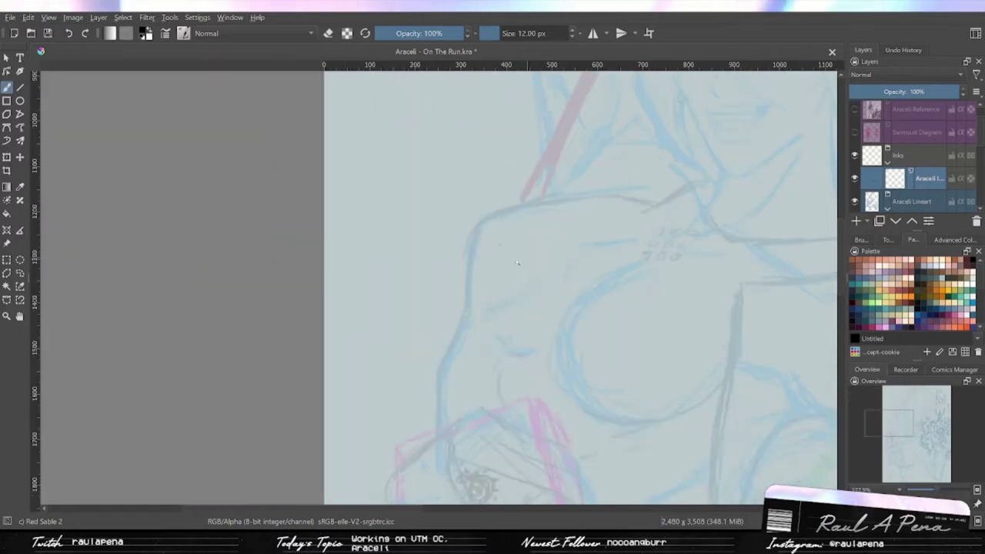
drag(430, 282, 418, 377)
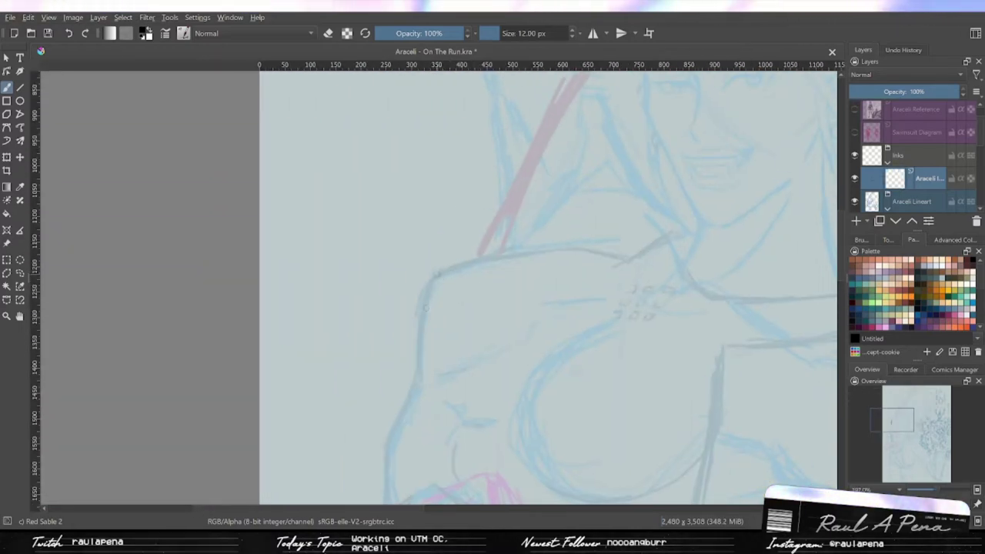
scroll(439, 284, up, 2)
drag(410, 338, 438, 258)
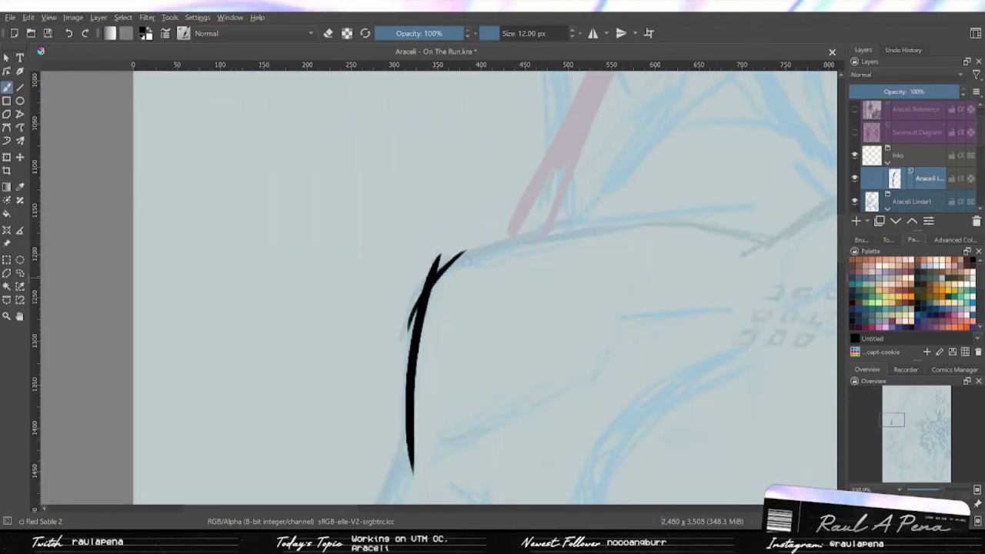
key(Delete)
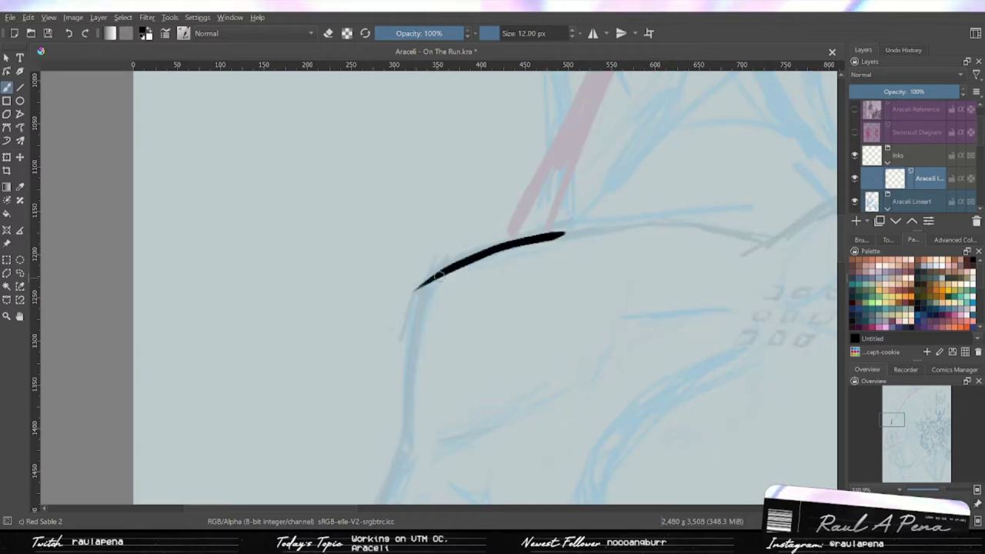
- Ink the outer contour of the shoulder and arm down to the book in black with the 12 px Red Sable brush
drag(437, 259, 401, 446)
scroll(402, 446, down, 2)
scroll(437, 310, up, 2)
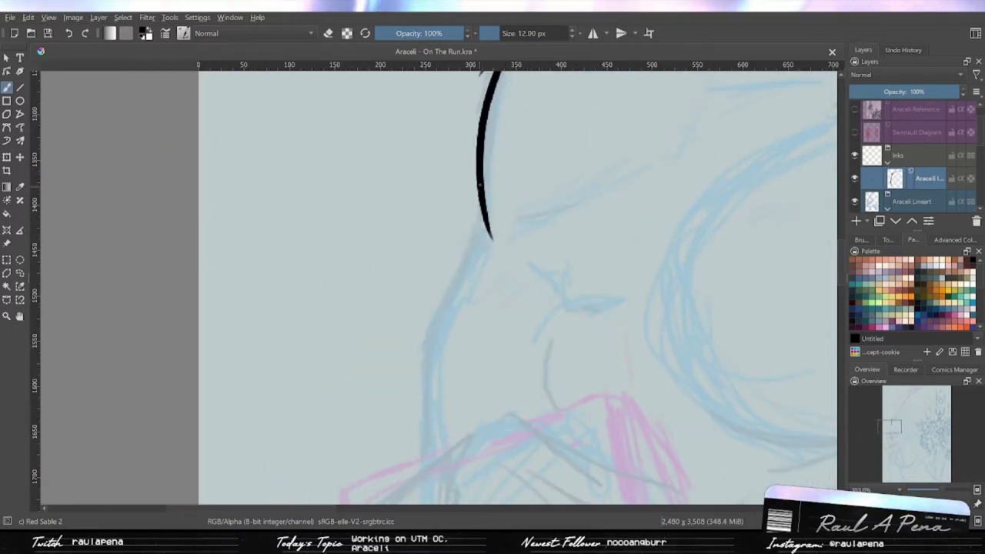
drag(451, 329, 413, 407)
key(ctrl+z)
drag(444, 292, 442, 406)
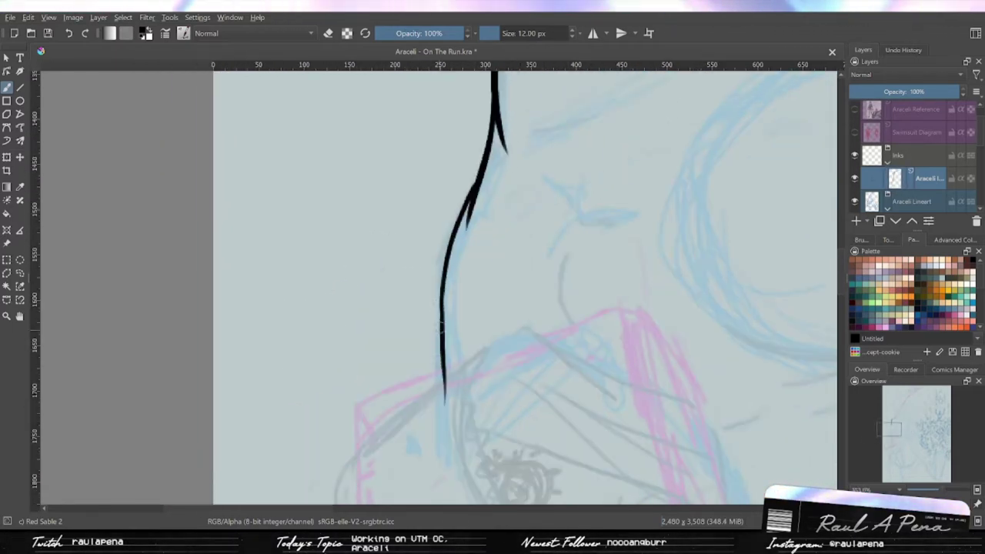
- Erase the tip overshooting the corner where the inked shoulder and upper arm lines meet, using the 15.10 px eraser
mouse_move(473, 327)
mouse_down()
mouse_move(431, 300)
mouse_move(382, 369)
mouse_up()
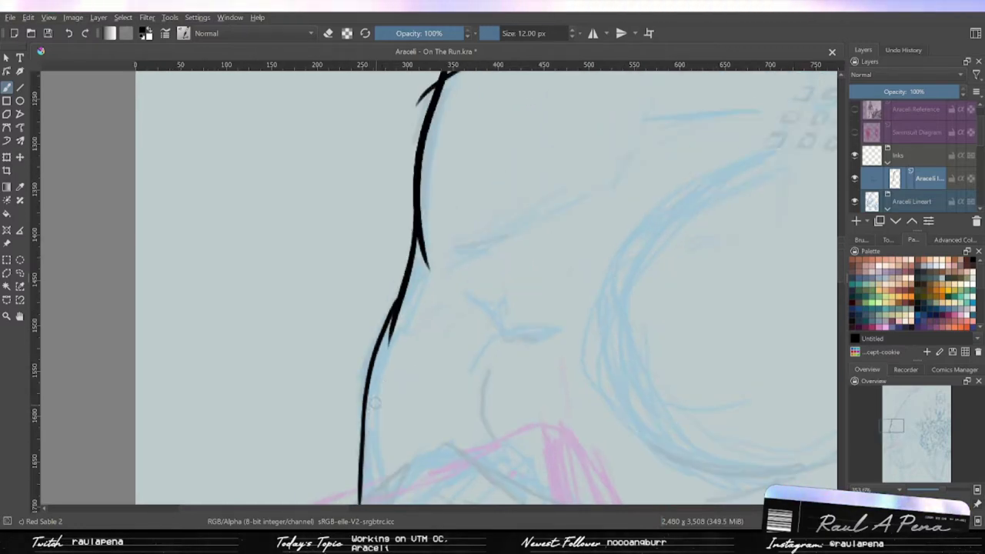
drag(373, 402, 400, 369)
key(e)
scroll(358, 231, up, 3)
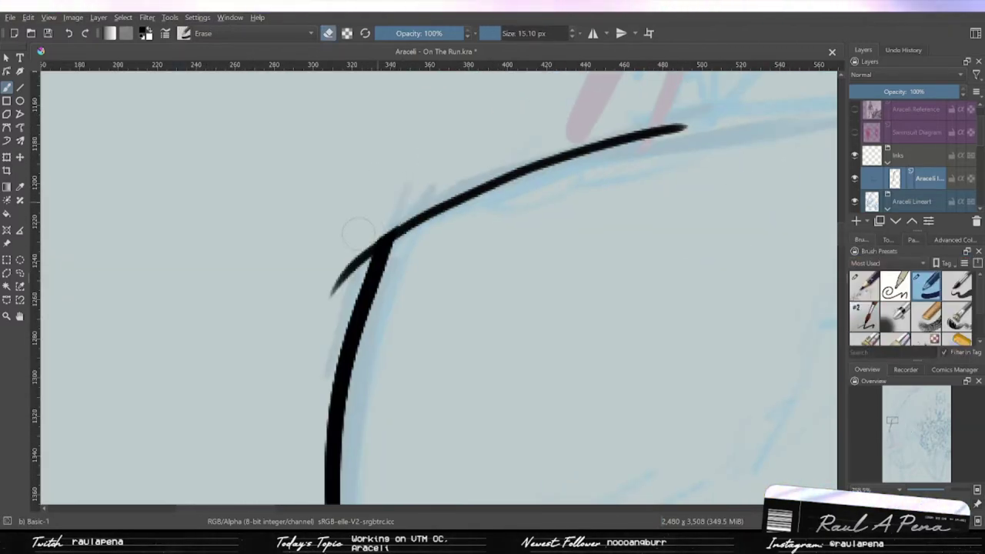
scroll(389, 239, down, 4)
scroll(389, 239, up, 3)
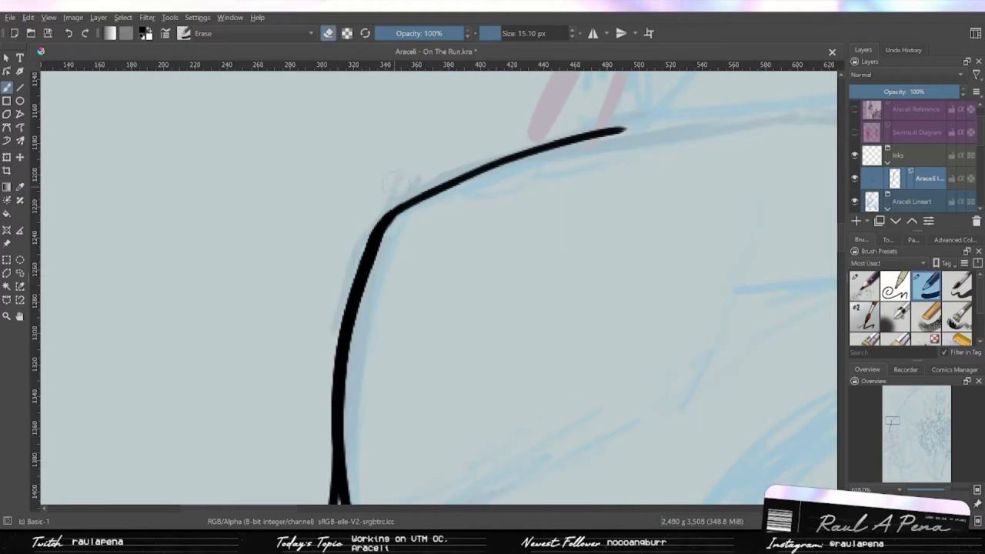
scroll(389, 184, down, 2)
- Extend the black shoulder contour along the top of the shoulder towards the neck with the 12 px Red Sable brush
key(slash)
key(ctrl+z)
scroll(466, 228, down, 2)
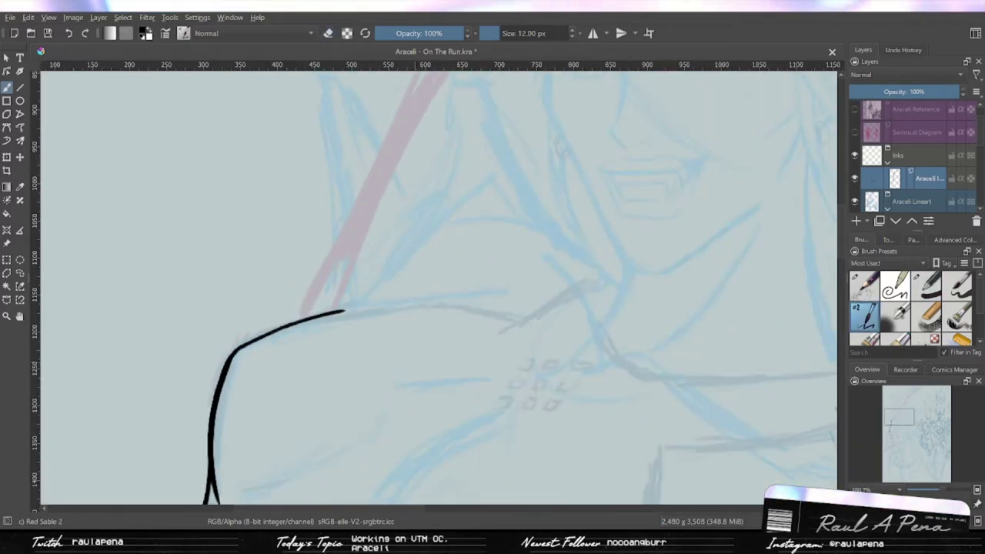
scroll(344, 311, up, 3)
mouse_move(514, 332)
mouse_down()
mouse_move(683, 329)
mouse_move(513, 327)
mouse_up()
key(ctrl+z)
key(slash)
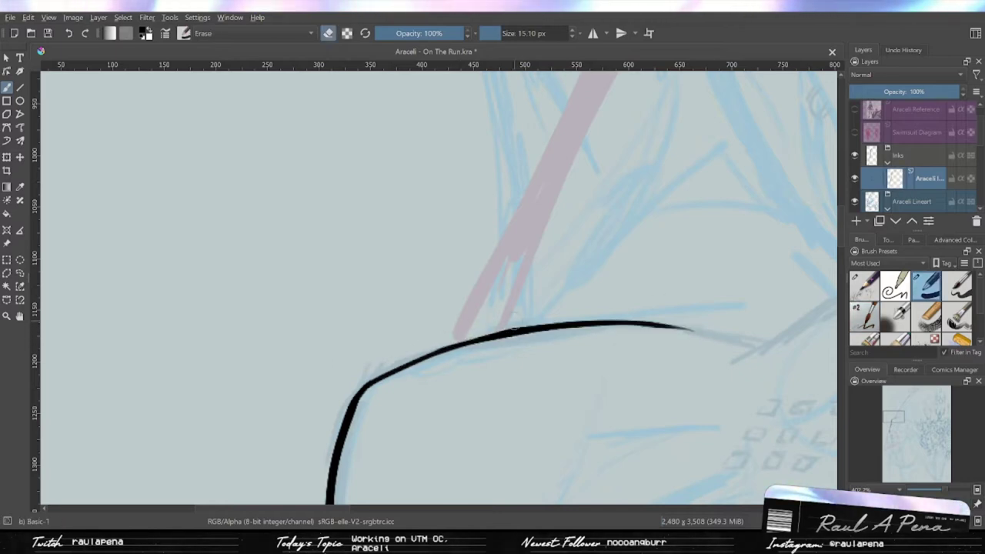
scroll(455, 326, down, 2)
- Raise the Araceli Lineart group's opacity to 39% and return to the Araceli ink layer
key(Page_Down)
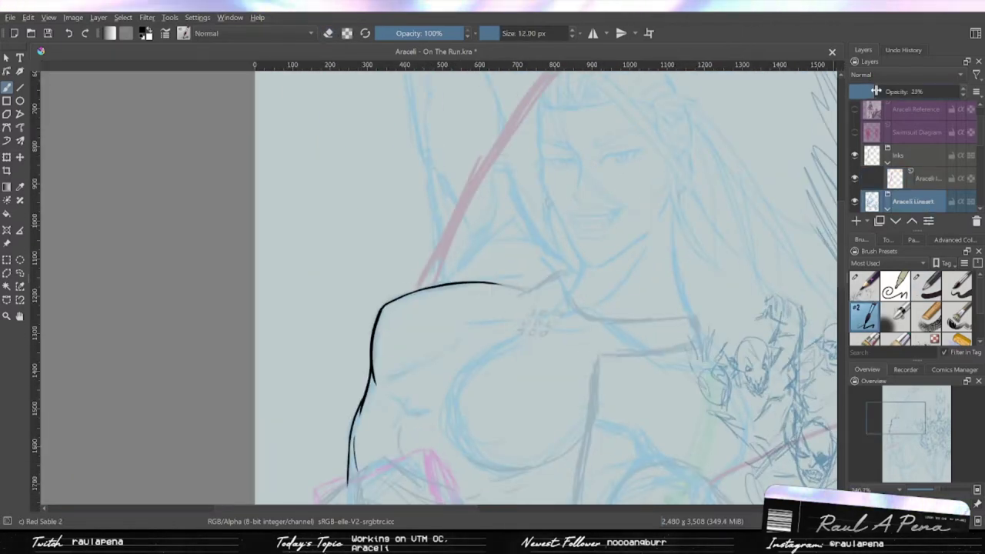
key(slash)
key(Page_Up)
- Ink a second line branching off the top of the shoulder and a diagonal line rising from it towards the raised arm
drag(554, 329, 428, 350)
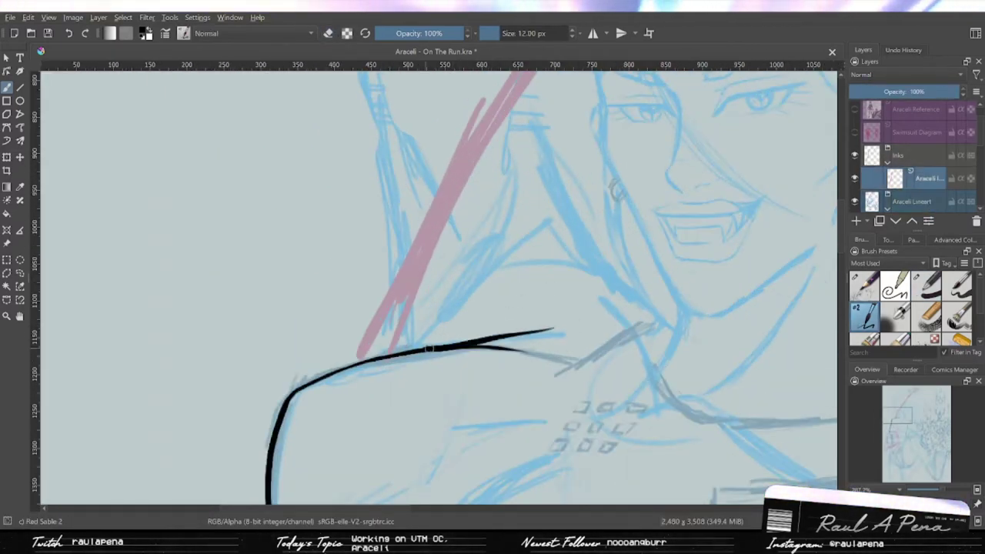
drag(599, 227, 431, 375)
key(slash)
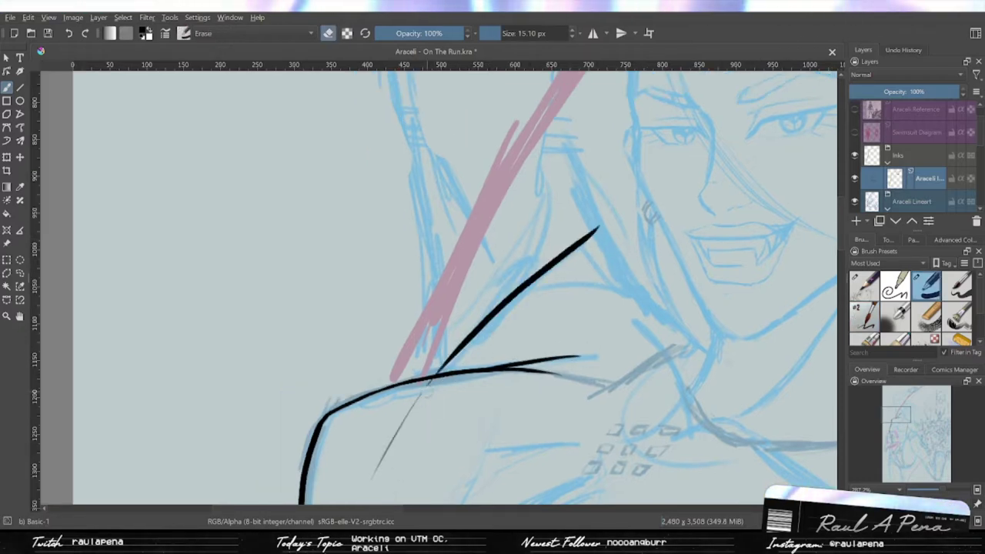
scroll(382, 457, down, 4)
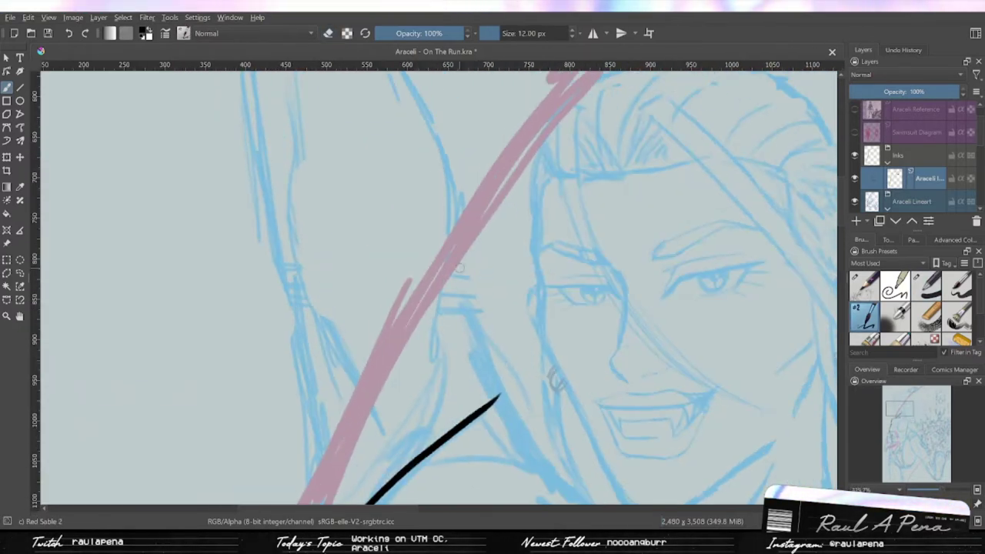
- Ink the long curve from the rope beside the raised arm down to the neck under the jaw
key(slash)
scroll(412, 289, up, 4)
drag(358, 154, 493, 392)
scroll(492, 392, up, 1)
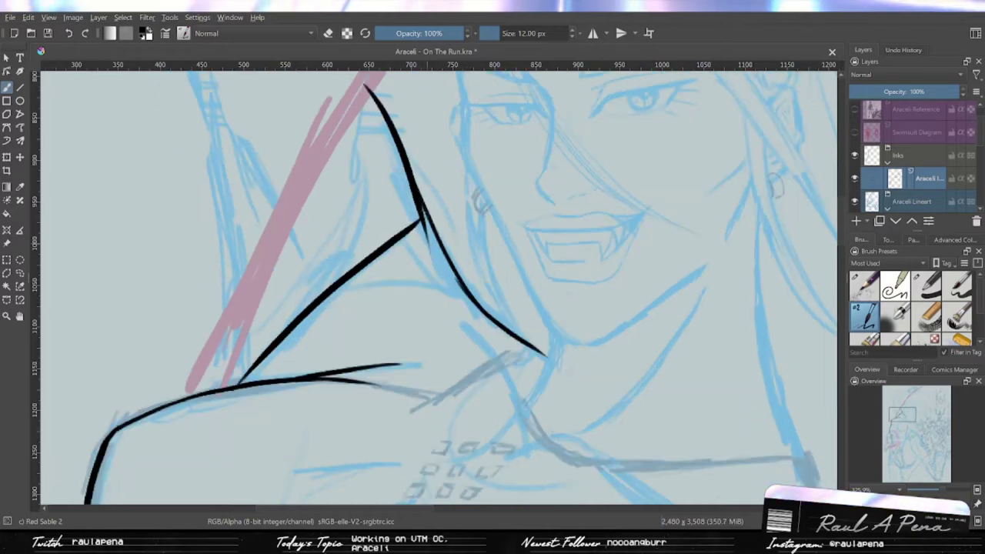
key(slash)
scroll(335, 152, up, 2)
scroll(334, 152, down, 2)
scroll(335, 152, up, 1)
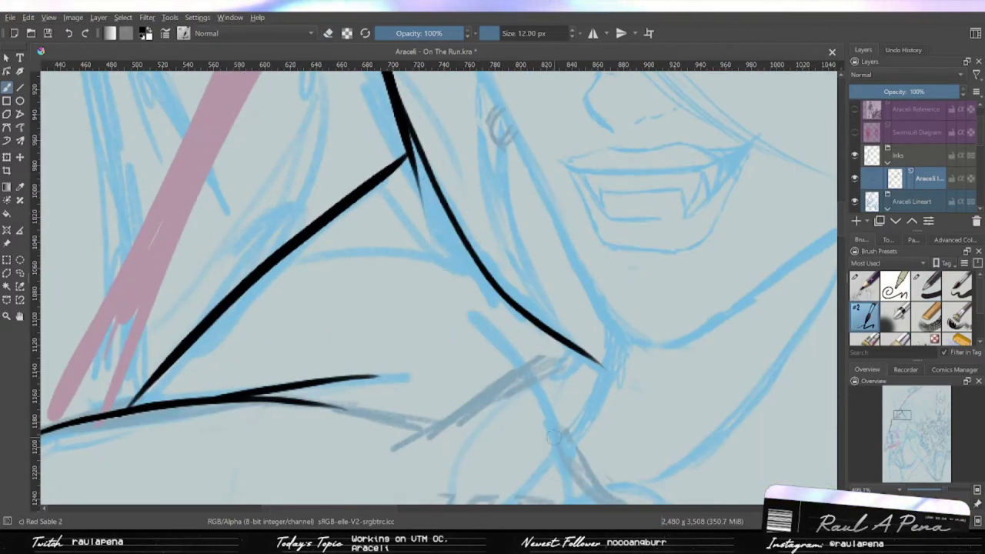
- Ink the tapering curve running from beneath the raised arm down to the inner end of the collarbone
key(slash)
mouse_move(509, 442)
mouse_down()
mouse_move(362, 176)
mouse_move(485, 320)
mouse_move(448, 276)
mouse_up()
key(ctrl+z)
scroll(485, 320, down, 1)
key(slash)
key(slash)
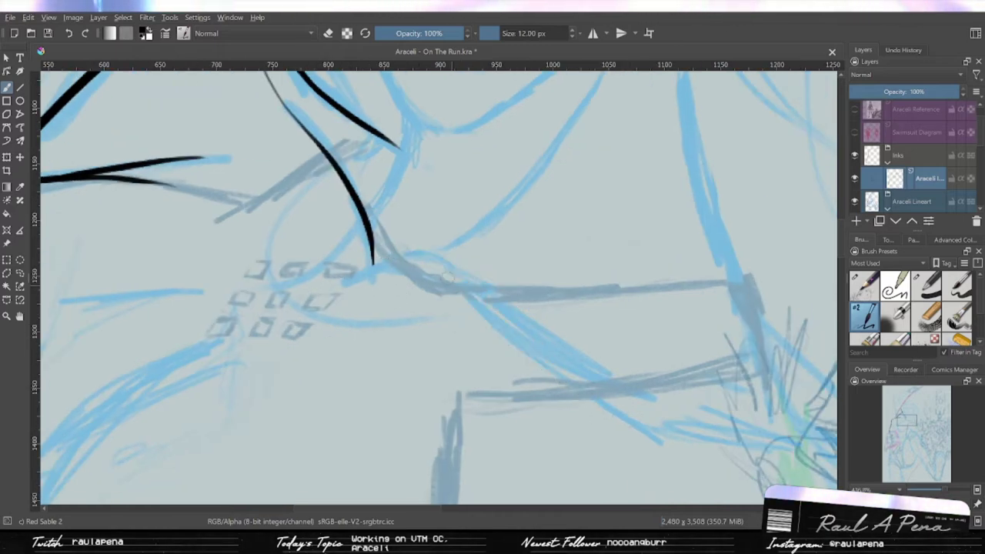
key(ctrl+z)
- Ink the collarbone as an arched stroke from the base of the neck sloping down across the chest, redoing unsatisfactory strokes
drag(521, 315, 529, 332)
scroll(425, 260, up, 1)
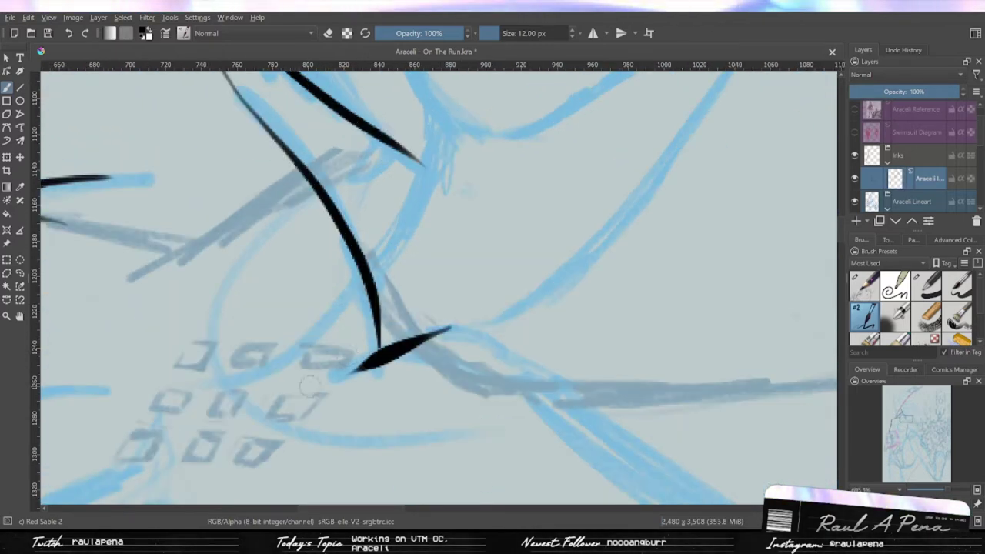
key(ctrl+z)
mouse_move(371, 355)
mouse_down()
mouse_move(465, 321)
mouse_move(371, 375)
mouse_up()
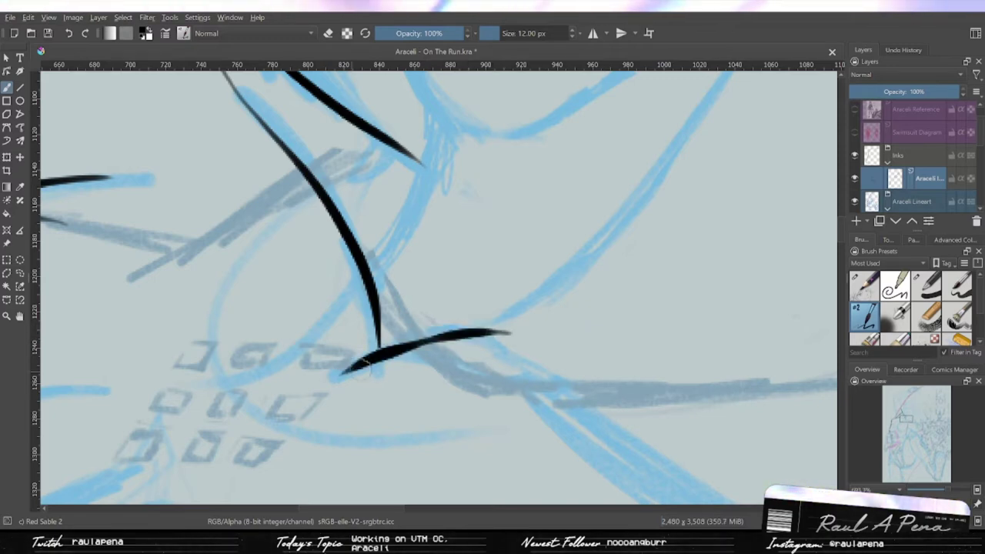
scroll(383, 367, down, 2)
drag(407, 361, 562, 489)
scroll(431, 323, up, 3)
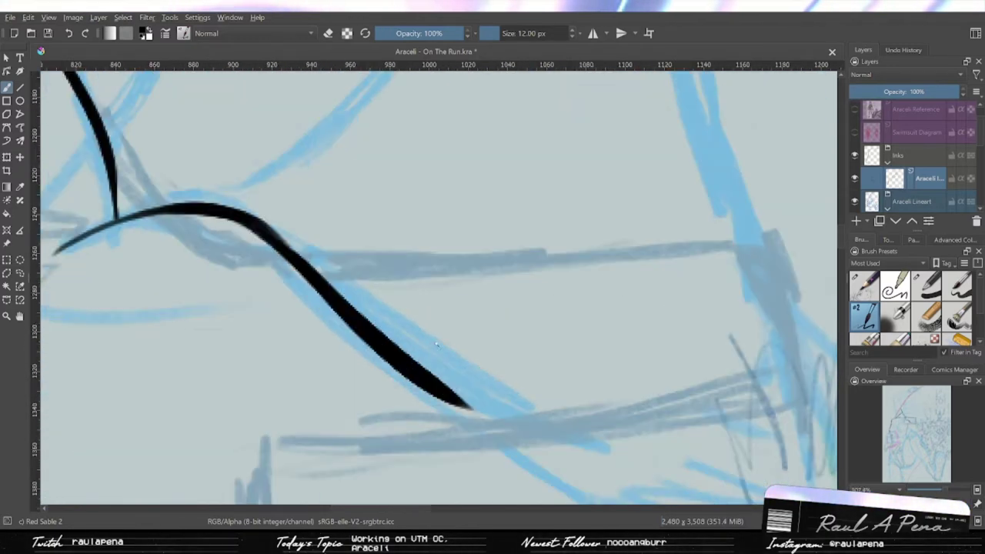
- Trim the blunt end of the sloping chest line and extend it in a clean taper towards the far arm
key(e)
scroll(462, 362, down, 2)
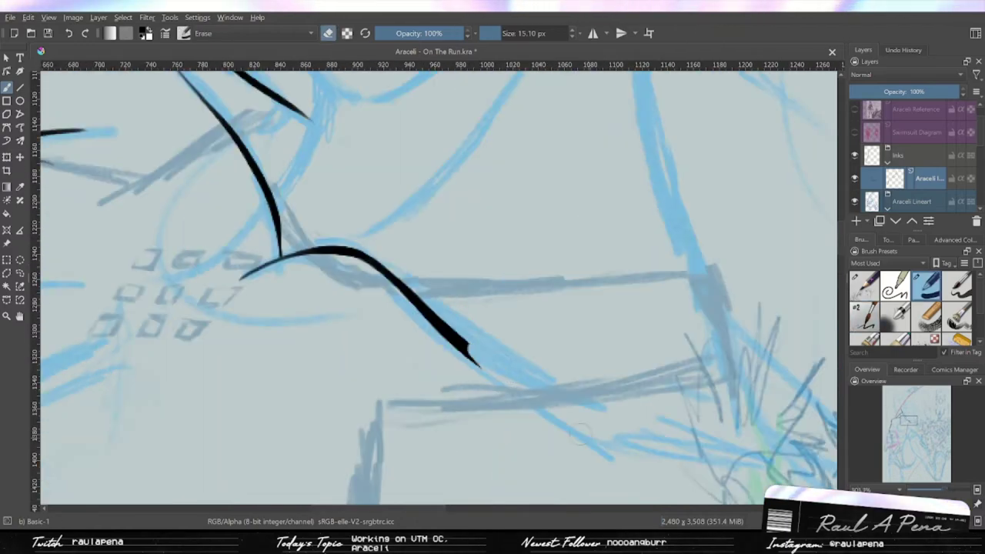
key(slash)
scroll(520, 351, up, 1)
key(m)
scroll(521, 352, down, 1)
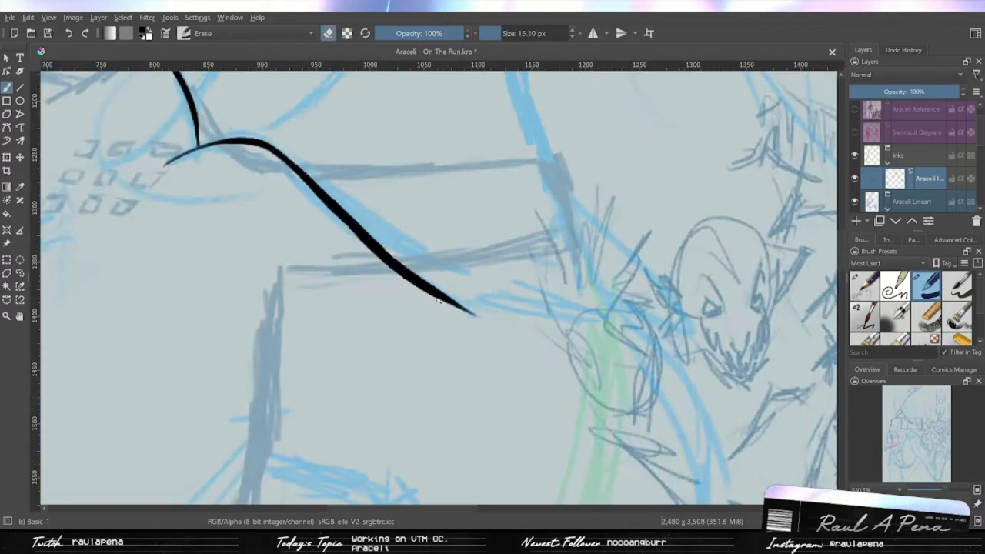
scroll(521, 352, up, 3)
scroll(521, 352, down, 4)
- Ink the short neck curve under the jaw and the long neck line down to the collarbone, undoing the stray chest stroke
key(slash)
scroll(492, 307, up, 2)
scroll(493, 308, down, 1)
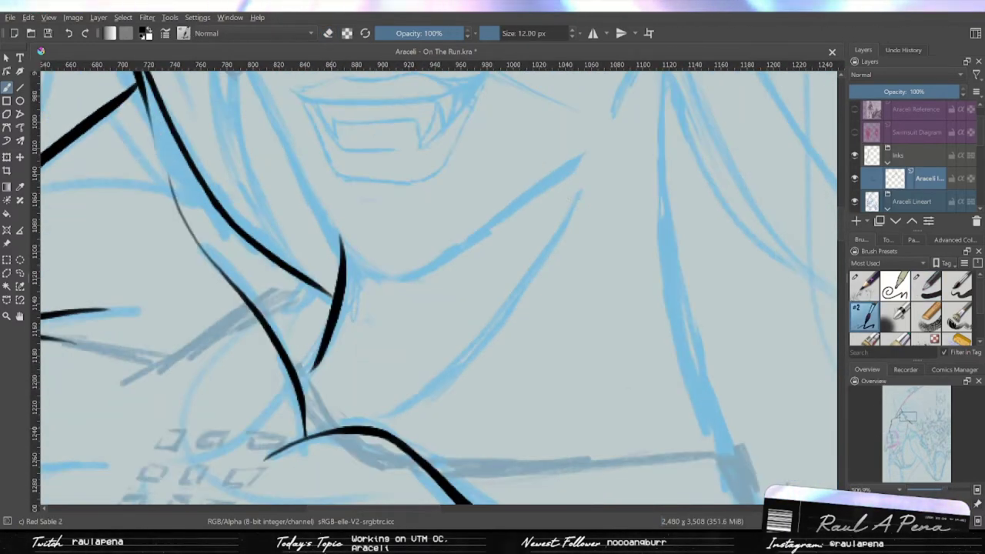
drag(538, 231, 430, 400)
key(slash)
scroll(584, 429, down, 3)
scroll(585, 430, up, 2)
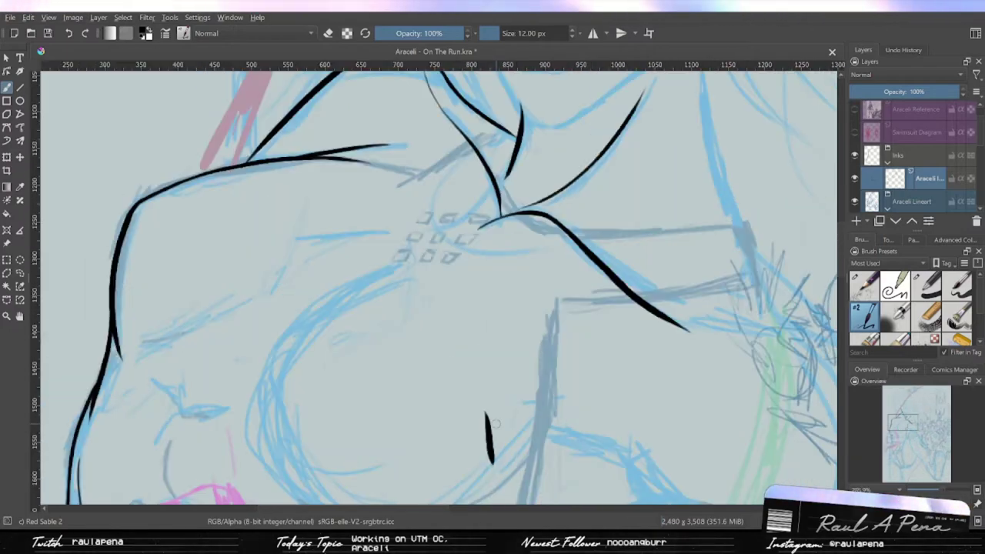
key(ctrl+z)
- Hide the Araceli Lineart group to check the inks alone, show it again and reselect the Araceli ink layer
scroll(493, 422, down, 3)
click(849, 205)
scroll(492, 308, up, 5)
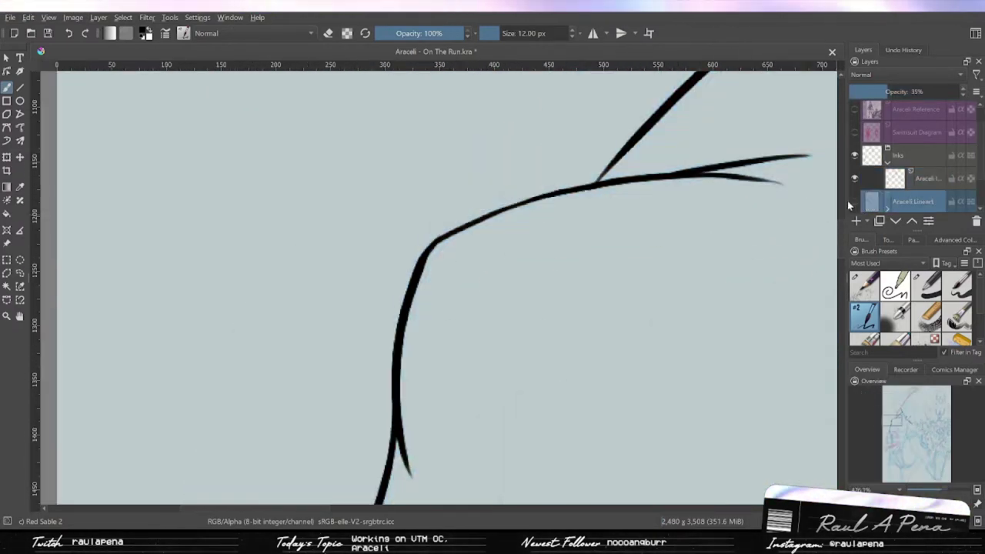
click(852, 202)
click(923, 178)
- Clean up the inked outer shoulder corner with the 15.10 px eraser and switch back to the Red Sable brush
scroll(396, 296, up, 2)
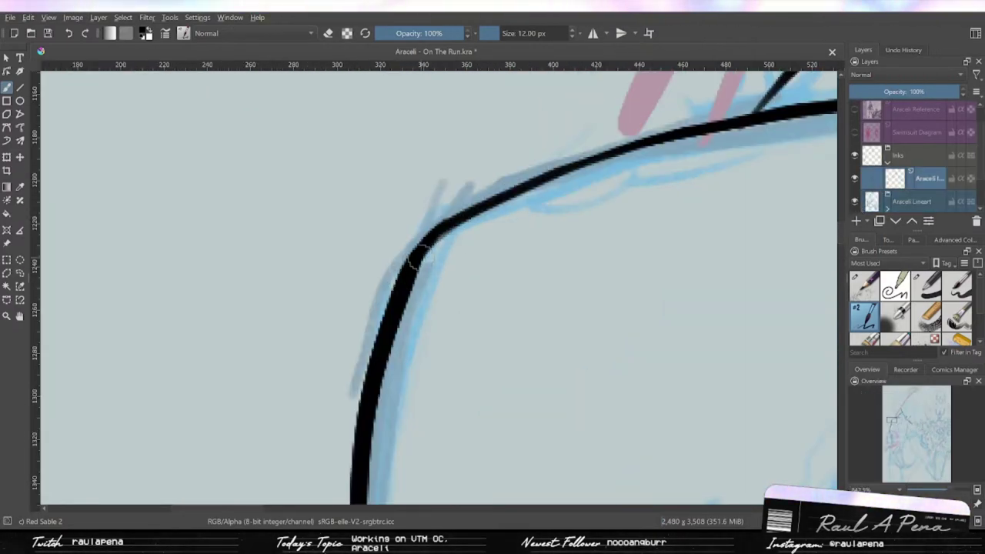
key(e)
scroll(415, 257, down, 5)
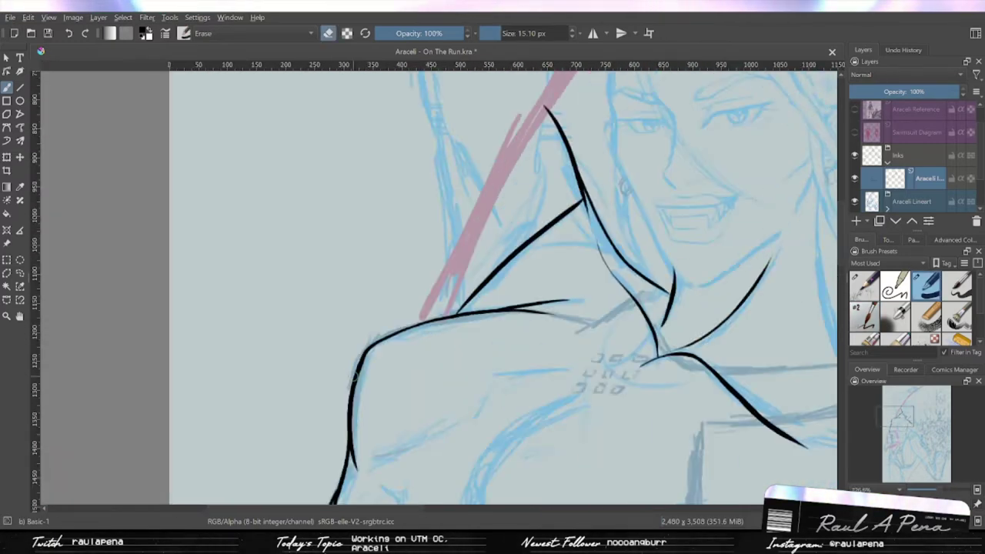
key(slash)
- Ink the outer contour of the raised upper arm, curving inward to the rope above the shoulder
scroll(395, 297, up, 3)
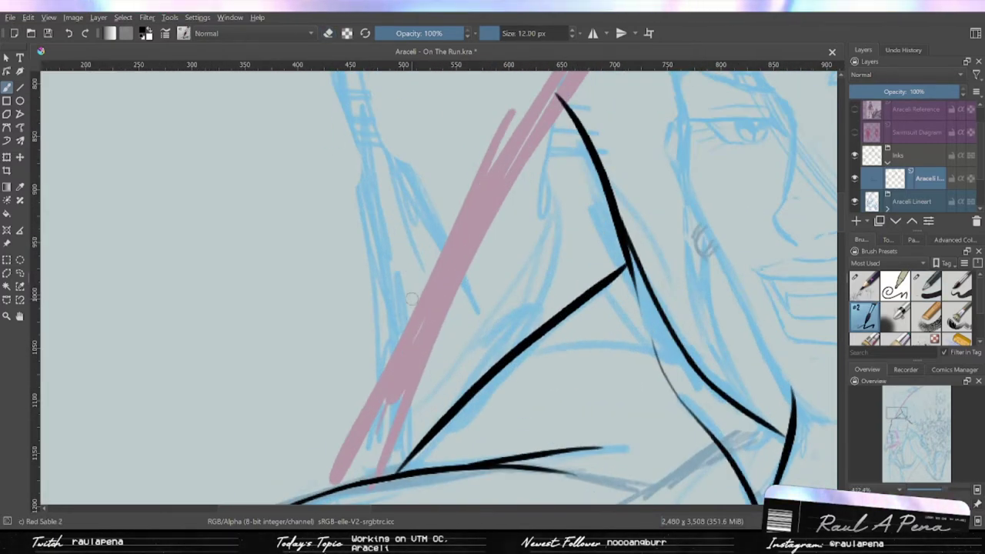
scroll(412, 298, down, 3)
scroll(400, 262, up, 3)
scroll(400, 254, down, 2)
drag(361, 192, 408, 462)
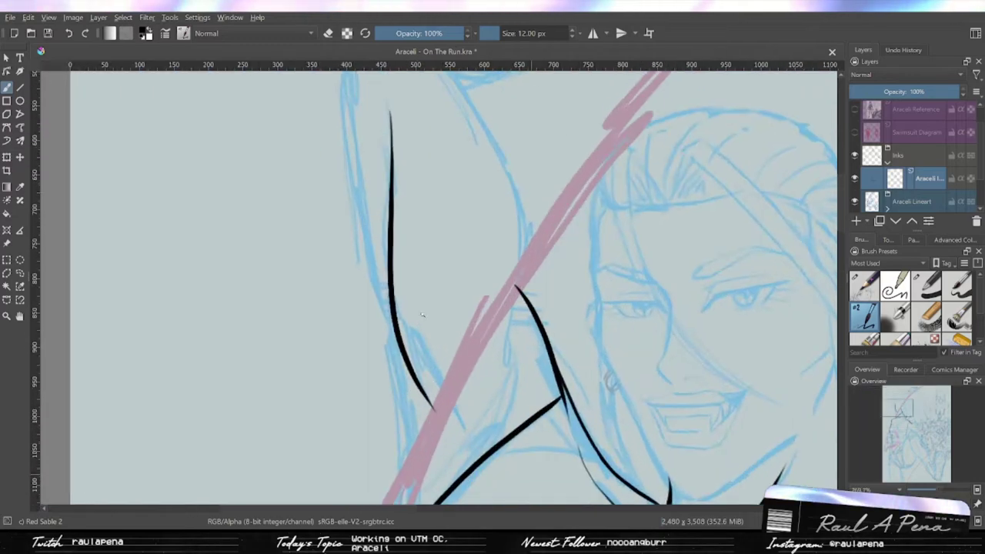
- Ink a line from the raised arm's outer contour down to the shoulder and erase the part overshooting below it
scroll(421, 314, down, 1)
scroll(414, 226, up, 2)
key(e)
scroll(504, 277, up, 3)
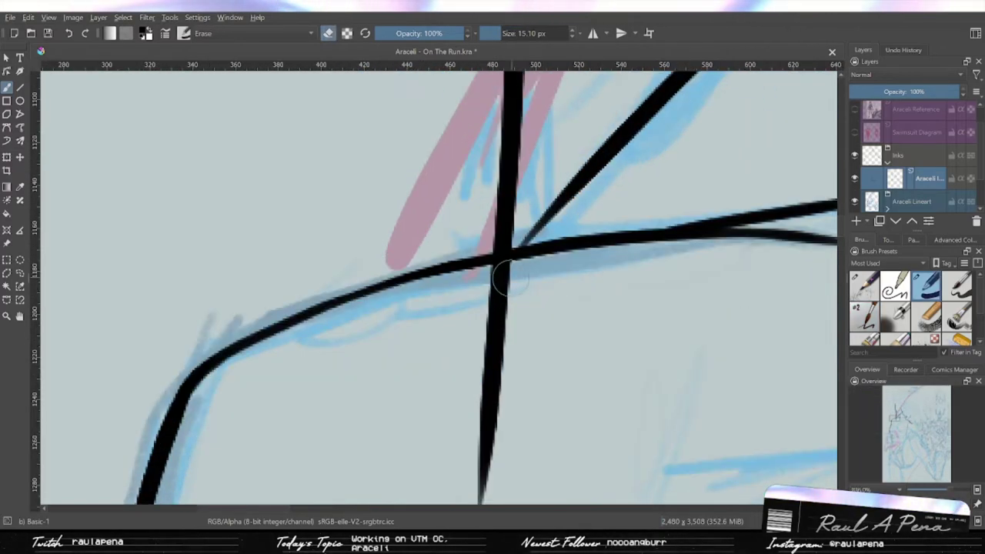
key(slash)
- Check the black inks with the Araceli Lineart group hidden and show the group again
scroll(504, 277, down, 6)
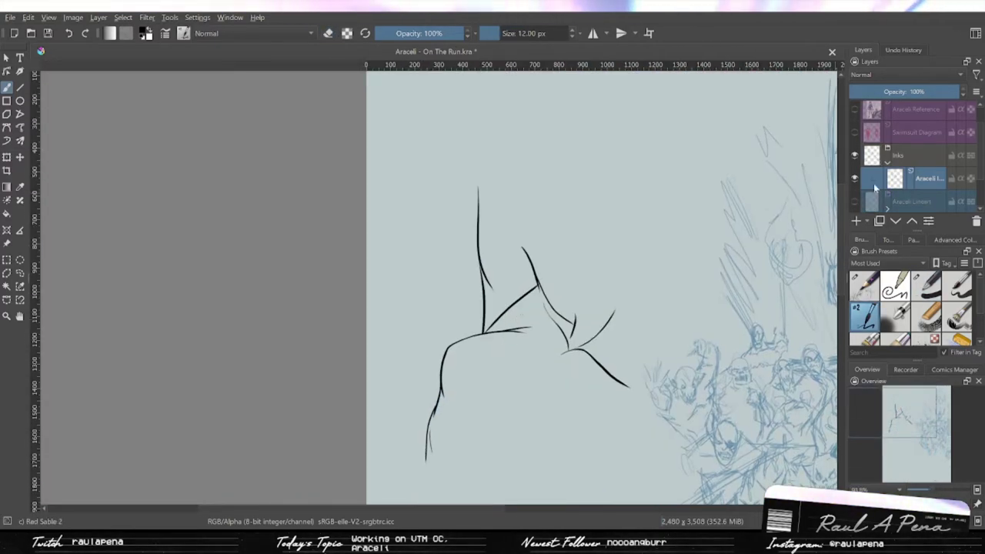
scroll(492, 277, up, 5)
click(854, 201)
scroll(414, 240, up, 2)
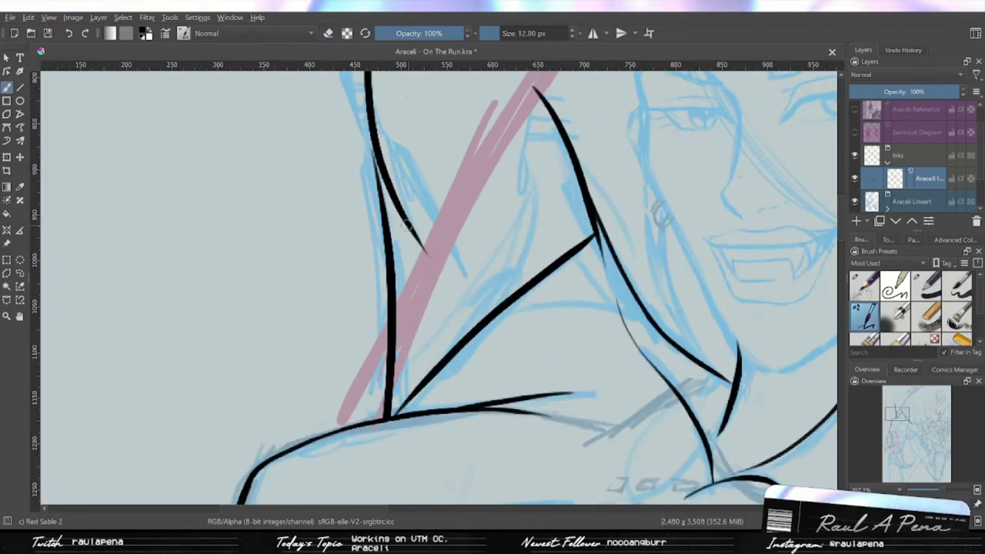
- Erase the diagonal line between the shoulder and the raised arm, and reduce the eraser size to 6.23 px
scroll(459, 379, up, 3)
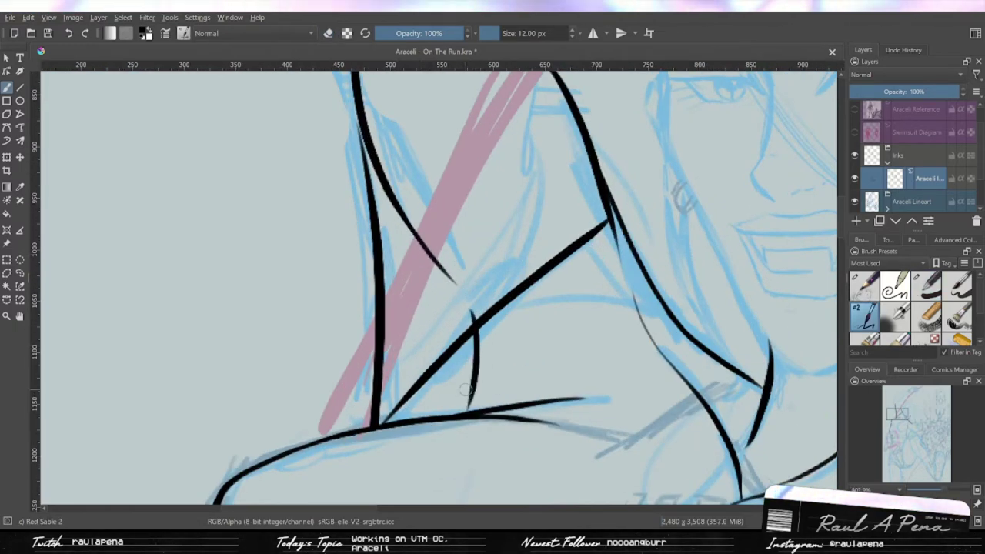
key(slash)
drag(482, 316, 415, 370)
drag(461, 308, 549, 223)
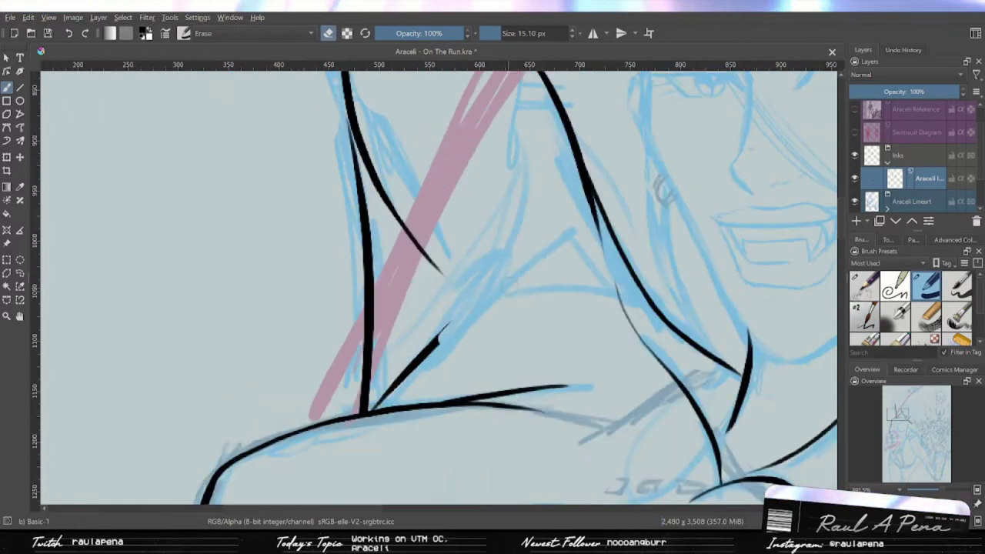
scroll(380, 386, up, 3)
key(bracketleft)
key(bracketleft)
key(bracketleft)
scroll(536, 264, down, 5)
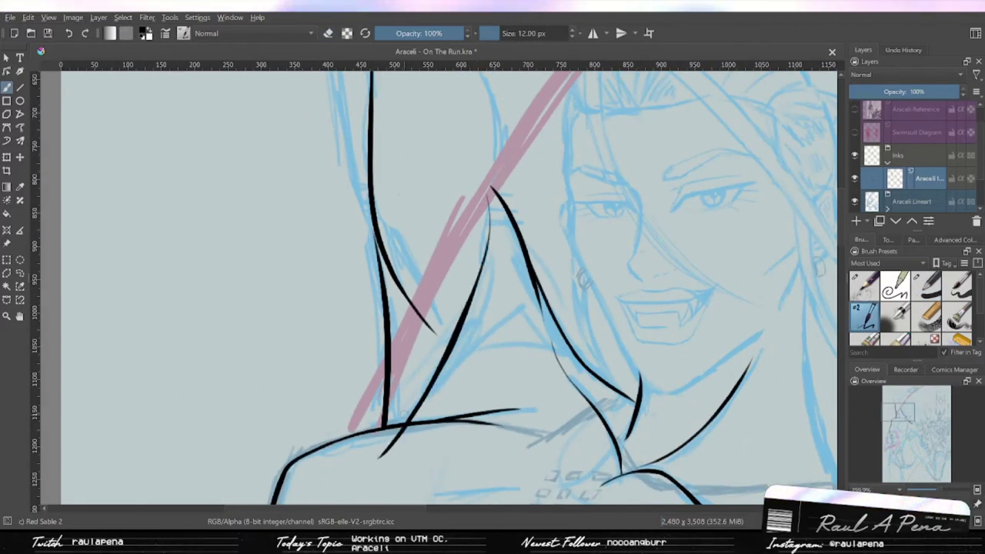
- Ink a curved line from the rope beside the head down to the shoulder and erase its overshooting end
drag(412, 420, 491, 188)
scroll(452, 325, up, 4)
key(e)
scroll(452, 325, down, 5)
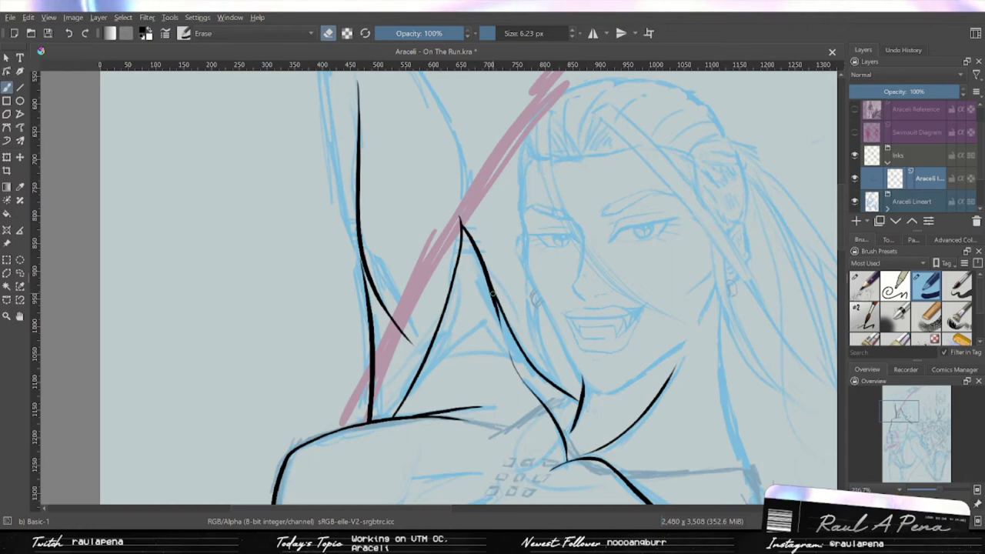
scroll(492, 293, up, 4)
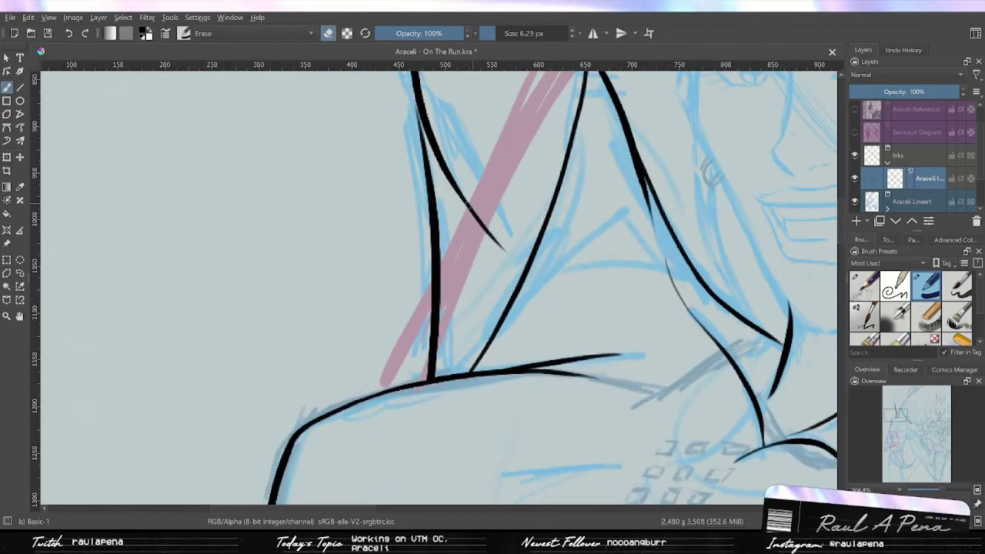
- Ink a short crease near the lower end of the raised arm's inward-curving contour, beside the rope
key(slash)
scroll(492, 293, down, 3)
scroll(477, 284, up, 3)
scroll(477, 285, down, 5)
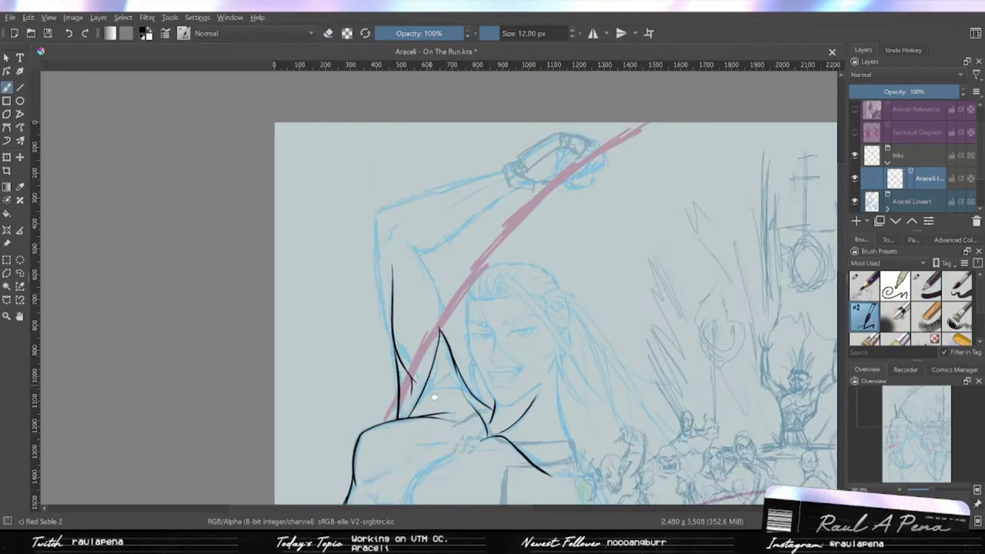
- Ink the inner contour of the raised upper arm from the elbow down to the armpit and tidy its lower end
scroll(477, 285, up, 5)
key(ctrl+z)
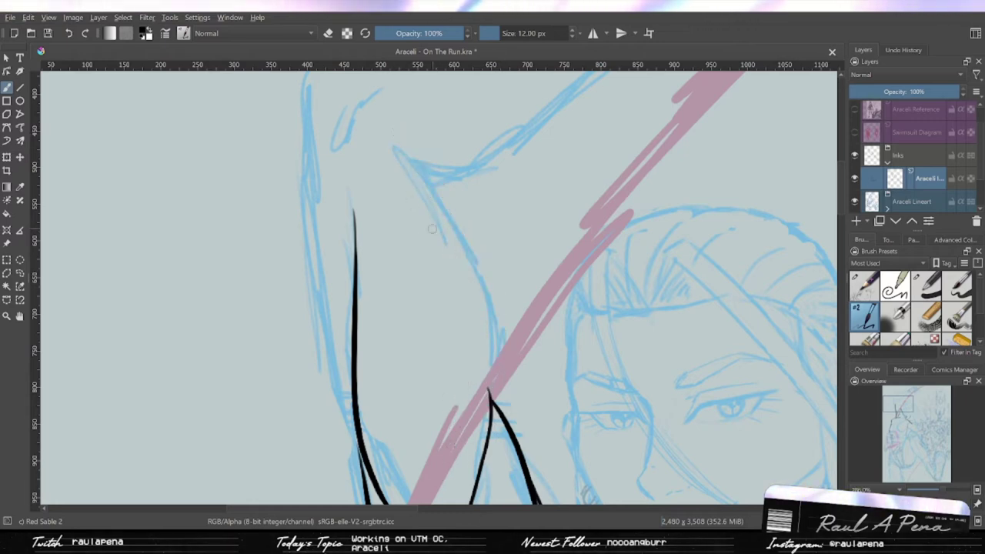
scroll(477, 285, up, 3)
key(ctrl+shift+z)
scroll(477, 285, down, 4)
key(slash)
scroll(477, 284, up, 3)
scroll(477, 285, down, 5)
key(slash)
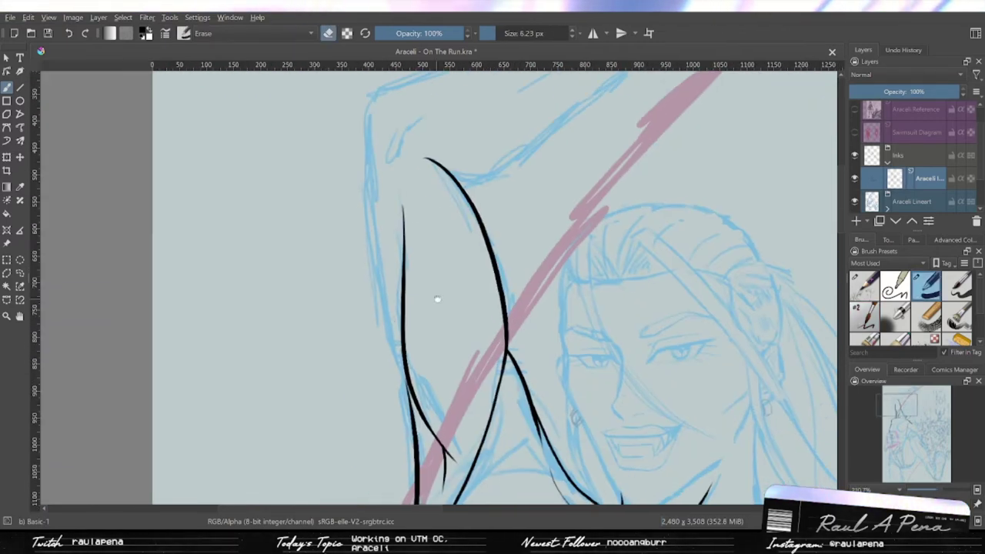
- Ink the outer contour of the raised upper arm from the elbow downward and add the two short creases inside the elbow
drag(369, 183, 423, 494)
scroll(400, 346, up, 4)
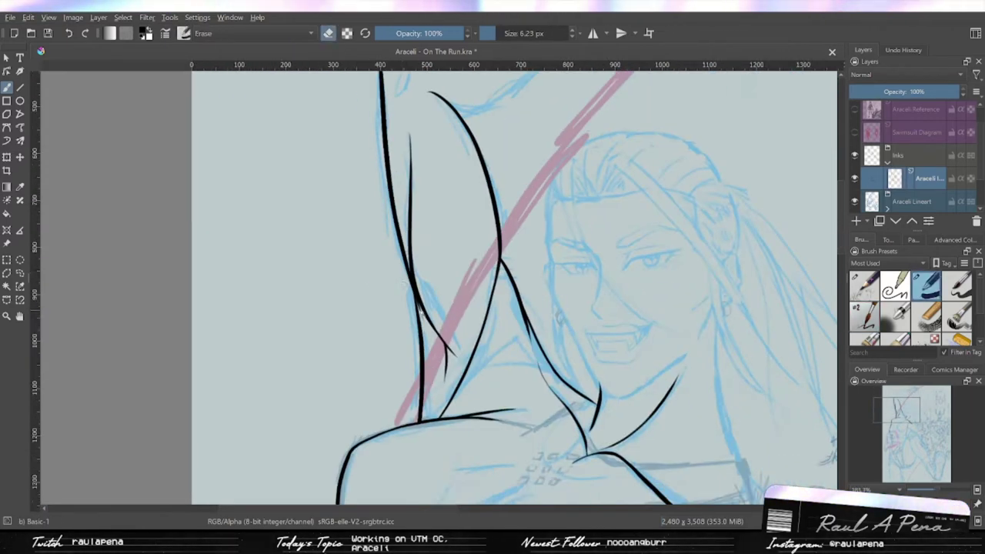
scroll(400, 347, down, 4)
scroll(412, 358, up, 2)
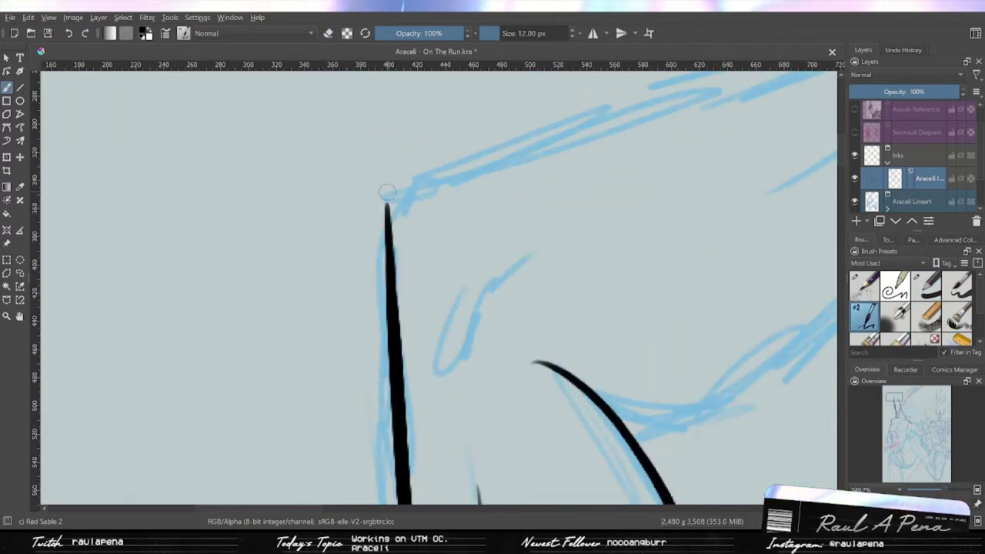
scroll(492, 184, down, 4)
scroll(594, 178, up, 3)
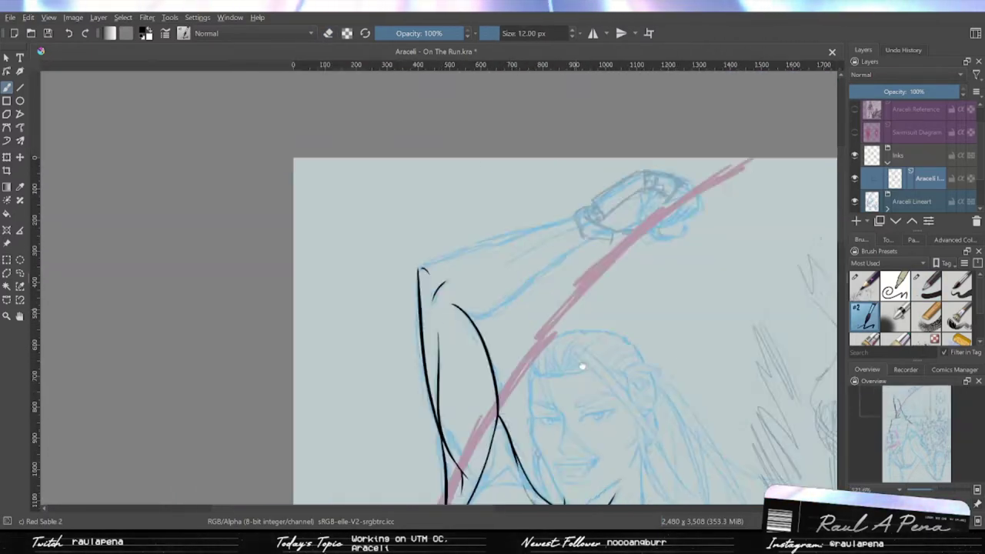
- Ink the forearm's upper contour from the wrist to the elbow and erase its overshoot past the elbow
drag(735, 192, 253, 347)
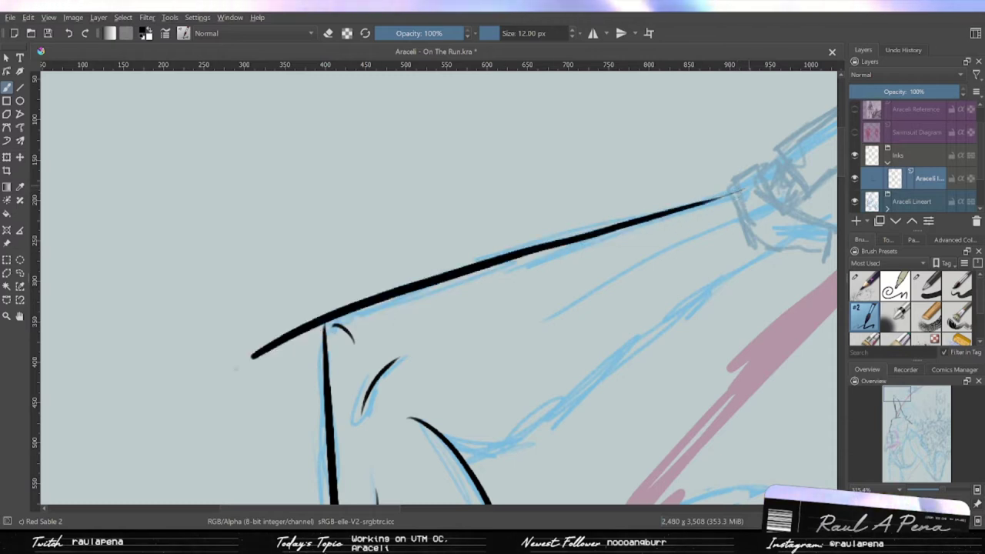
key(ctrl+z)
mouse_move(754, 179)
mouse_down()
mouse_move(165, 396)
mouse_move(129, 394)
mouse_up()
key(e)
click(311, 329)
scroll(305, 359, up, 2)
- Extend the upper arm's outer line at the elbow and trim the excess into a sharp corner with the forearm
key(/)
drag(344, 344, 336, 229)
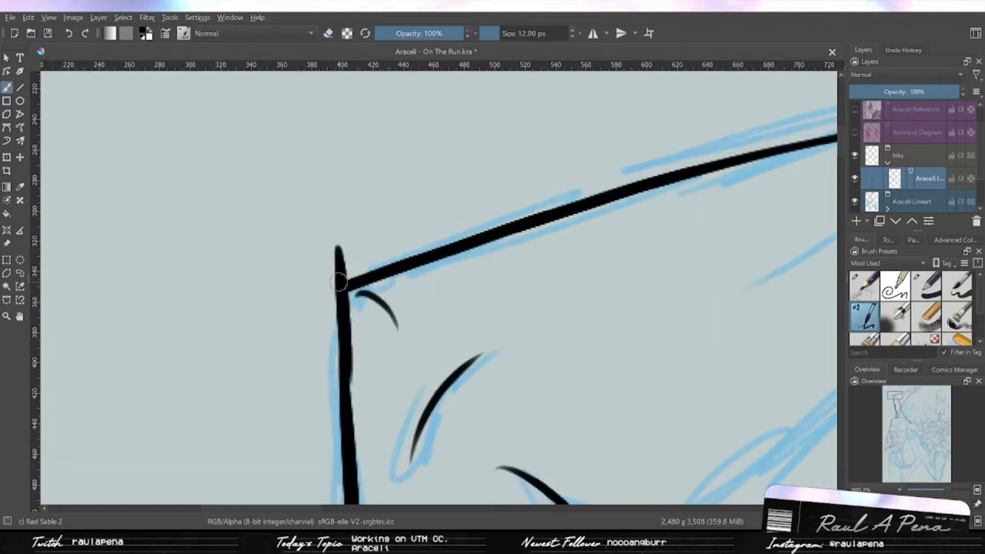
key(/)
drag(336, 285, 346, 231)
scroll(347, 230, down, 3)
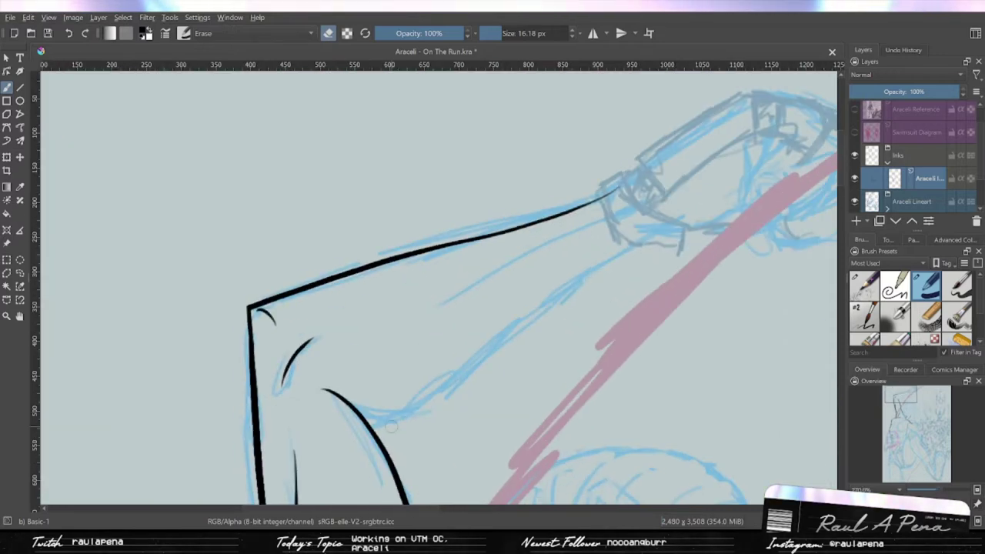
- Ink the forearm's lower contour from the inner elbow to the wrist and erase its overshoot inside the glove cuff
scroll(438, 401, up, 1)
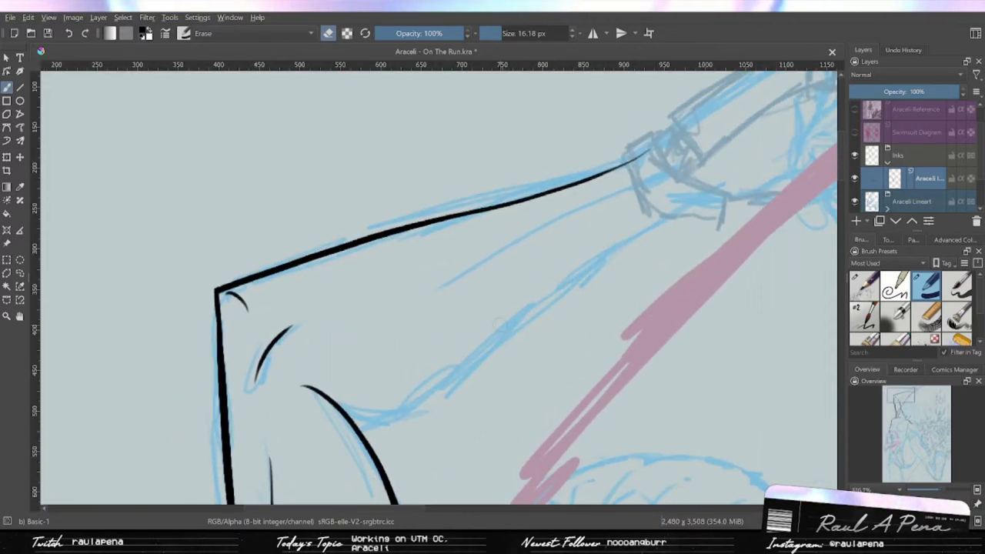
key(/)
drag(727, 197, 540, 308)
drag(342, 415, 696, 209)
key(ctrl+z)
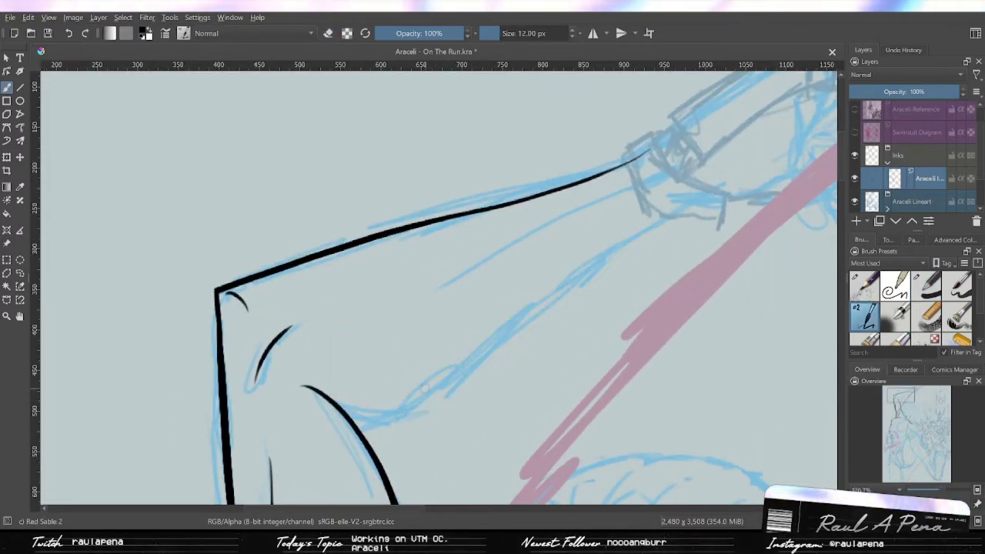
scroll(364, 404, up, 1)
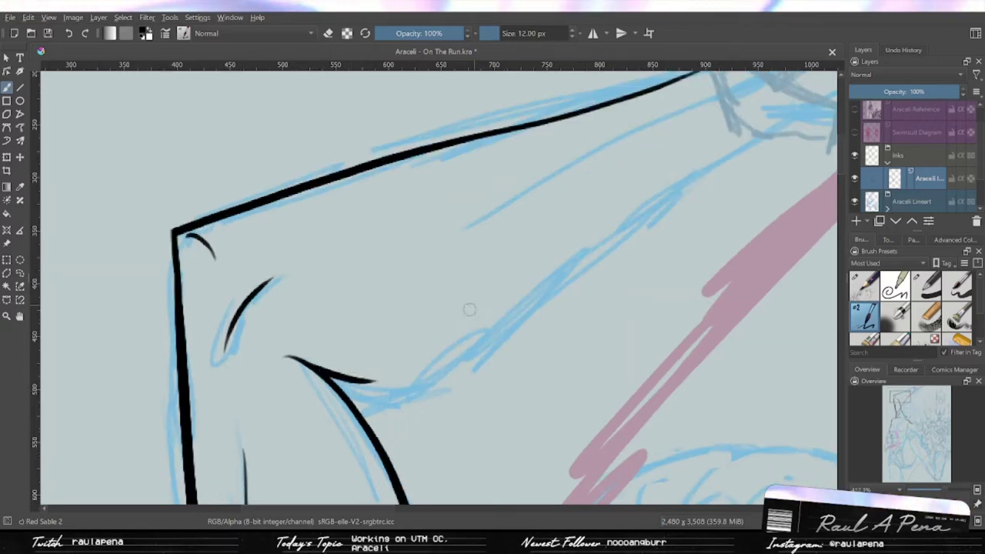
drag(361, 386, 704, 163)
drag(644, 213, 432, 341)
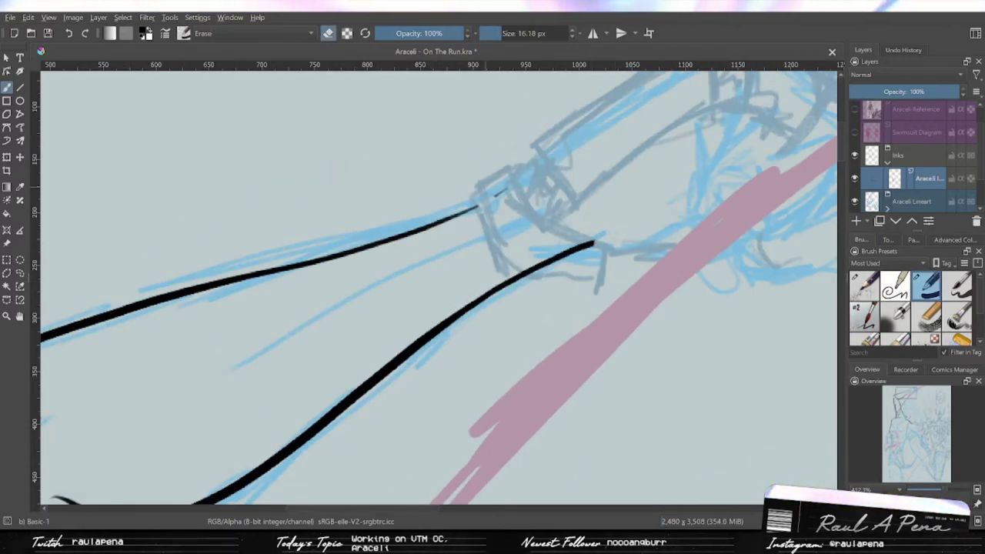
drag(593, 245, 525, 274)
- Ink the glove cuff's wrist-side edge with its projecting tab, and a thin muscle line along the forearm
key(slash)
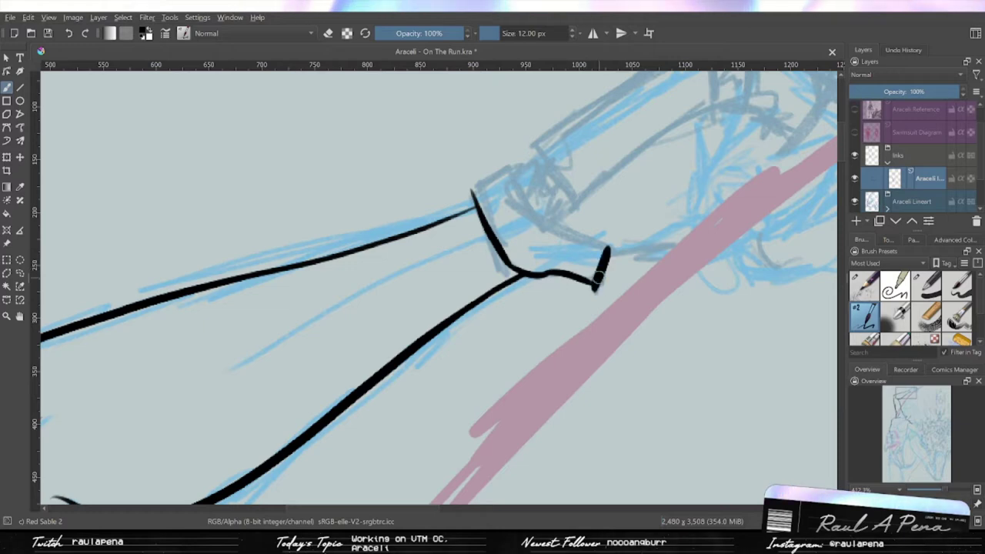
drag(599, 277, 374, 346)
mouse_move(690, 206)
mouse_down()
mouse_move(400, 356)
mouse_move(569, 254)
mouse_move(462, 311)
mouse_up()
key(ctrl+z)
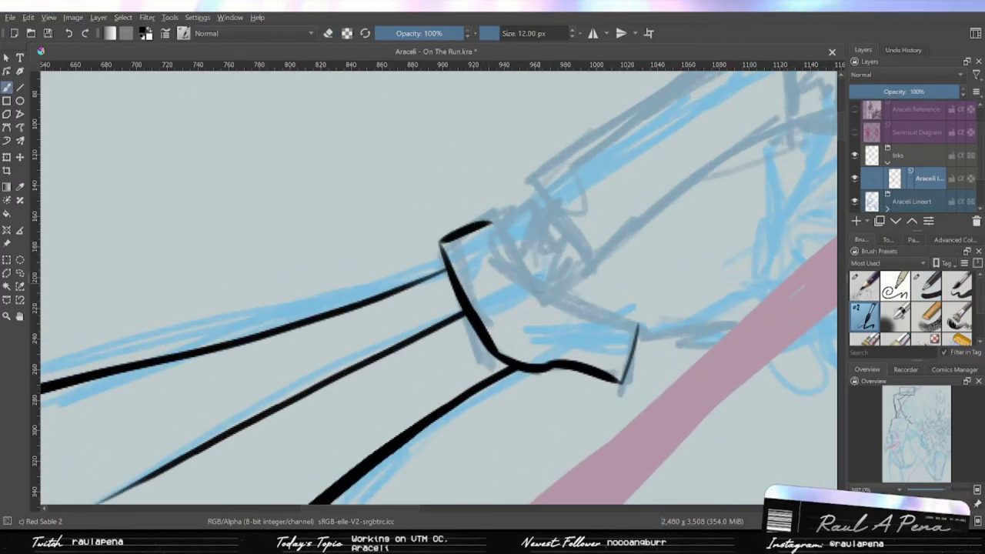
- Ink the cuff's hand-side edge, the tab's dividing line and the short curved band line above the cuff, cleaning the overlaps
scroll(588, 308, down, 5)
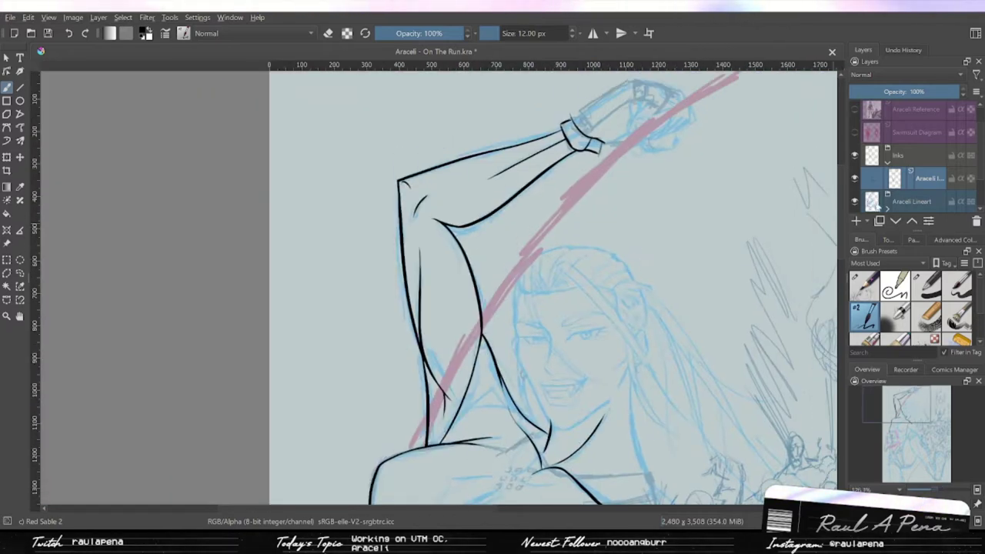
scroll(665, 235, down, 2)
scroll(666, 234, up, 10)
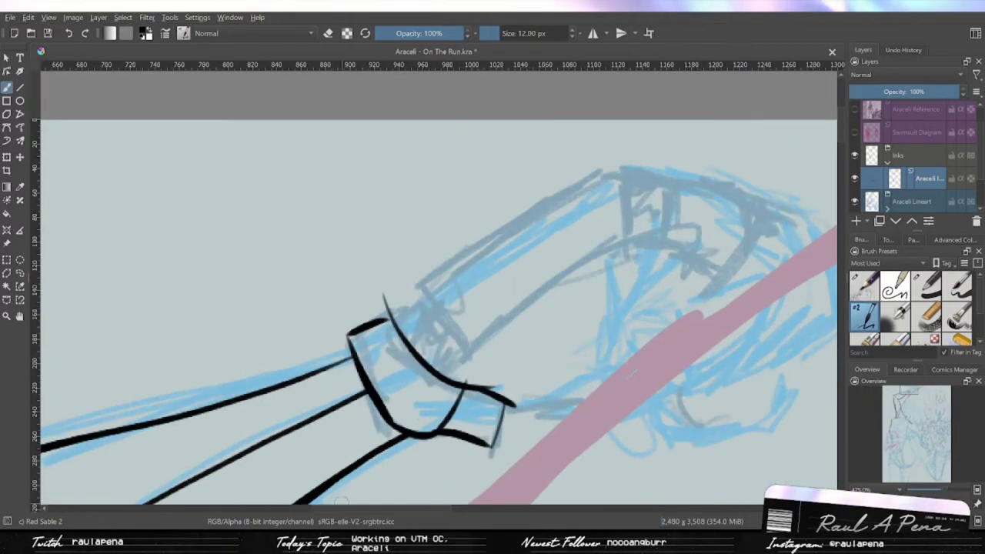
scroll(665, 235, up, 1)
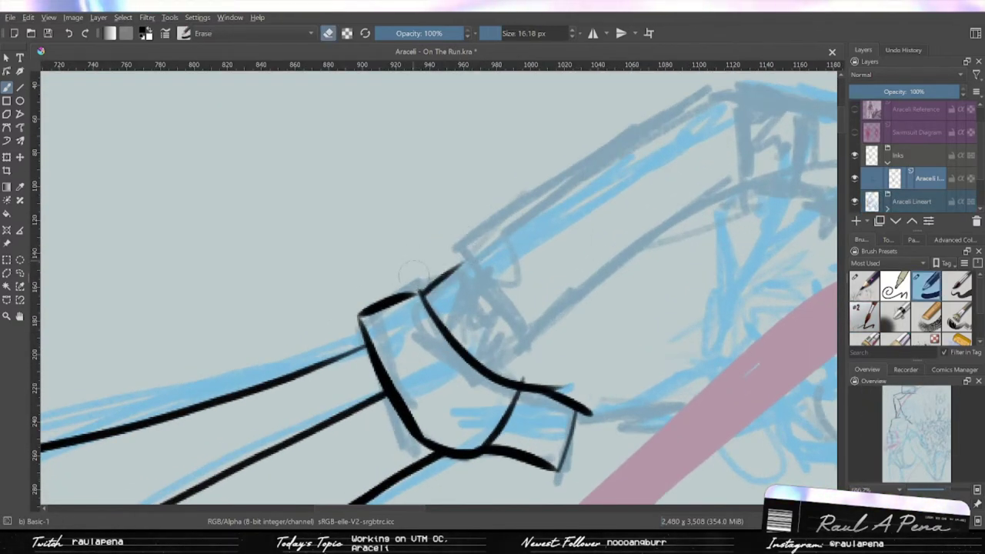
scroll(666, 235, down, 2)
scroll(665, 235, up, 3)
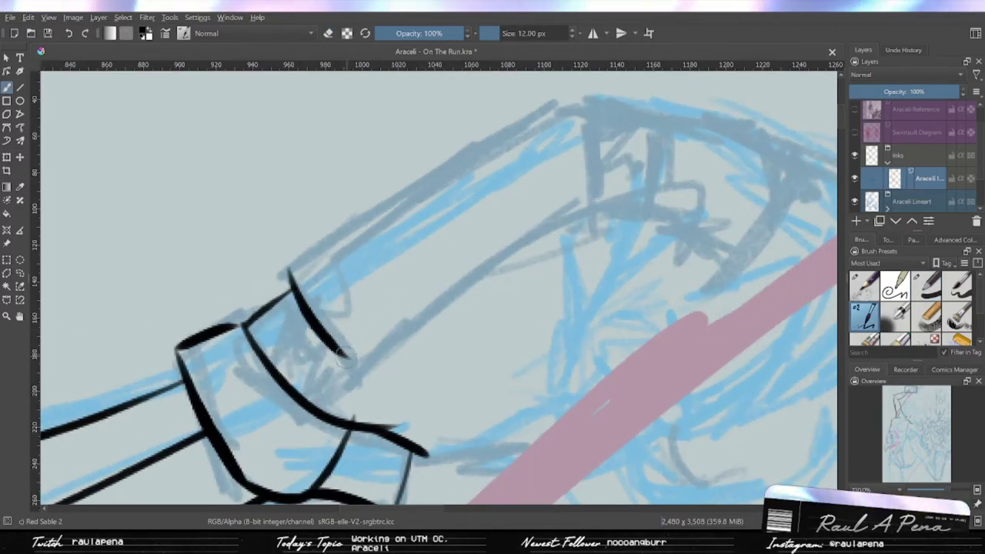
scroll(344, 356, up, 2)
scroll(345, 355, down, 1)
- Ink the curved contour of the palm beyond the glove cuff and hide the pink rope sketch
drag(339, 375, 411, 348)
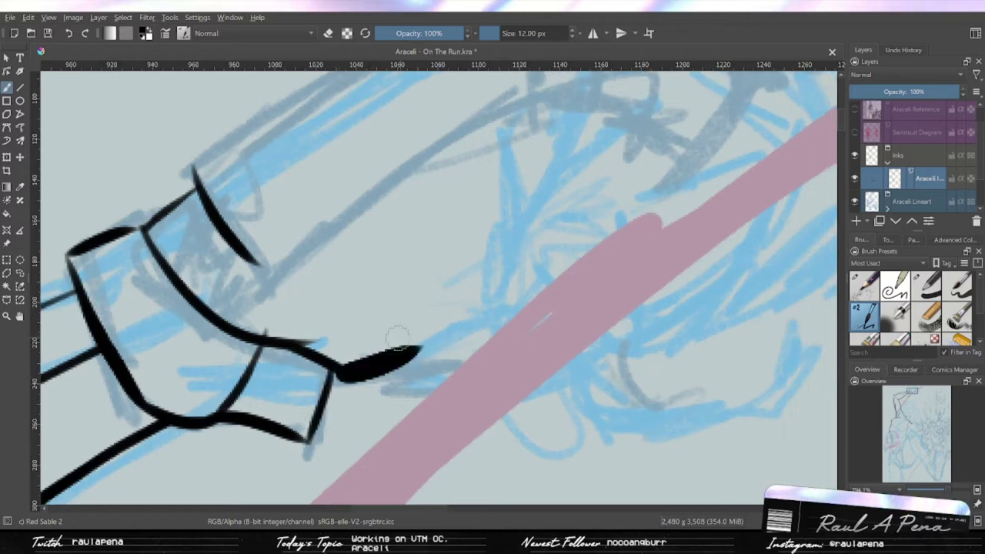
scroll(397, 336, down, 3)
key(ctrl+z)
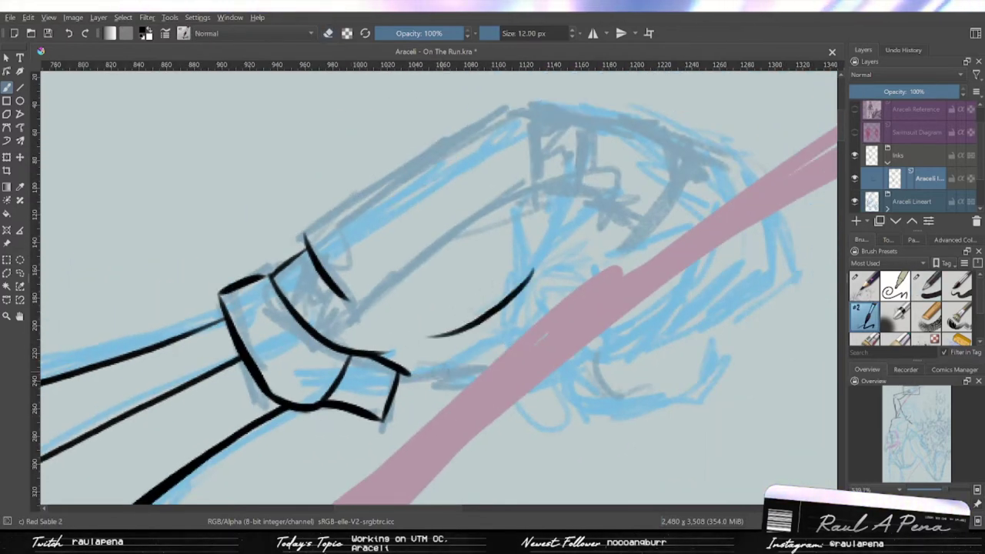
key(ctrl+z)
key(Page_Down)
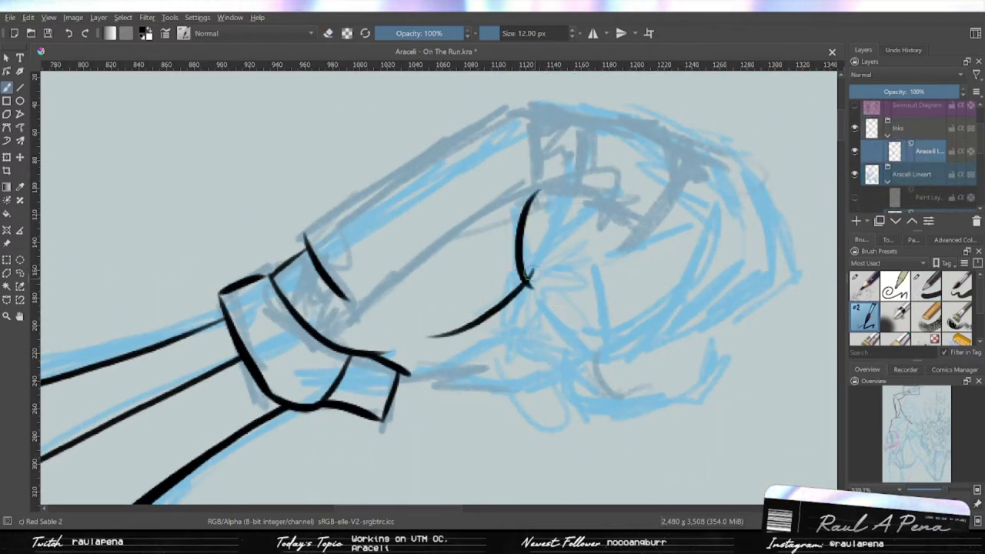
- Ink the thumb's short edge, the fist's long lower contour and the contour along the back of the hand
drag(523, 198, 444, 179)
drag(461, 270, 503, 337)
drag(666, 189, 689, 427)
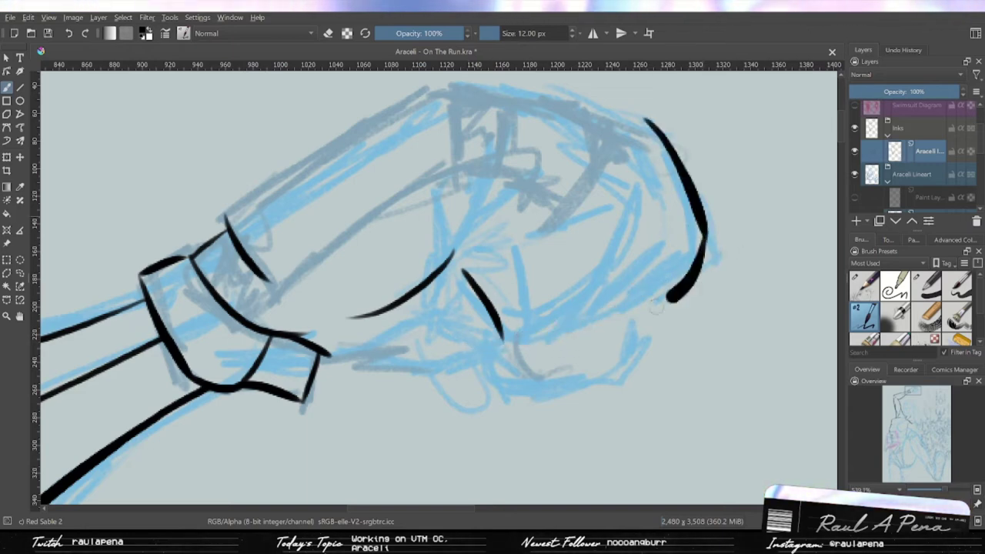
key(ctrl+z)
mouse_move(454, 338)
mouse_down()
mouse_move(639, 253)
mouse_move(604, 331)
mouse_up()
drag(408, 164, 219, 285)
scroll(769, 400, down, 2)
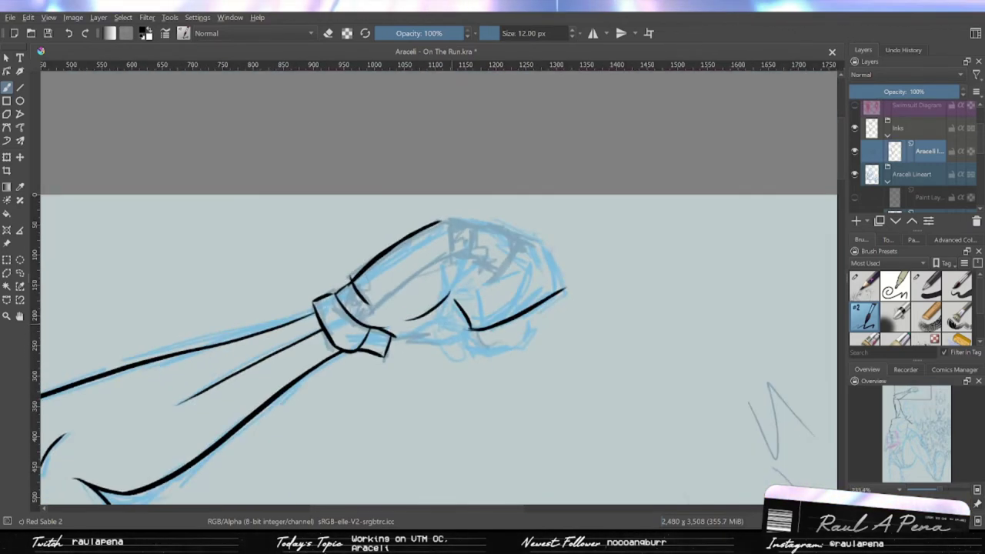
- Bring the blue lineart to full strength and select the body sketch layer inside the Araceli Lineart group
key(Page_Down)
key(Page_Down)
key(Page_Down)
key(Page_Up)
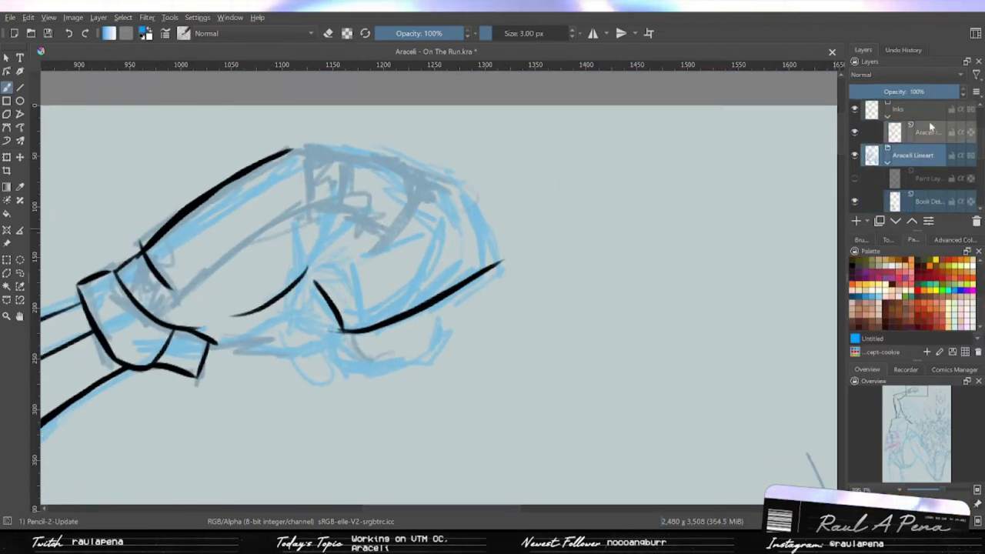
key(/)
key(Page_Down)
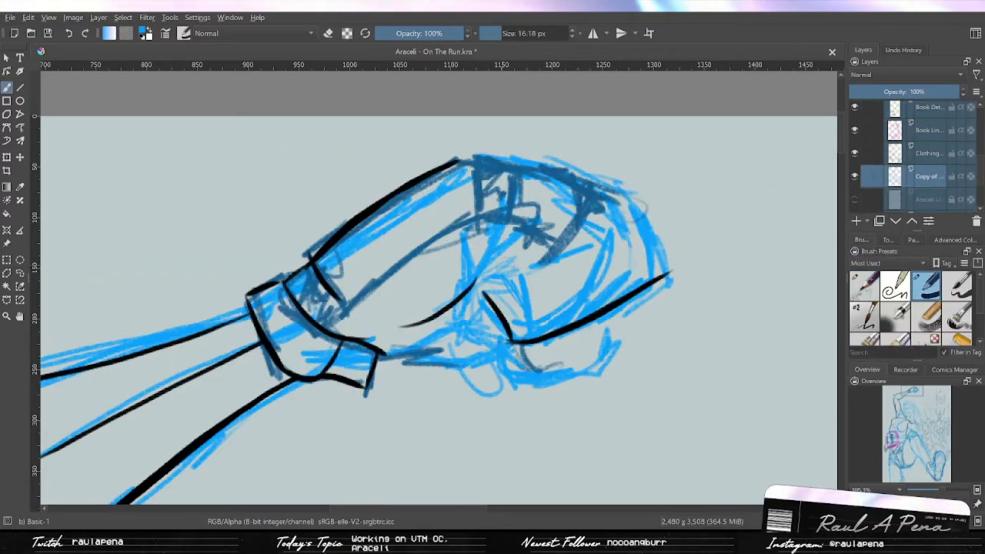
- Erase the messy blue strokes around the fist on the sketch layer and redraw the palm and finger guide lines
key(Page_Up)
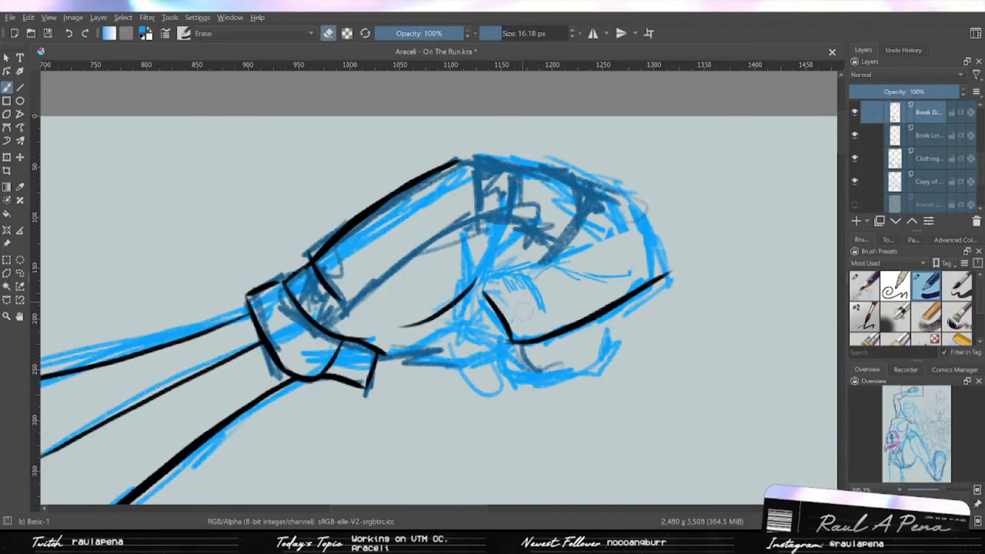
key(Page_Down)
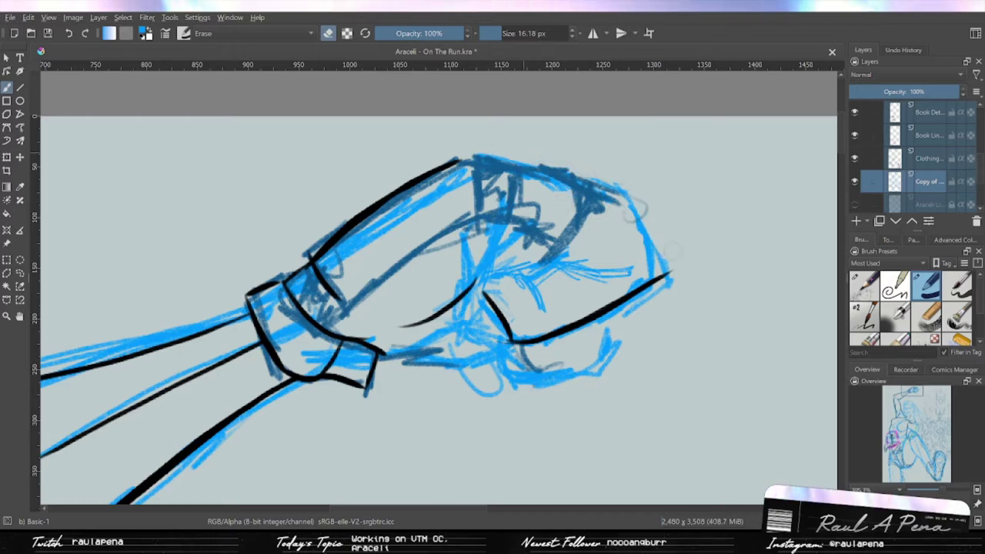
scroll(438, 307, down, 2)
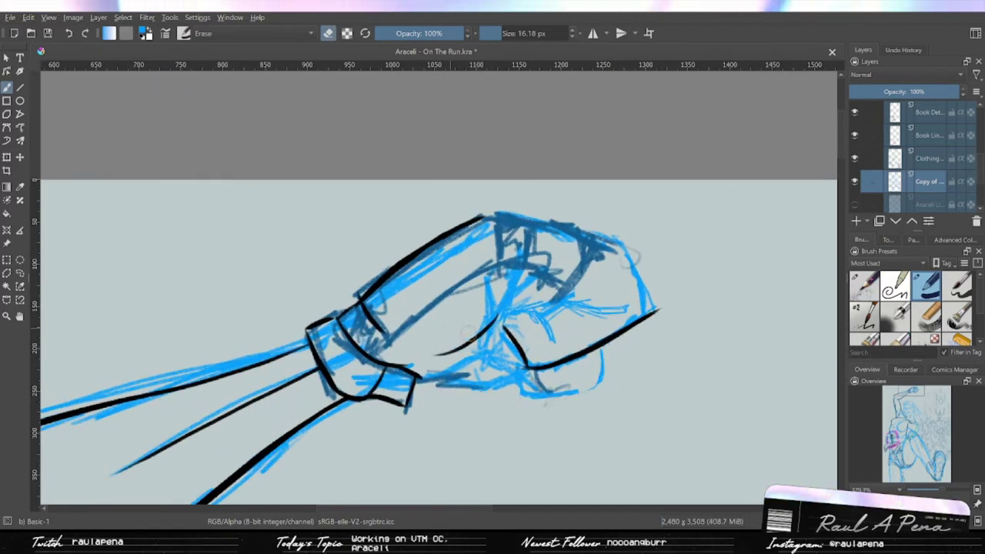
key(slash)
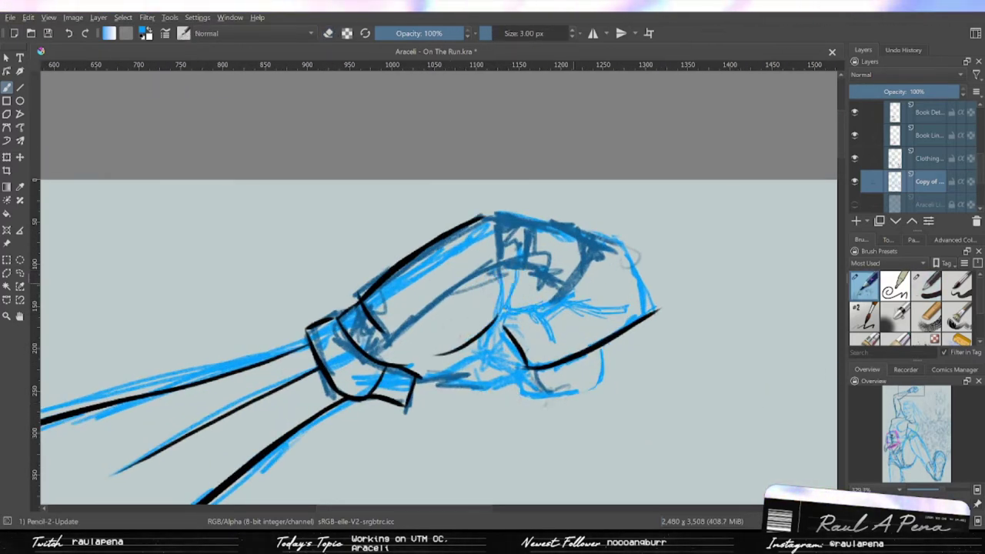
scroll(916, 154, up, 3)
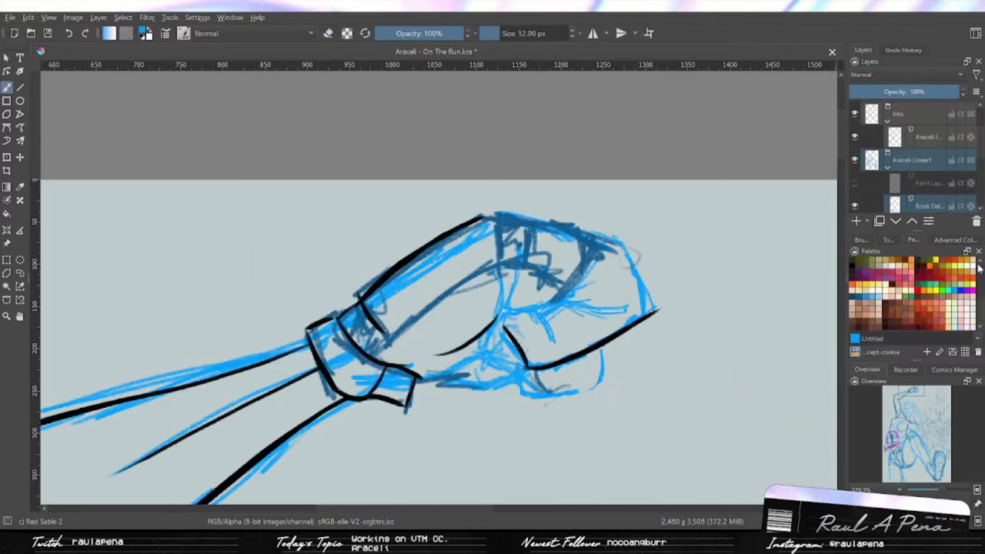
- Fade the Araceli Lineart group and ink the palm creases and the curved finger edge on the Araceli inks layer
click(912, 160)
click(927, 137)
scroll(520, 223, up, 3)
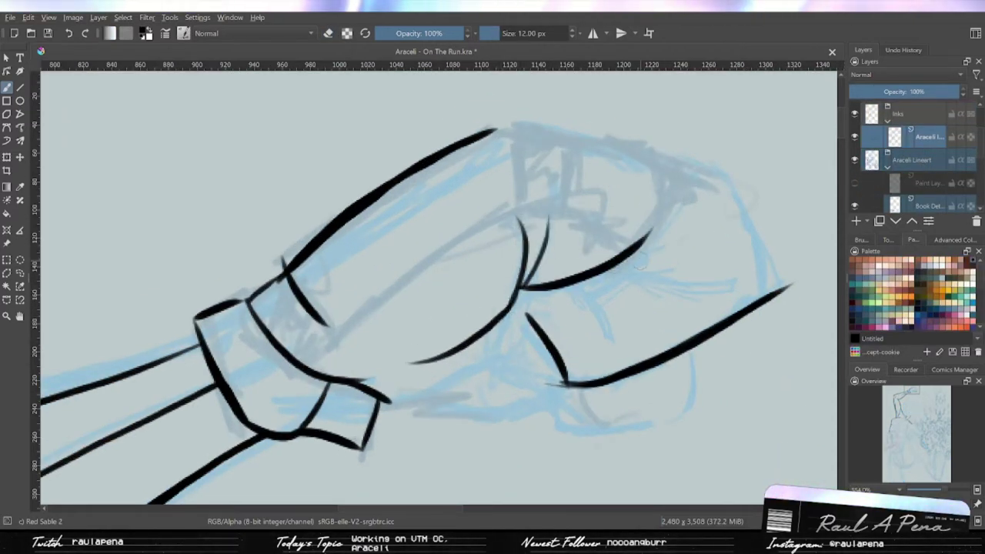
- Ink the folds branching off the finger edge, join the thumb to the palm and add the thumb's rounded inner curve
drag(618, 268, 713, 277)
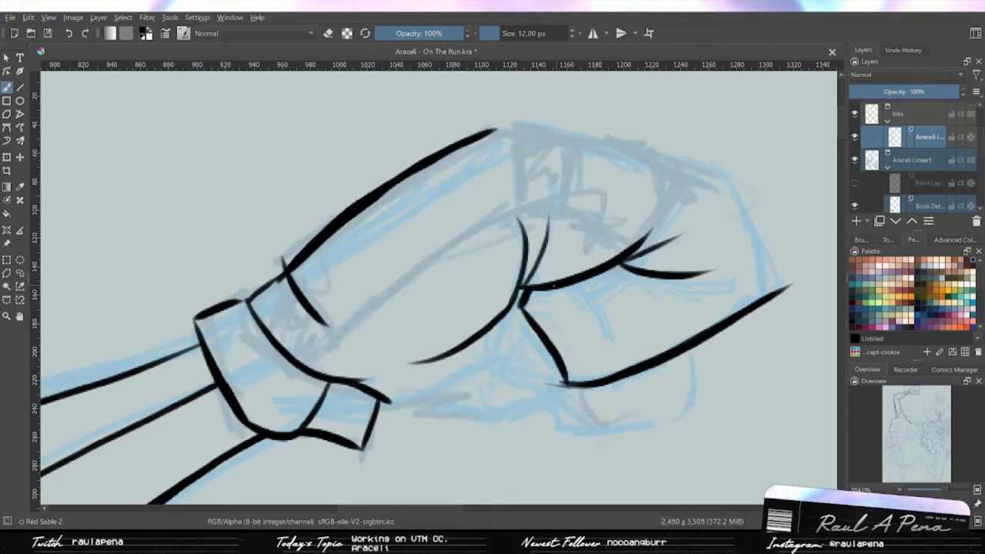
scroll(439, 285, down, 3)
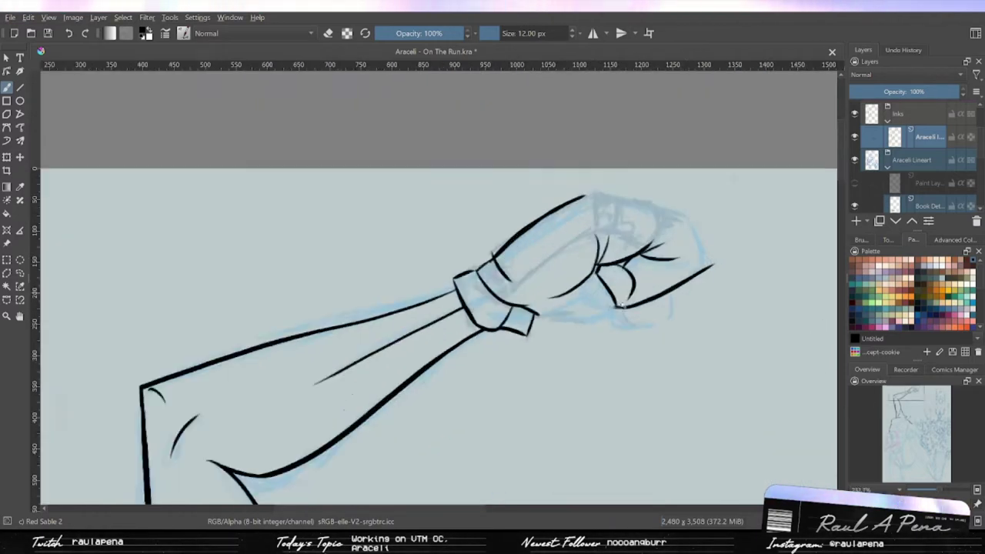
scroll(438, 284, up, 2)
scroll(915, 154, down, 1)
- Show the pink rope sketch, add a paint layer above the inks and draw two black lines along the rope through the hand
click(854, 158)
click(855, 220)
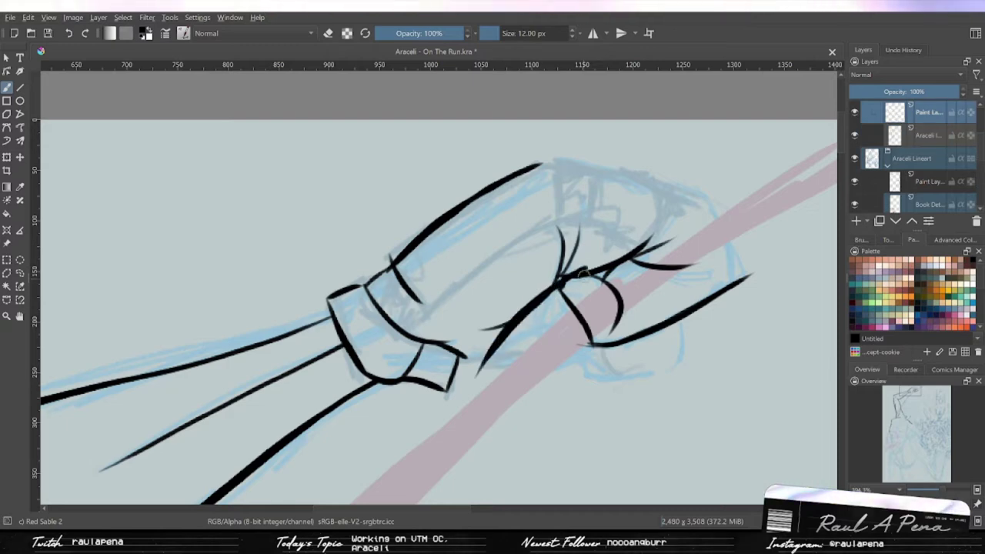
drag(307, 434, 754, 122)
drag(361, 432, 800, 119)
- Ink the small folds beside the thumb on the Araceli inks layer and hide the layer with the black rope lines
click(923, 135)
scroll(531, 332, up, 3)
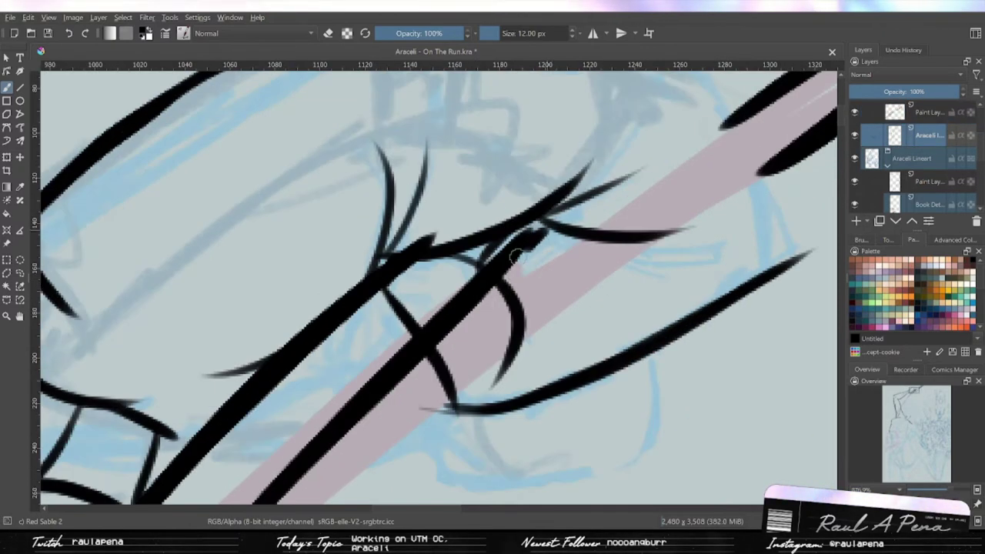
click(854, 112)
scroll(498, 245, down, 2)
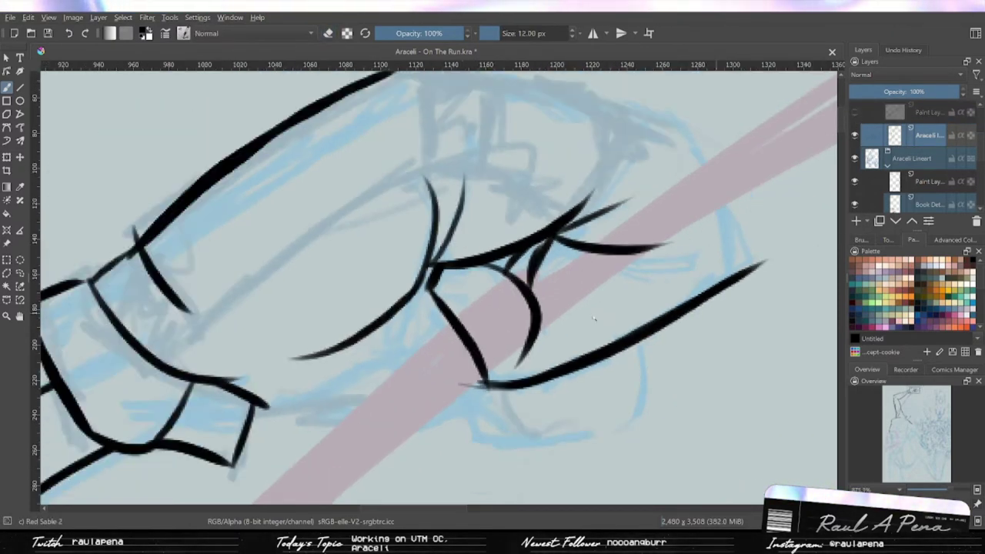
- Ink the fist's far outer edge, the glove's knuckle-side edge and the diagonal line across the back of the glove
key(/)
drag(668, 181, 708, 371)
drag(420, 124, 425, 223)
drag(209, 366, 355, 261)
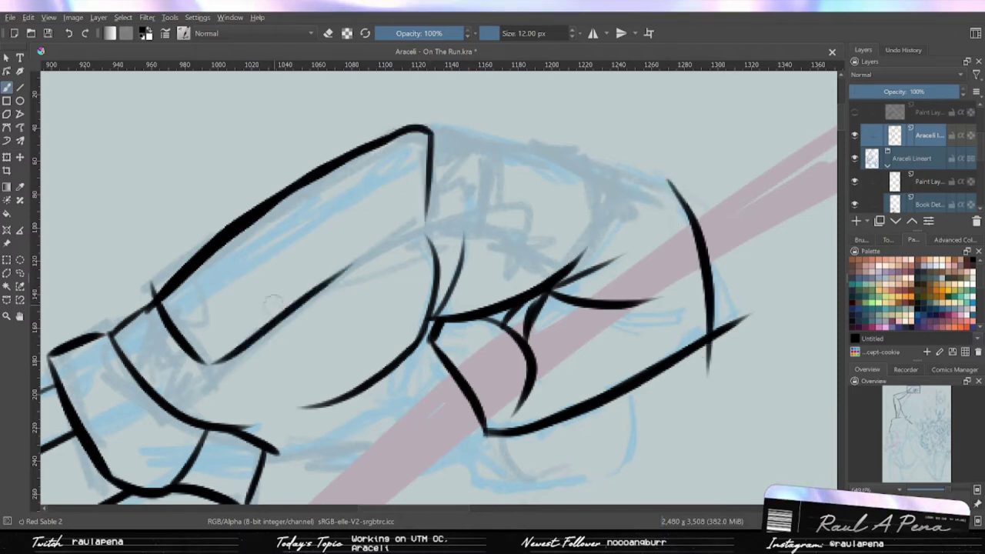
- Replace the diagonal line on the back of the glove with one long arc from the cuff to the finger fold
key(ctrl+z)
drag(167, 400, 570, 254)
key(ctrl+z)
drag(193, 388, 565, 252)
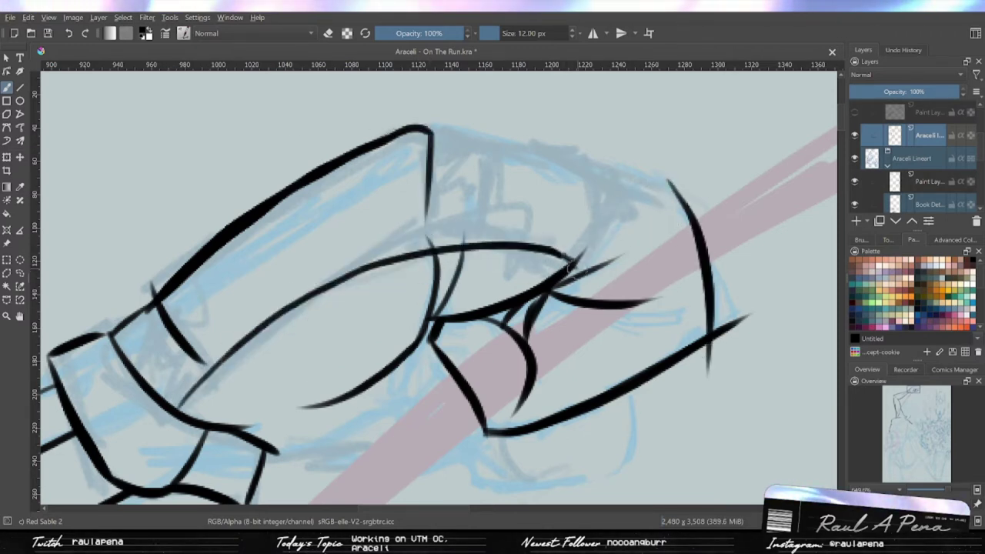
- Ink the fist's top contour and the curved knuckle line down to the finger fold, trimming the overshooting ends
drag(632, 165, 558, 298)
drag(393, 164, 669, 225)
key(/)
drag(681, 225, 670, 199)
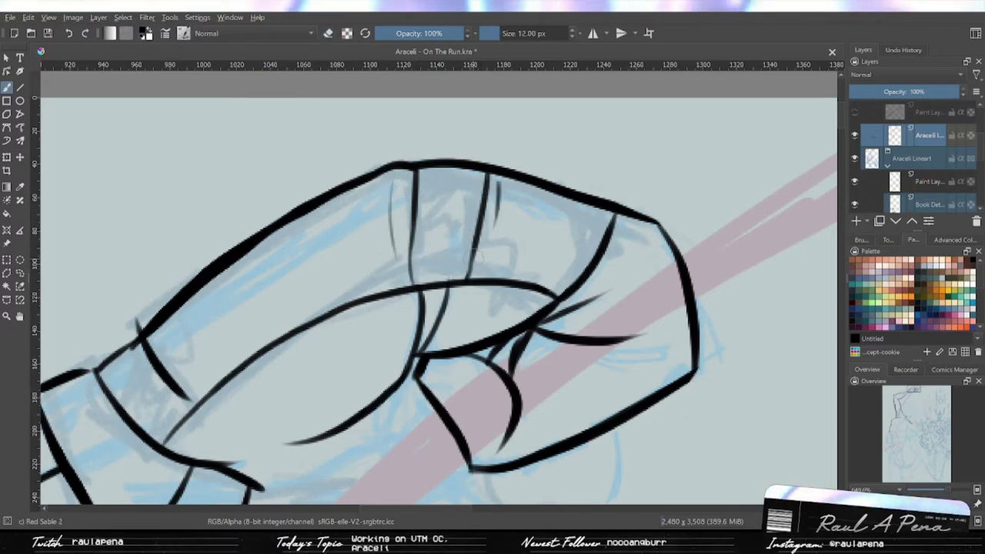
- Thicken the short outline joining the glove cuff to the back of the hand
drag(478, 258, 389, 339)
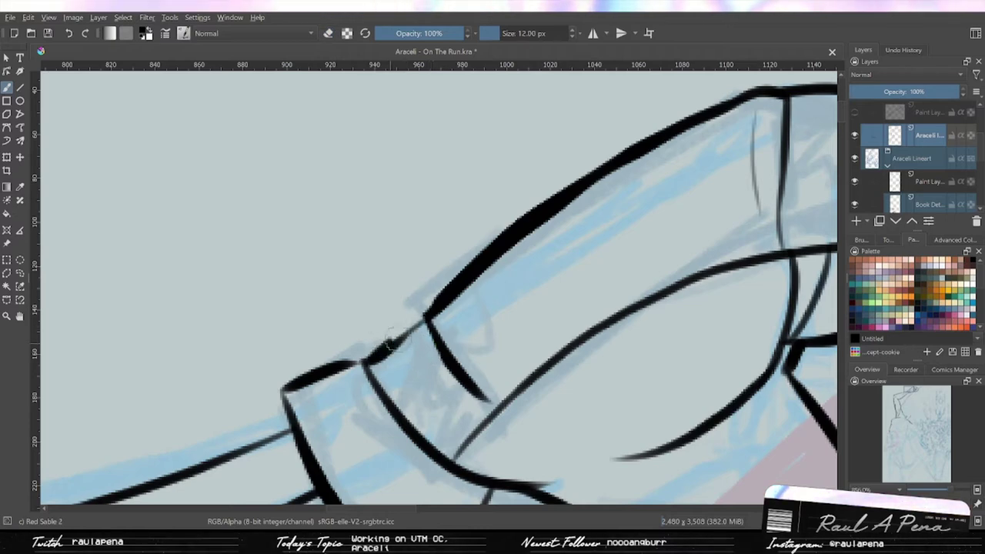
key(2)
scroll(461, 231, up, 3)
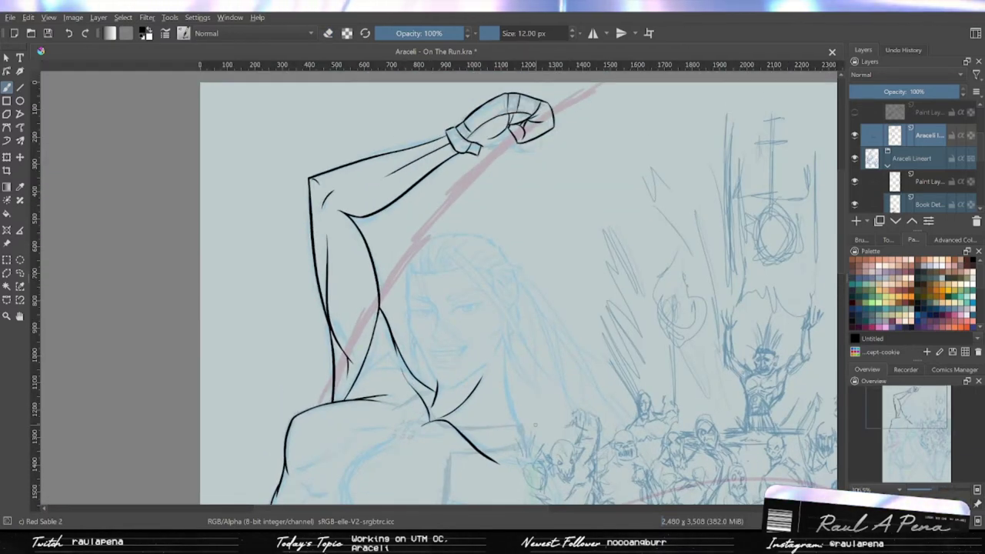
scroll(535, 424, up, 3)
drag(477, 192, 454, 317)
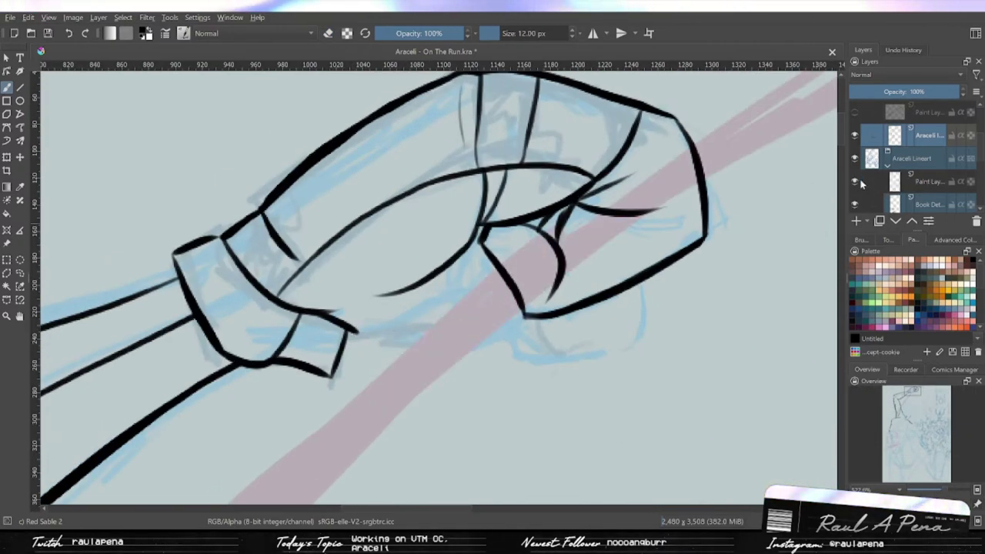
- Hide the pink rope sketch layer and ink the heel of the palm and the outline of the lowest curled finger
key(ctrl+h)
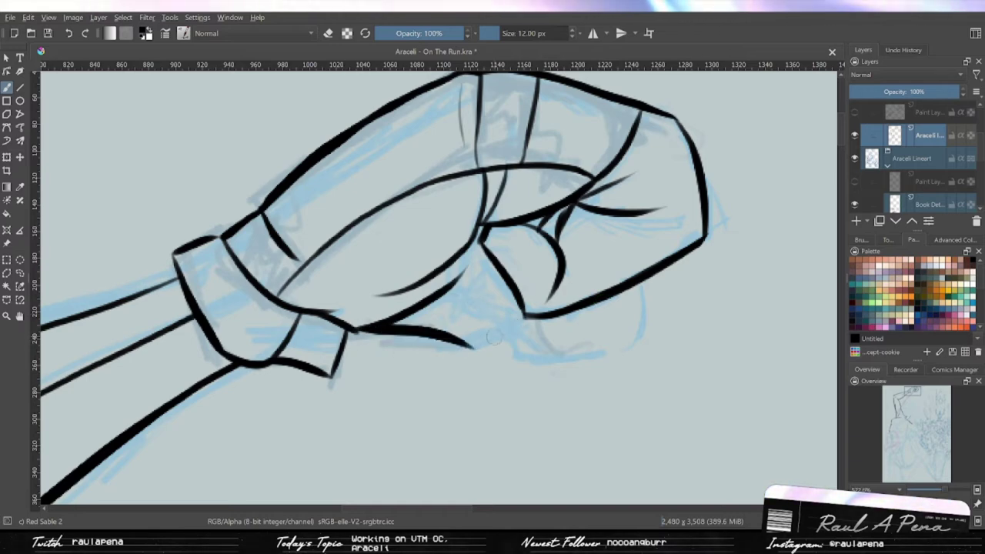
drag(583, 348, 645, 332)
drag(648, 281, 639, 340)
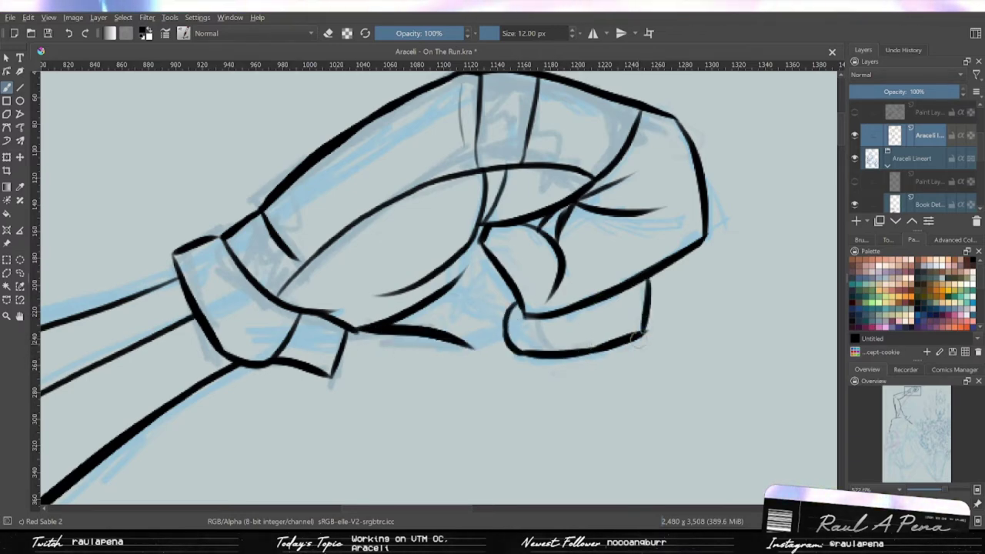
- Join the palm's lower edge to the lowest finger with a thicker line and add the fingernail curve and a palm crease
scroll(438, 285, down, 2)
scroll(439, 284, up, 3)
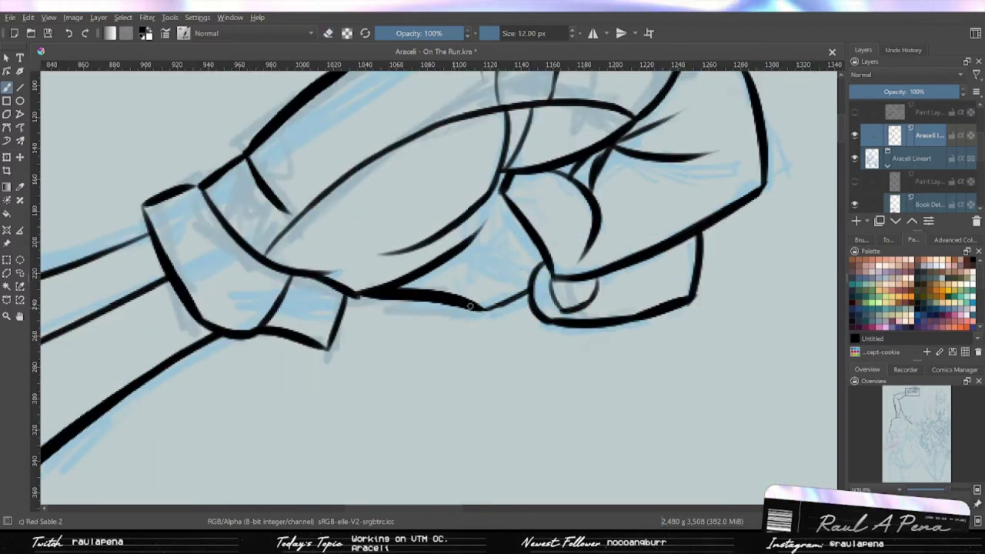
drag(477, 304, 531, 296)
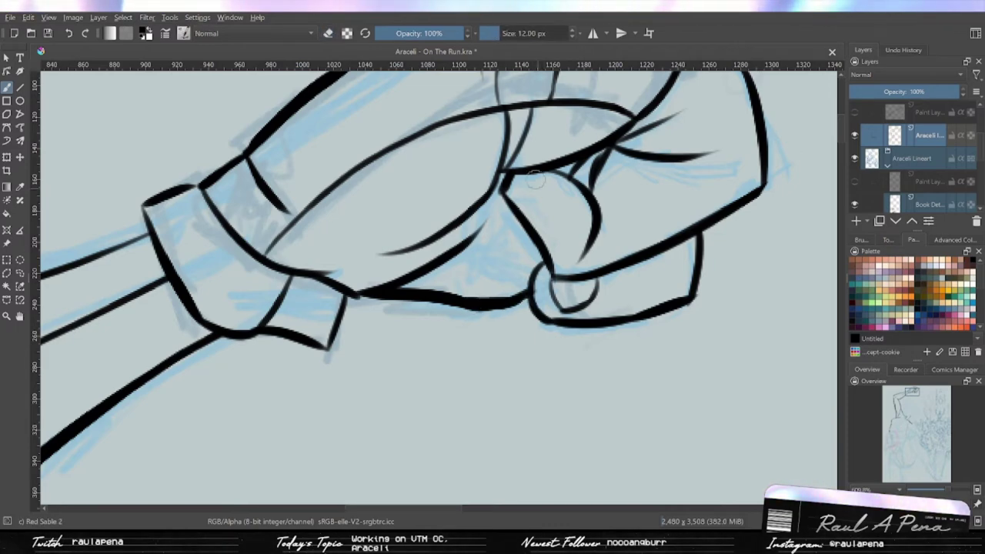
key(e)
scroll(534, 179, up, 4)
key(e)
scroll(539, 275, down, 4)
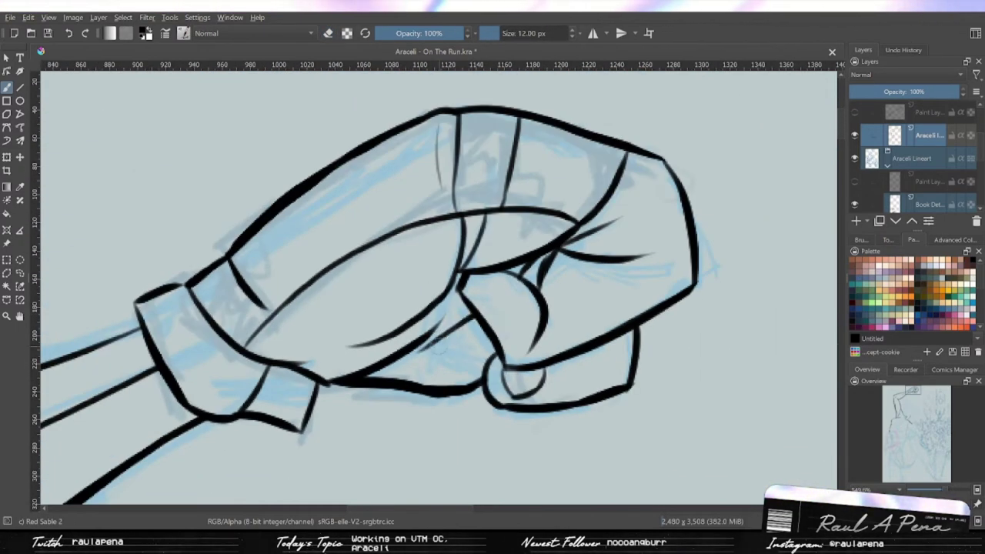
- Ink small creases in the palm and beside the thumb, and outline the thumbnail
scroll(569, 268, up, 2)
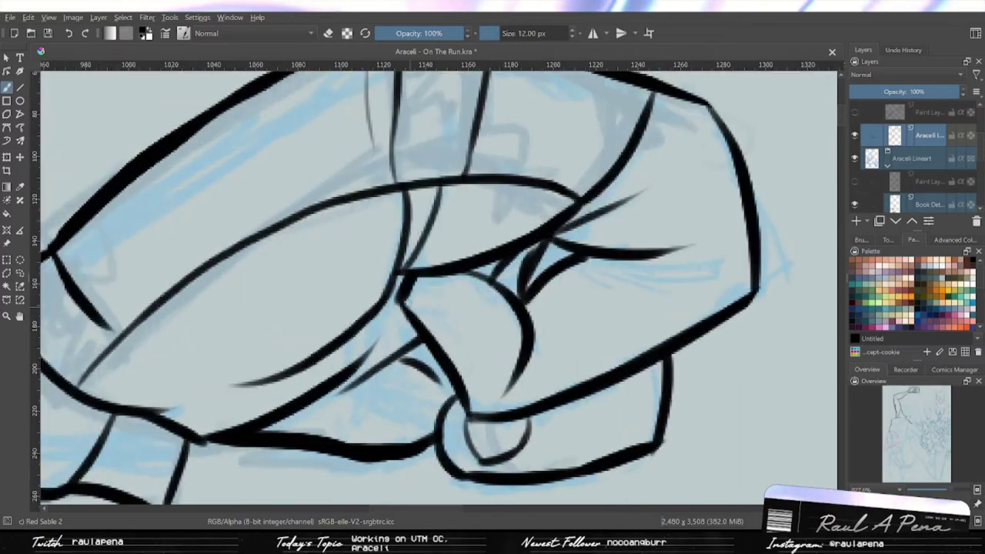
scroll(461, 367, down, 4)
scroll(492, 339, up, 5)
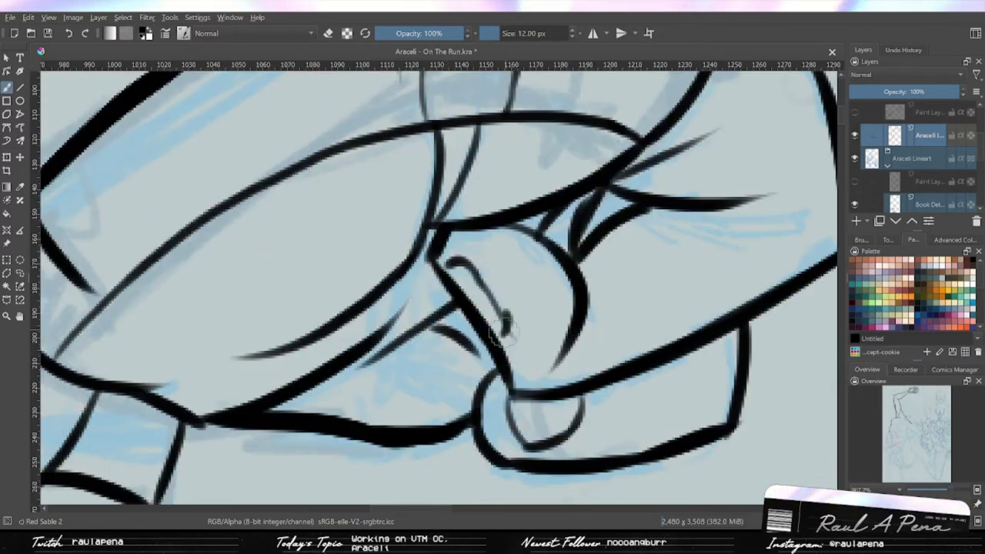
key(e)
scroll(520, 312, down, 4)
scroll(466, 367, up, 4)
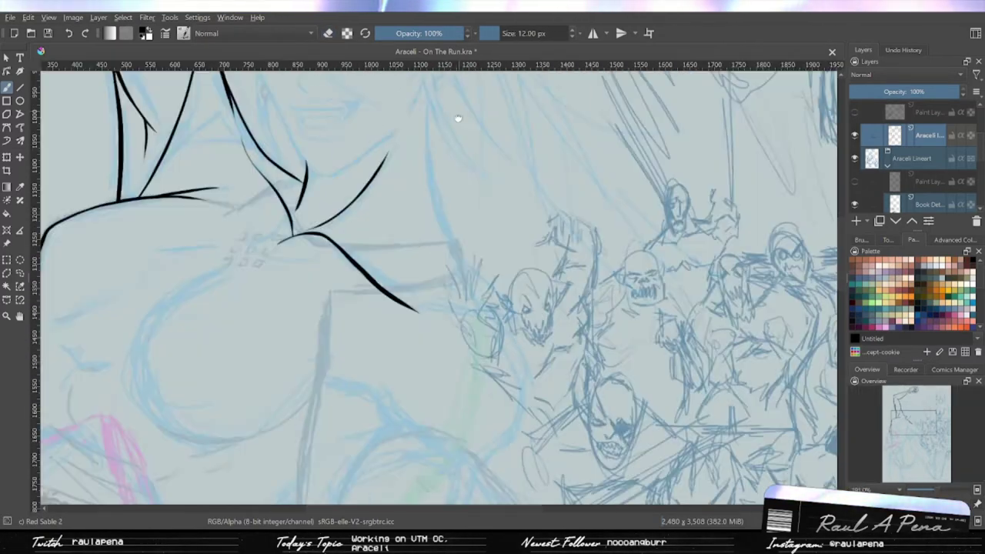
- Ink an inner outline following the front finger's lower, top and outer edges, and slim it with the eraser
mouse_move(539, 356)
mouse_down()
mouse_move(562, 363)
mouse_move(671, 281)
mouse_up()
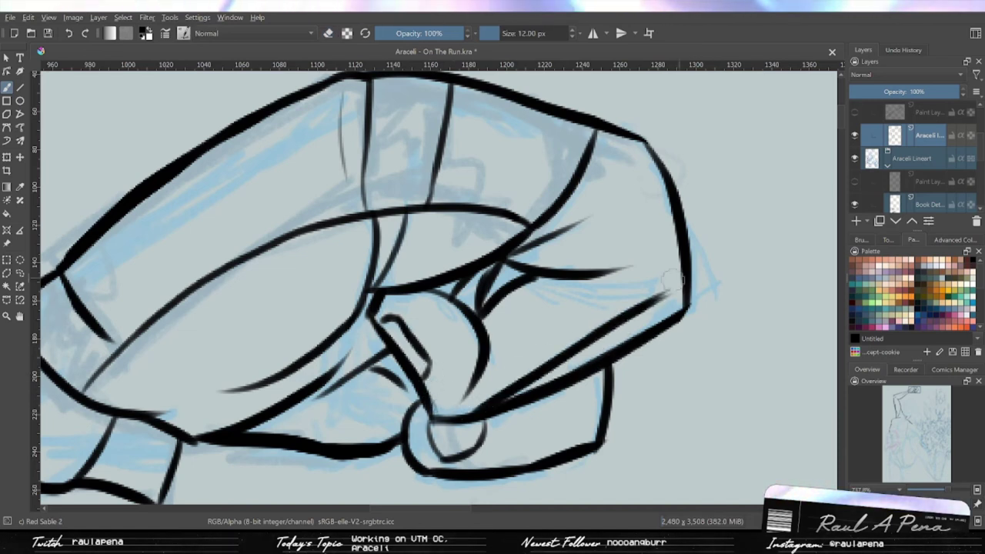
drag(499, 116, 624, 154)
drag(625, 151, 650, 297)
key(e)
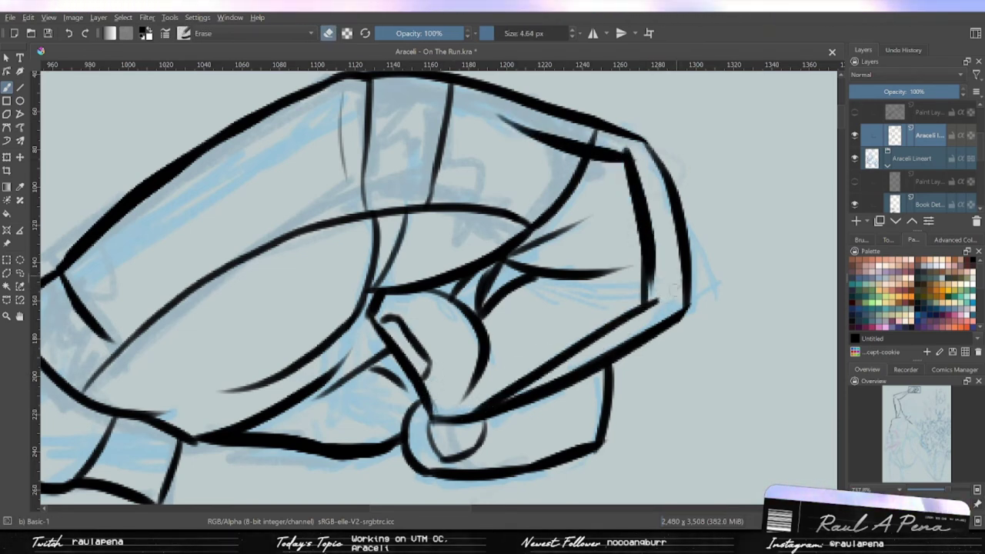
scroll(651, 281, up, 2)
key(e)
scroll(582, 260, up, 2)
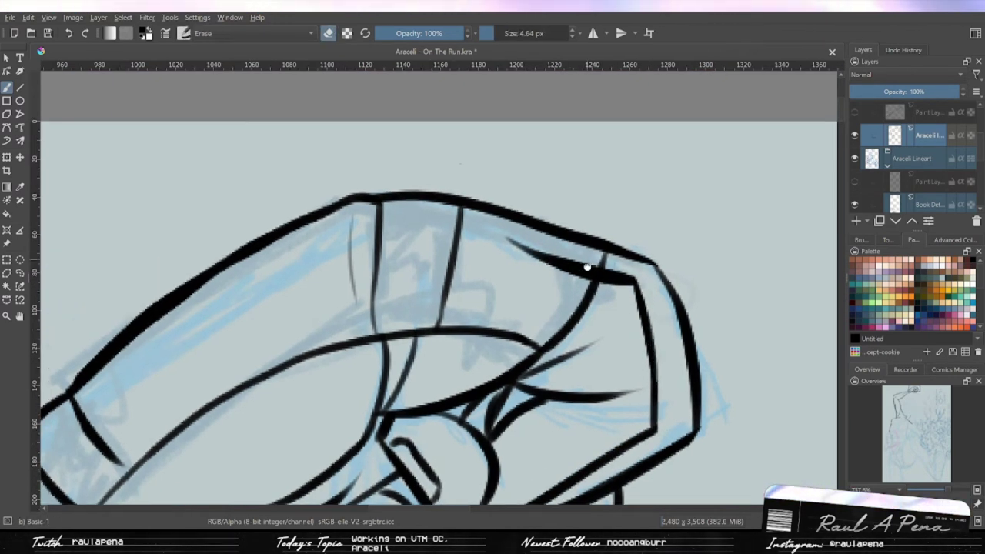
- Thin the front finger's lower edge with the eraser and add small creases beside the thumb and at the finger's corner
scroll(582, 259, down, 5)
scroll(583, 259, up, 6)
key(e)
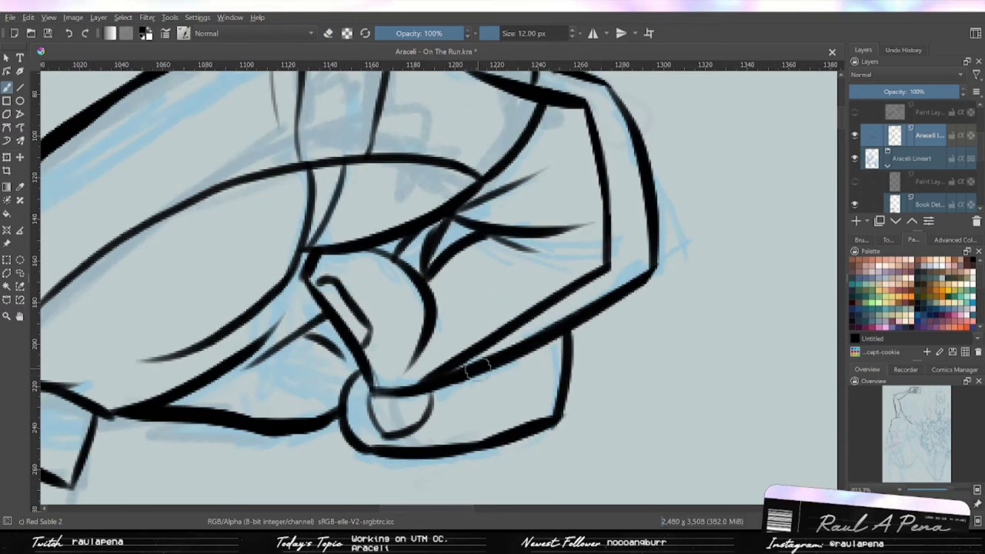
key(e)
drag(435, 382, 531, 344)
drag(442, 381, 544, 327)
key(e)
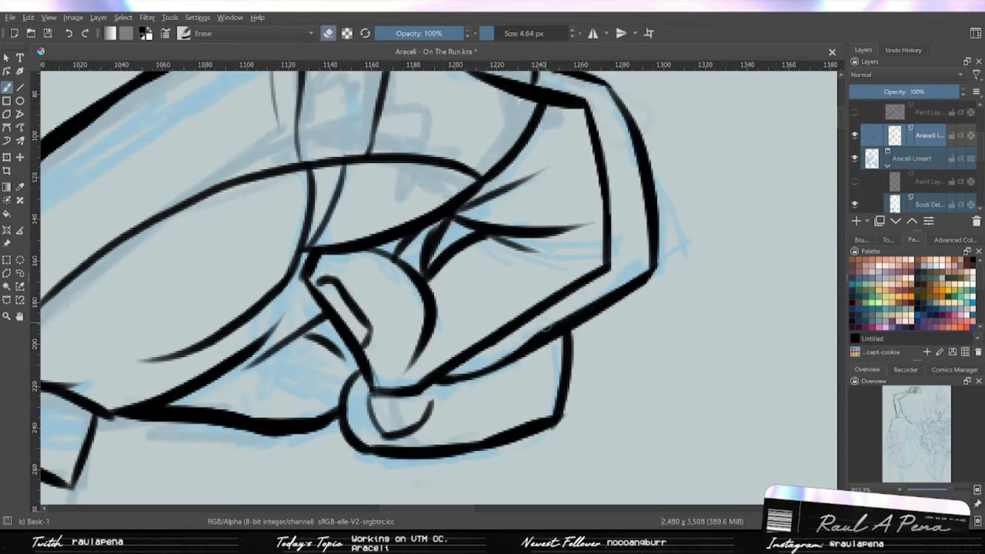
scroll(634, 260, down, 3)
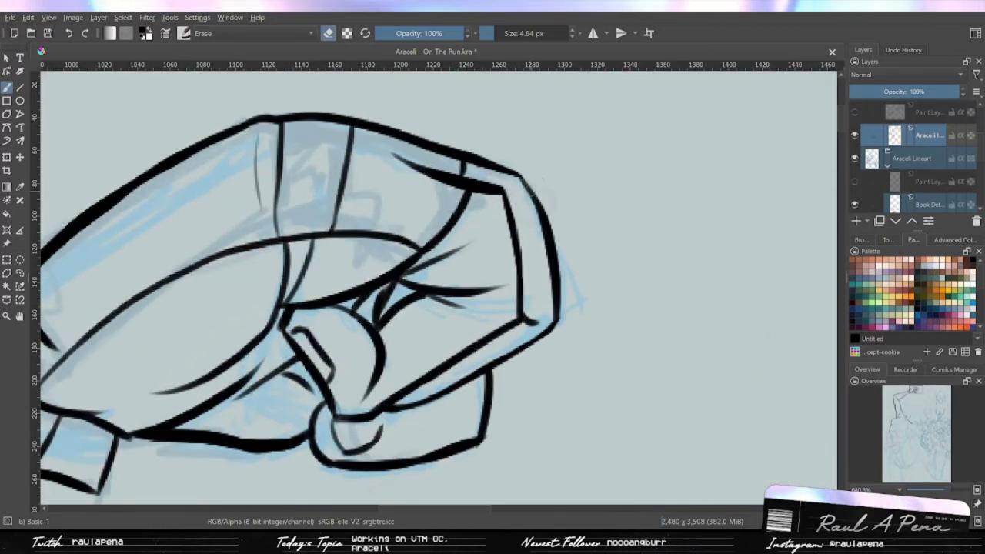
- Thin the front finger's outer edge and ink the outer contour of the finger behind it
key(e)
drag(517, 173, 541, 301)
scroll(523, 166, down, 2)
key(e)
drag(544, 146, 587, 234)
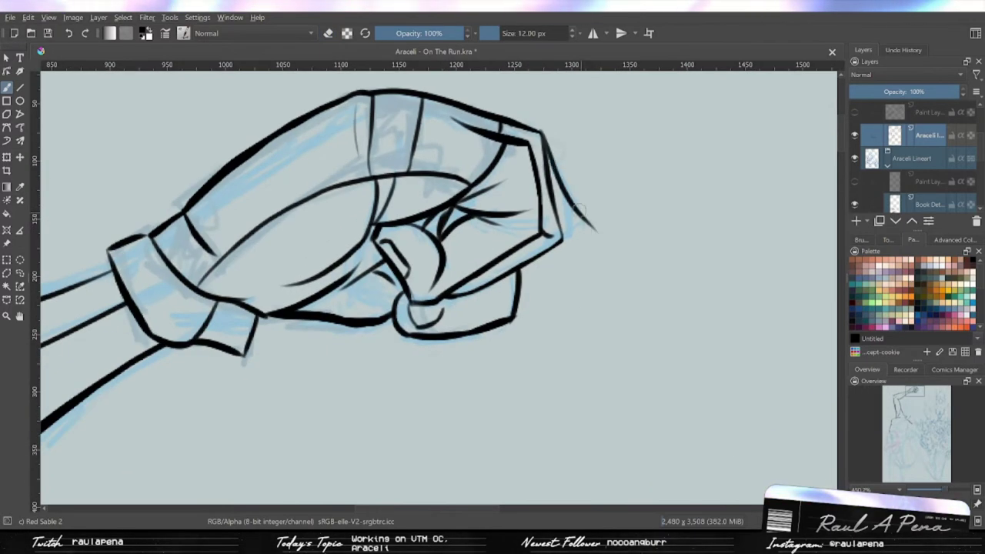
- Close the lower edge of the finger behind, erase its stray ends and add a crease at its joint
scroll(548, 283, up, 2)
drag(577, 286, 605, 300)
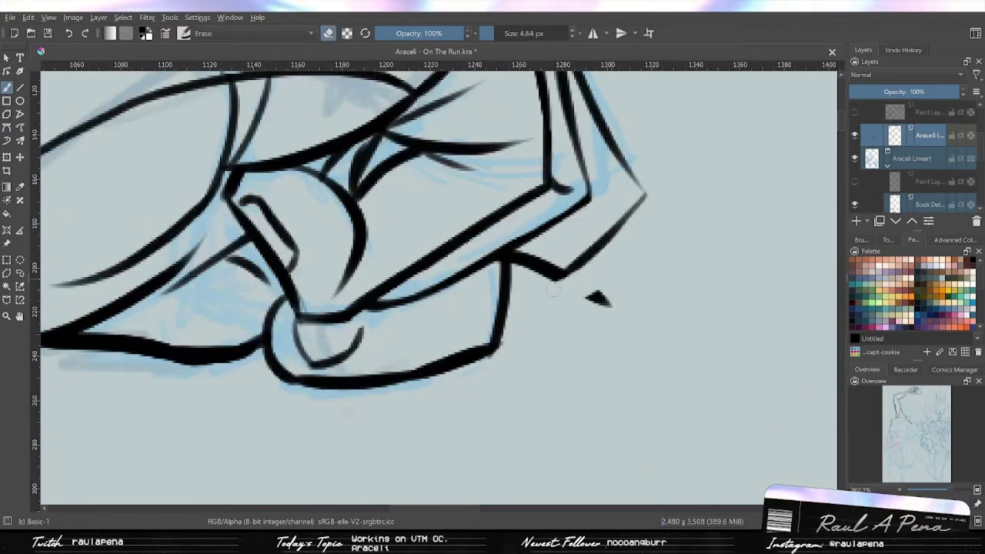
scroll(539, 292, up, 1)
scroll(504, 327, down, 1)
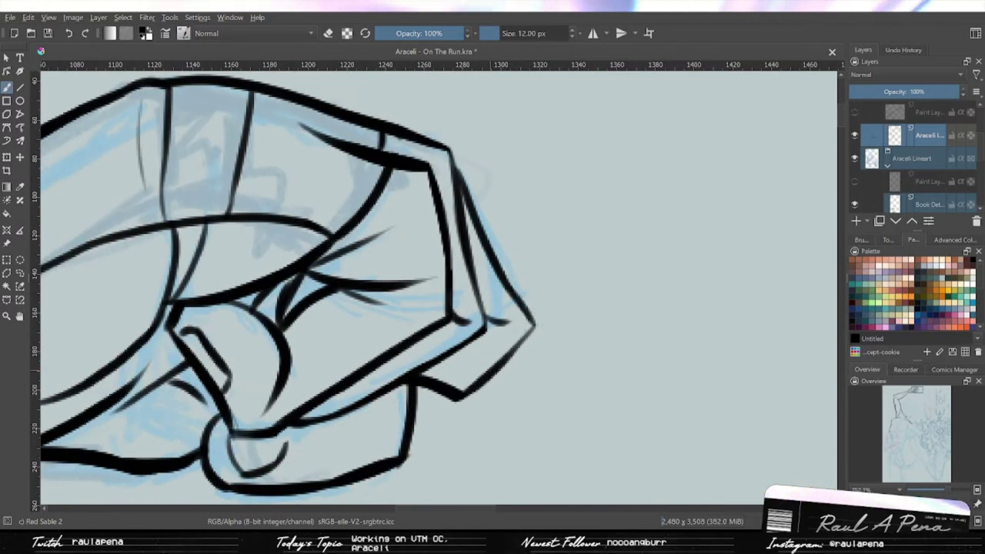
scroll(538, 323, down, 4)
scroll(562, 305, up, 1)
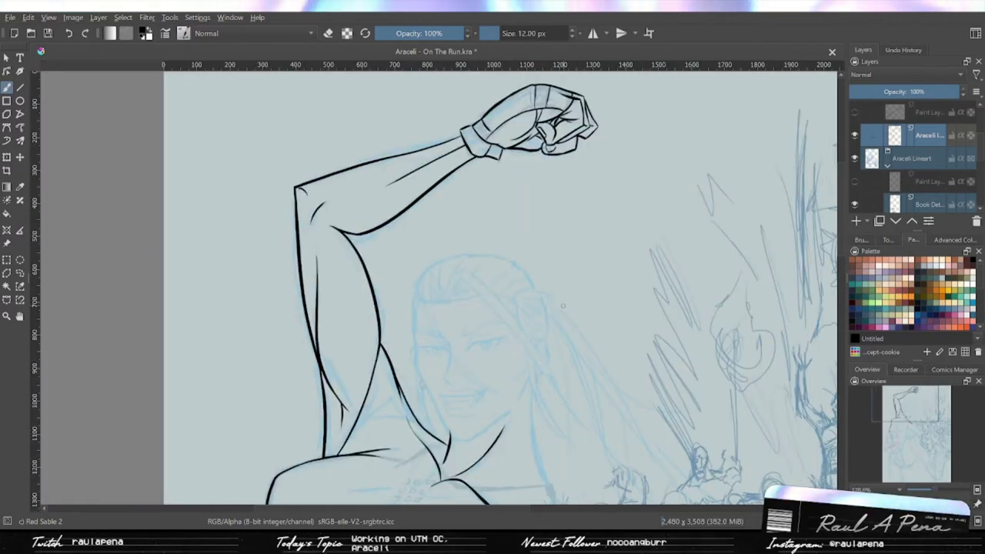
- Raise the Araceli Lineart layer's opacity to examine the collar sketch, and fade it back down
scroll(562, 305, down, 2)
scroll(562, 305, up, 6)
click(912, 158)
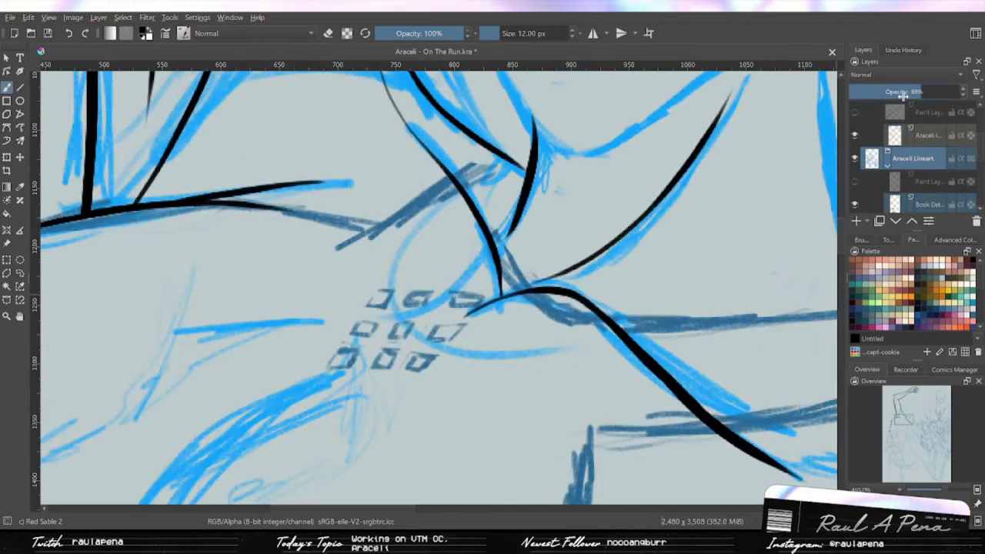
drag(902, 95, 877, 93)
- On the Araceli inks layer, ink the curved collar edge at the throat and extend its line across the chest
key(Page_Up)
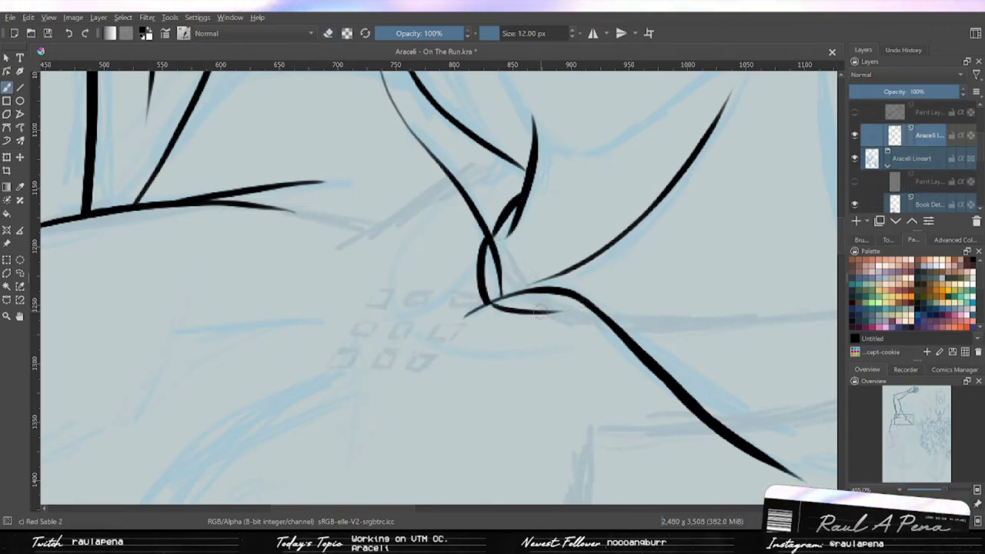
scroll(539, 308, up, 1)
drag(543, 306, 633, 306)
scroll(568, 302, up, 1)
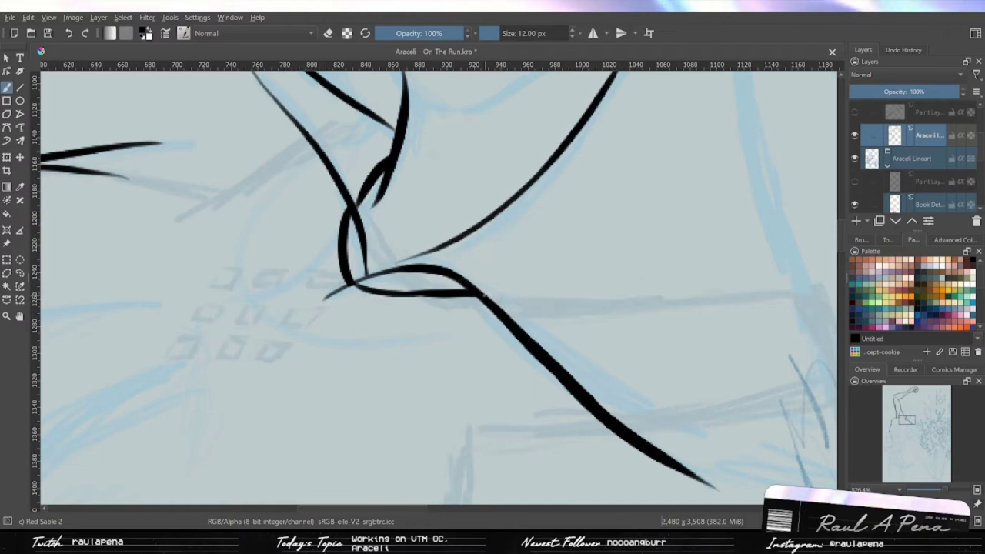
scroll(483, 294, down, 4)
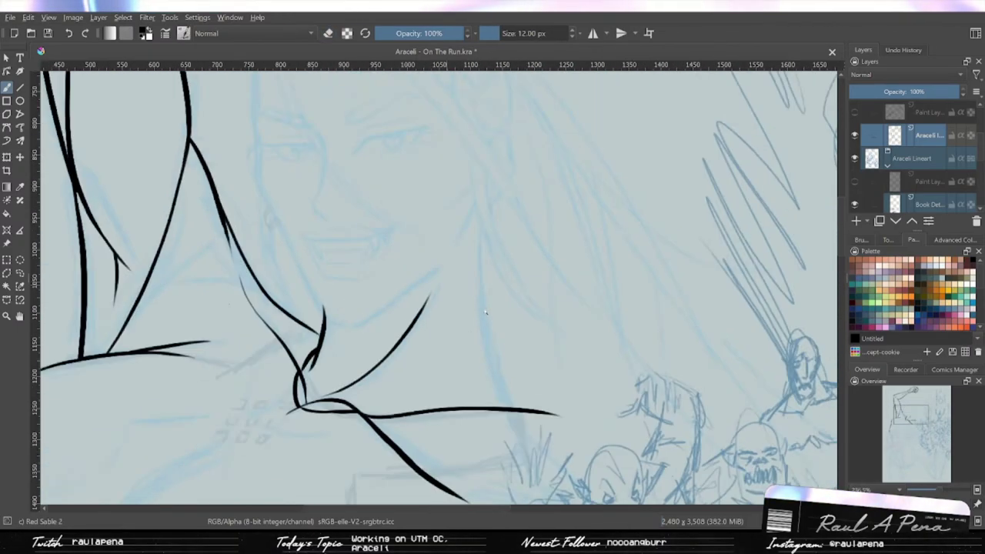
- Ink the long far edge of the neck down across the collar line
scroll(485, 312, up, 1)
drag(476, 184, 514, 414)
scroll(492, 308, up, 2)
drag(492, 173, 580, 423)
- Erase the doubled stroke alongside the neck's far edge to leave one clean line
key(e)
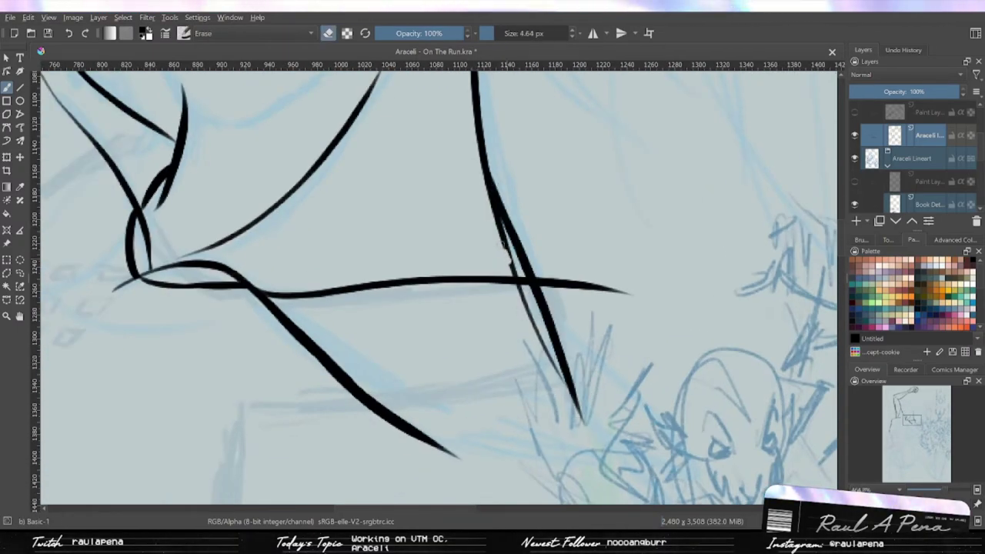
scroll(504, 244, up, 1)
drag(492, 211, 526, 300)
drag(480, 169, 531, 315)
scroll(492, 269, up, 1)
scroll(479, 242, down, 1)
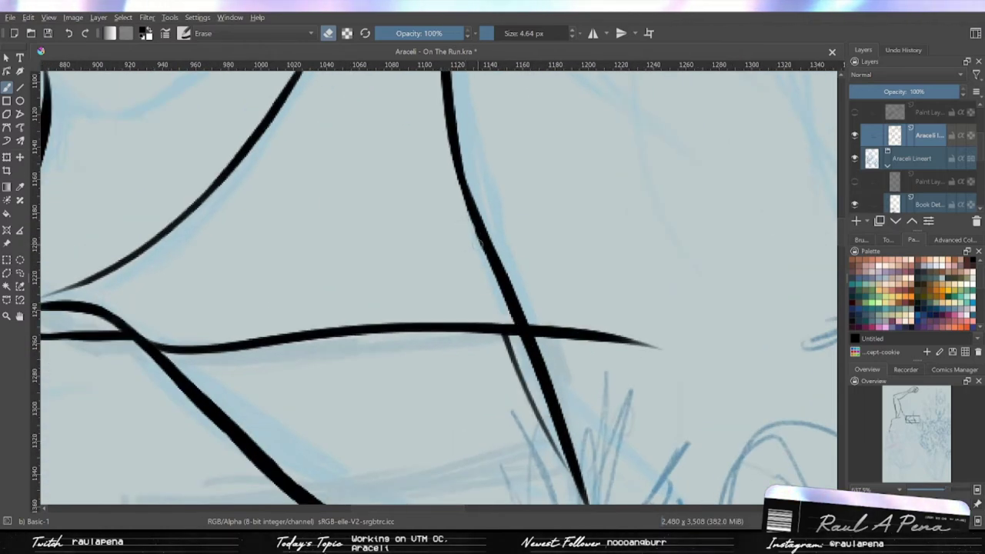
scroll(499, 351, down, 1)
scroll(499, 352, up, 1)
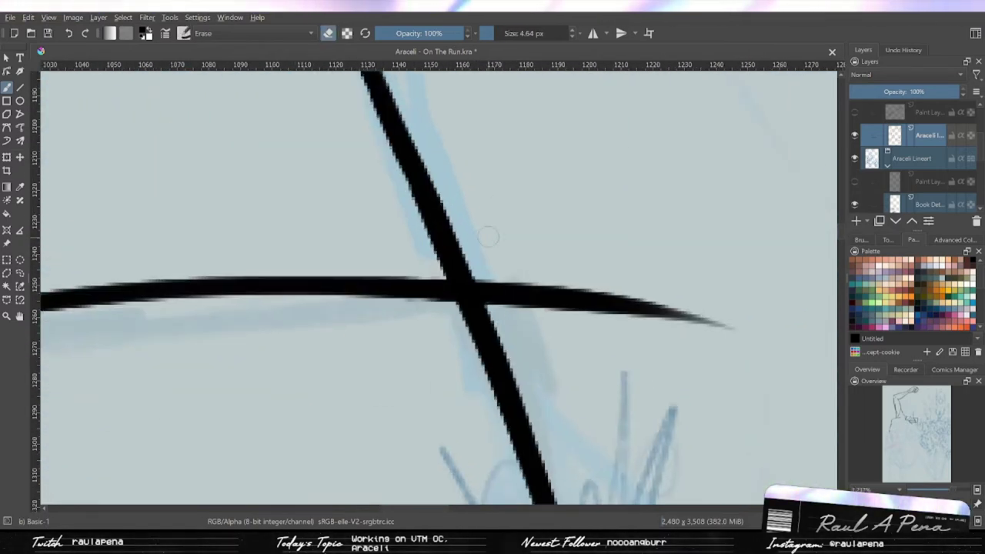
- Enlarge the eraser to 19.72 px and remove the collar line's overshoot beyond the neck's far edge
scroll(498, 351, down, 1)
scroll(539, 331, down, 2)
key(bracketright)
key(bracketright)
key(bracketright)
key(bracketright)
key(slash)
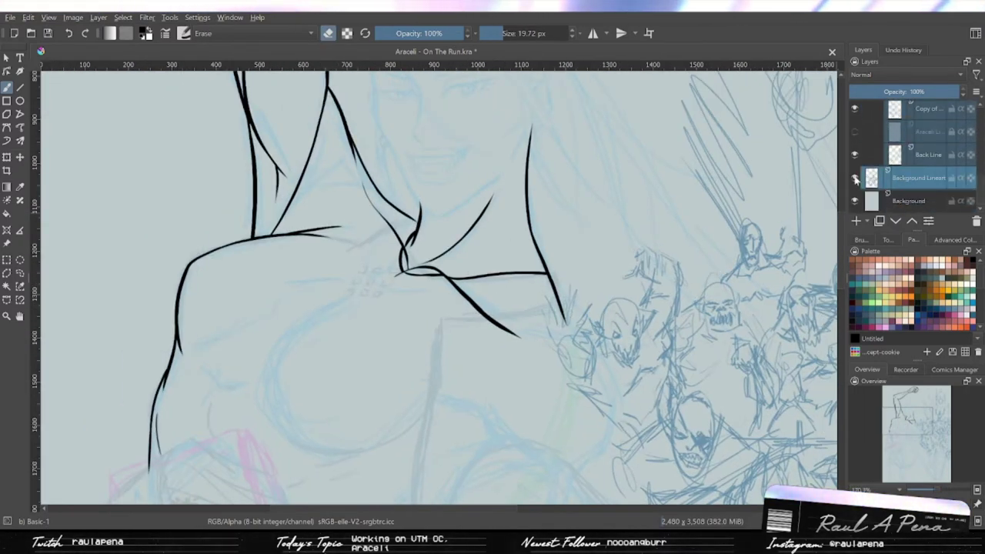
- Hide the Background Lineart layer and extend the diagonal collar line in a smooth curve across the chest
scroll(517, 327, up, 2)
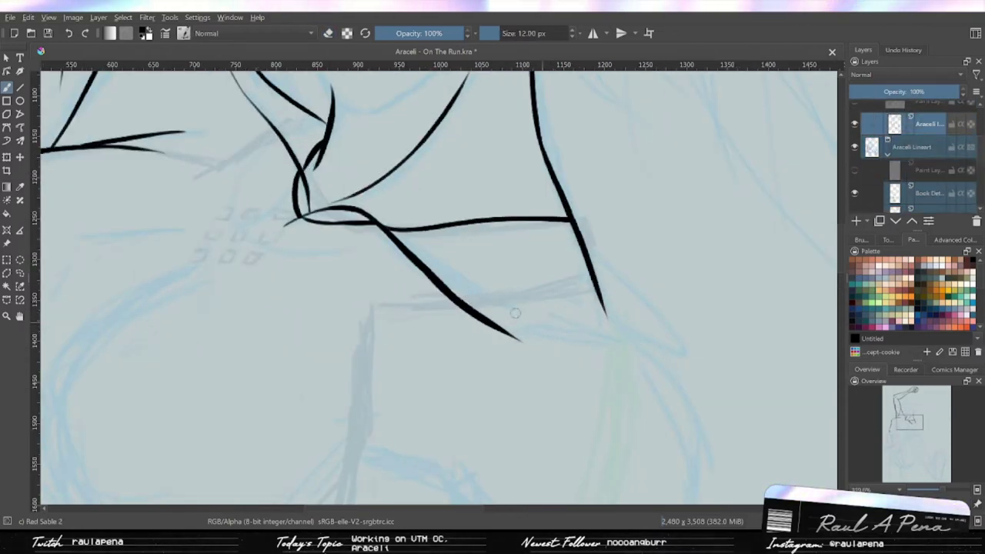
key(slash)
scroll(615, 349, up, 2)
drag(461, 269, 509, 332)
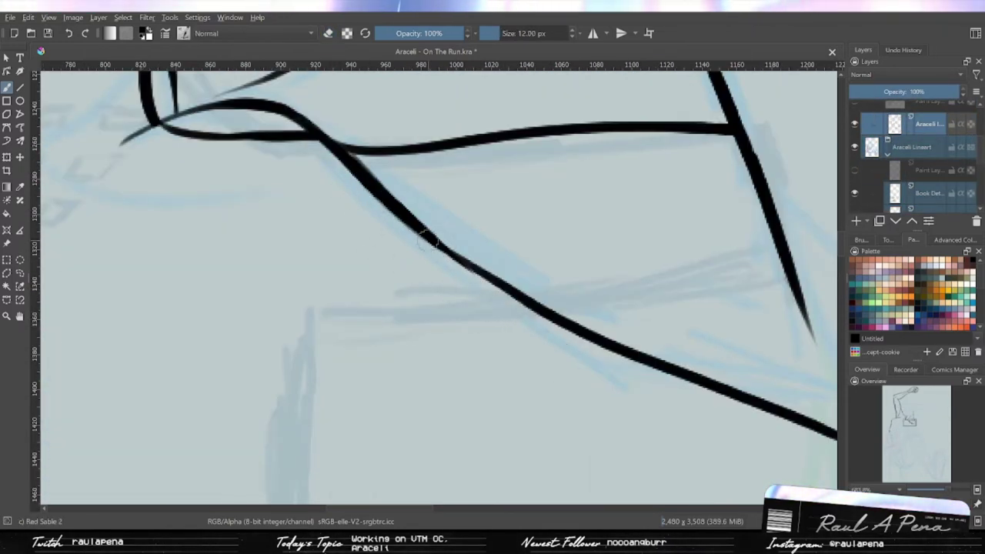
scroll(428, 231, down, 2)
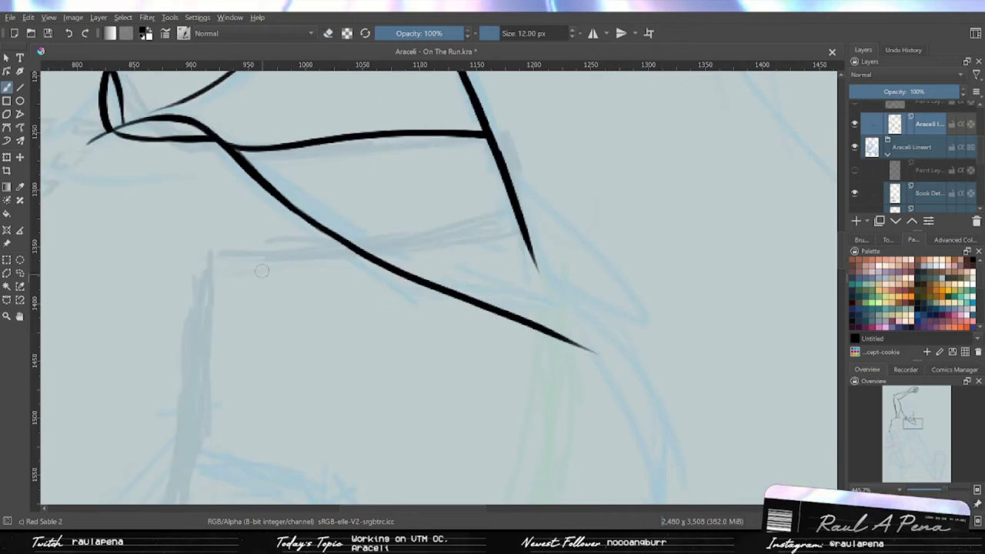
- Ink a second line branching off the diagonal collar line toward the far side and erase its excess before the junction
drag(681, 336, 198, 293)
key(ctrl+z)
drag(775, 367, 171, 310)
key(slash)
drag(292, 290, 402, 293)
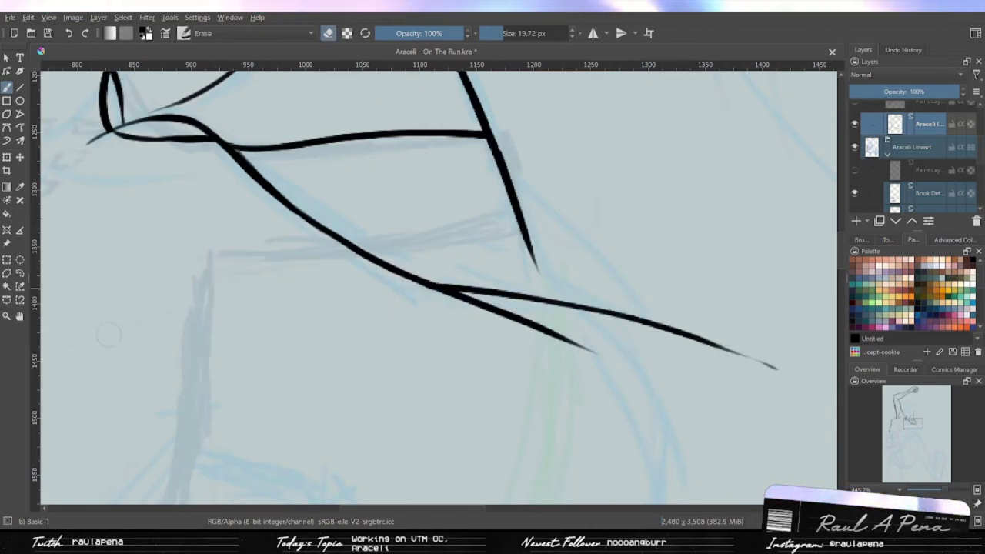
- Extend the neck's far edge line to the branching chest line and ink a rounded curve on from that junction
key(slash)
mouse_move(563, 342)
mouse_down()
mouse_move(422, 280)
mouse_move(597, 323)
mouse_move(626, 292)
mouse_move(487, 135)
mouse_up()
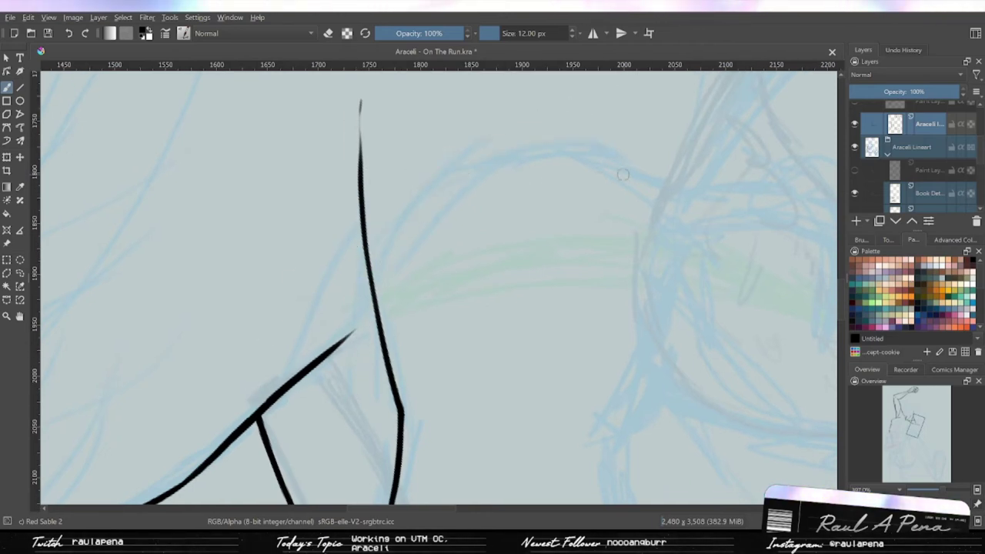
drag(670, 105, 339, 369)
key(ctrl+z)
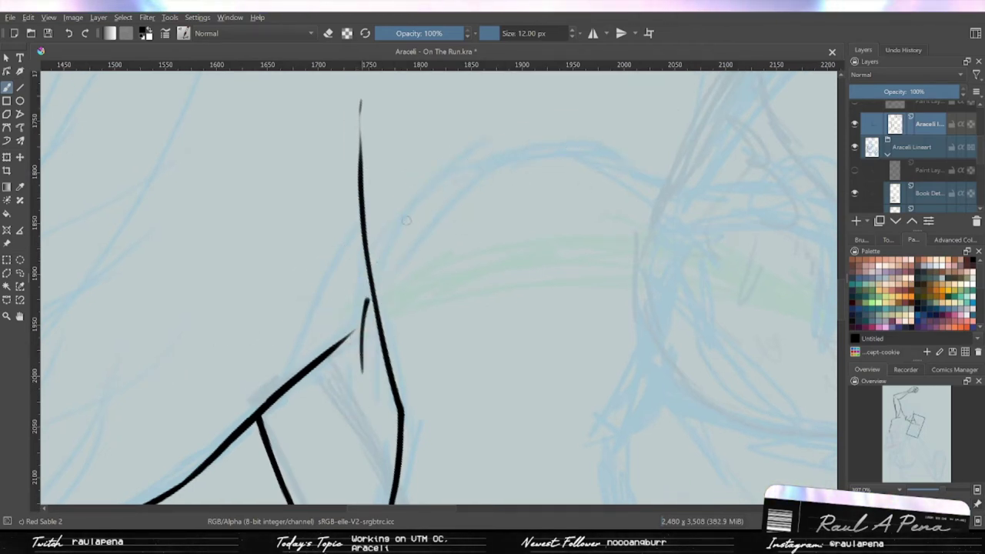
drag(623, 111, 367, 300)
scroll(407, 220, up, 2)
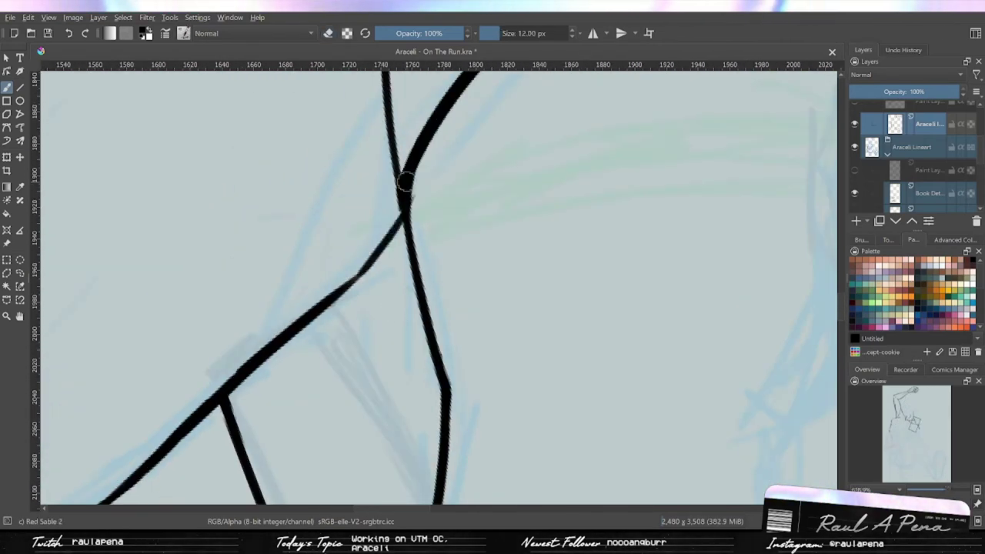
- Erase the branch line's overshoot beyond its junction with the rounded shoulder curve
key(e)
scroll(395, 254, up, 2)
drag(390, 122, 398, 231)
scroll(383, 277, down, 4)
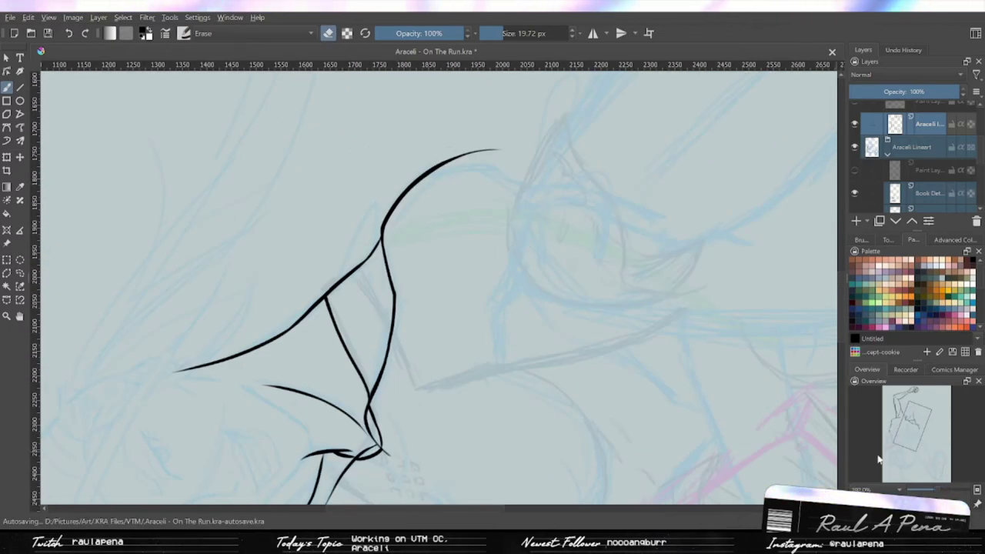
- Ink the S-shaped lower edge of the far-side chest outline and a long curve crossing its end
scroll(408, 308, up, 1)
key(/)
scroll(404, 308, up, 2)
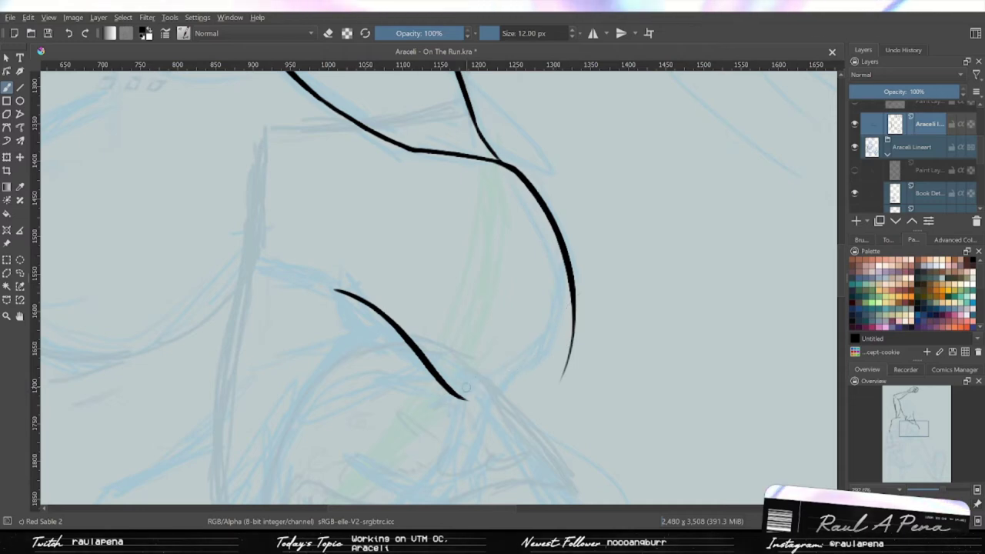
drag(443, 396, 405, 193)
mouse_move(221, 275)
mouse_down()
mouse_move(303, 217)
mouse_move(529, 166)
mouse_up()
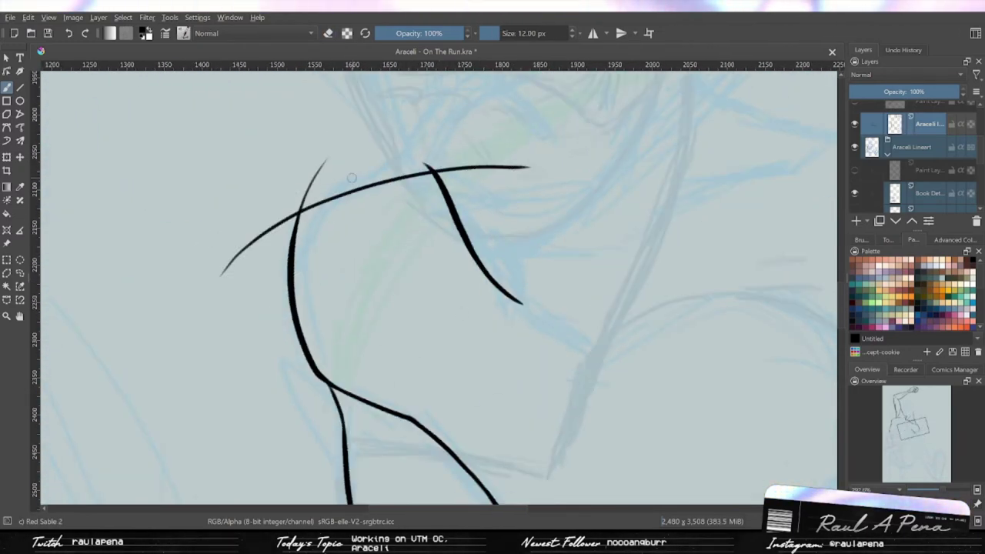
drag(282, 355, 446, 139)
key(ctrl+z)
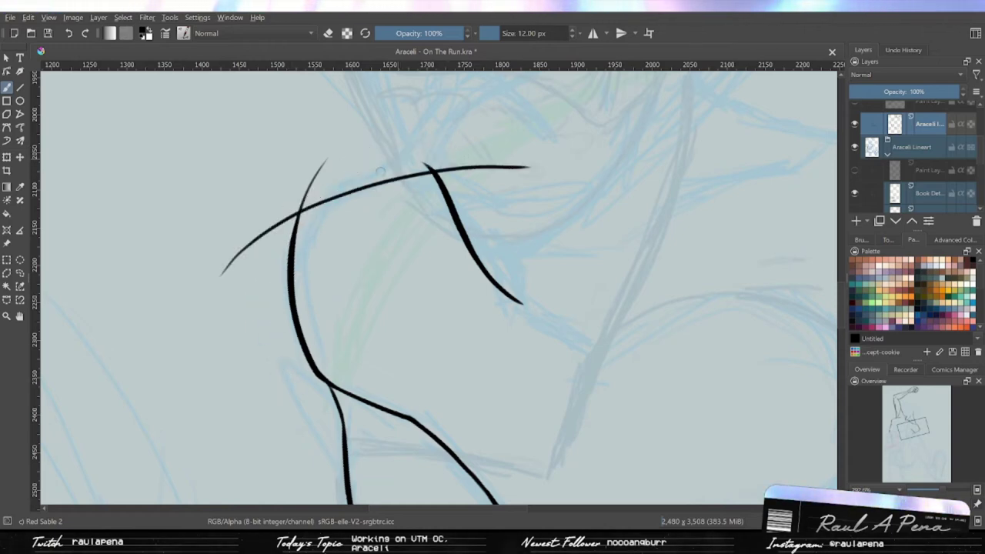
mouse_move(284, 374)
mouse_down()
mouse_move(424, 153)
mouse_move(479, 120)
mouse_up()
key(ctrl+z)
key(ctrl+z)
drag(297, 415, 497, 146)
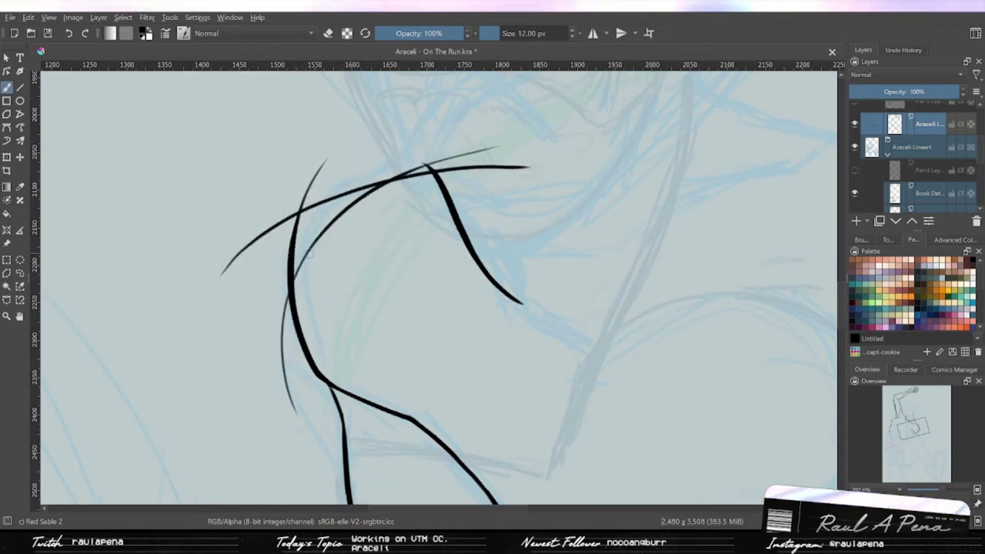
drag(283, 371, 539, 154)
key(ctrl+z)
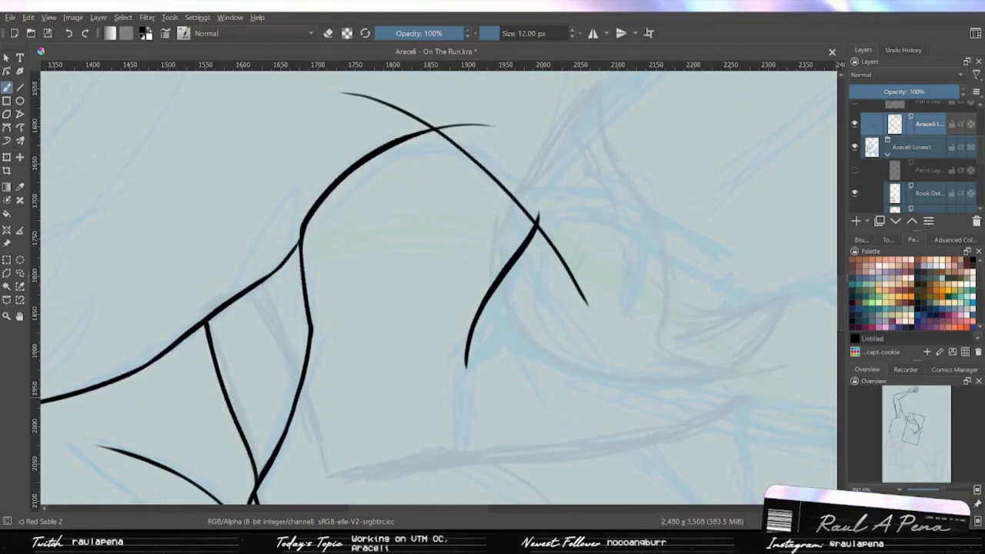
- Ink the bend that rounds the far-side outline into its lower edge and erase the doubled strokes outside it
drag(361, 188, 384, 462)
scroll(339, 408, up, 2)
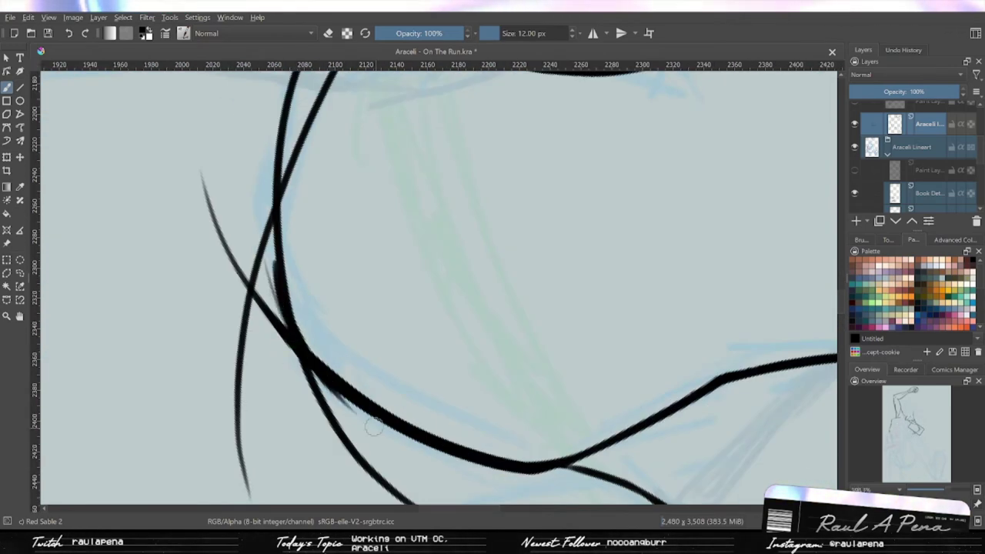
scroll(275, 233, down, 4)
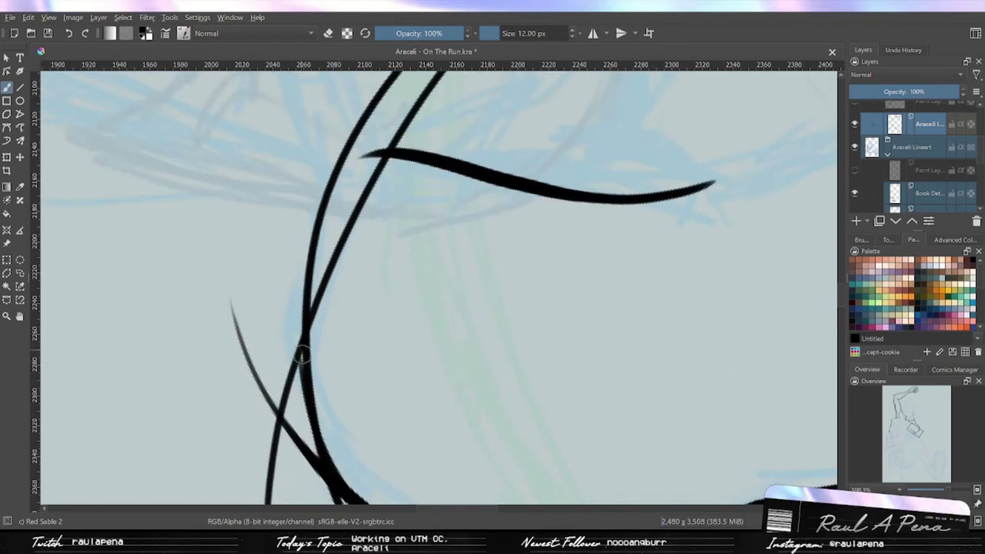
scroll(533, 313, up, 8)
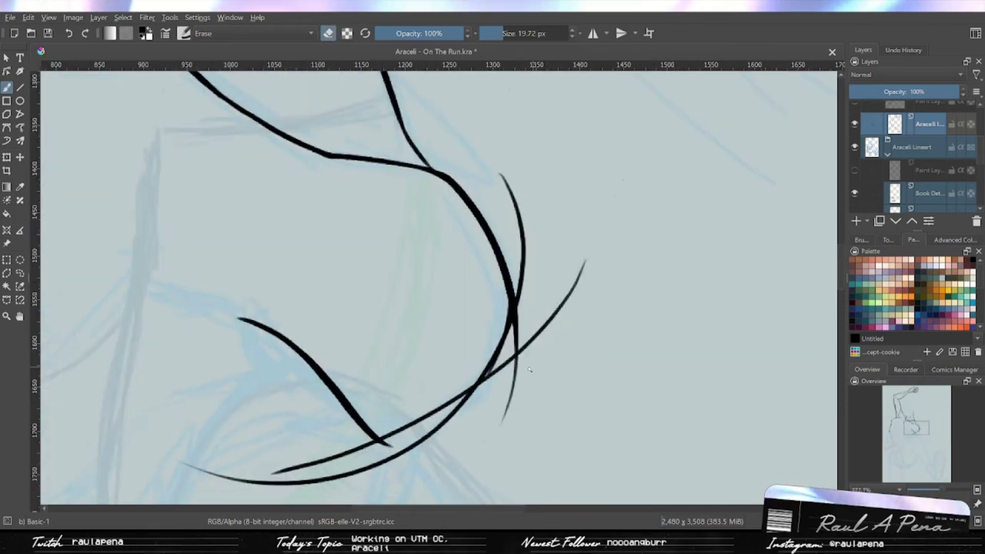
key(e)
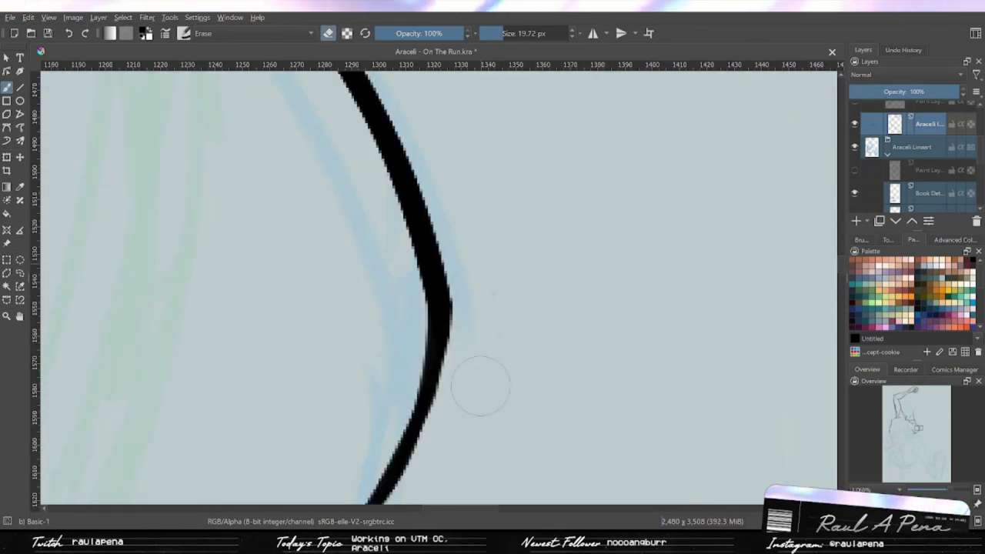
- Show the Background Lineart layer and examine the whole figure against the background crowd
scroll(480, 385, down, 3)
key(2)
scroll(911, 154, down, 3)
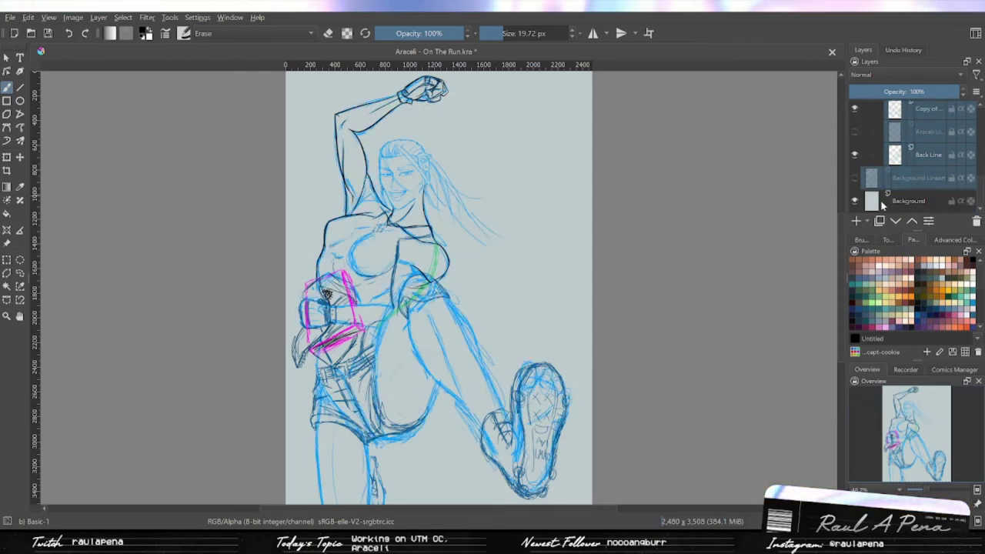
click(854, 177)
key(plus)
key(plus)
key(plus)
key(plus)
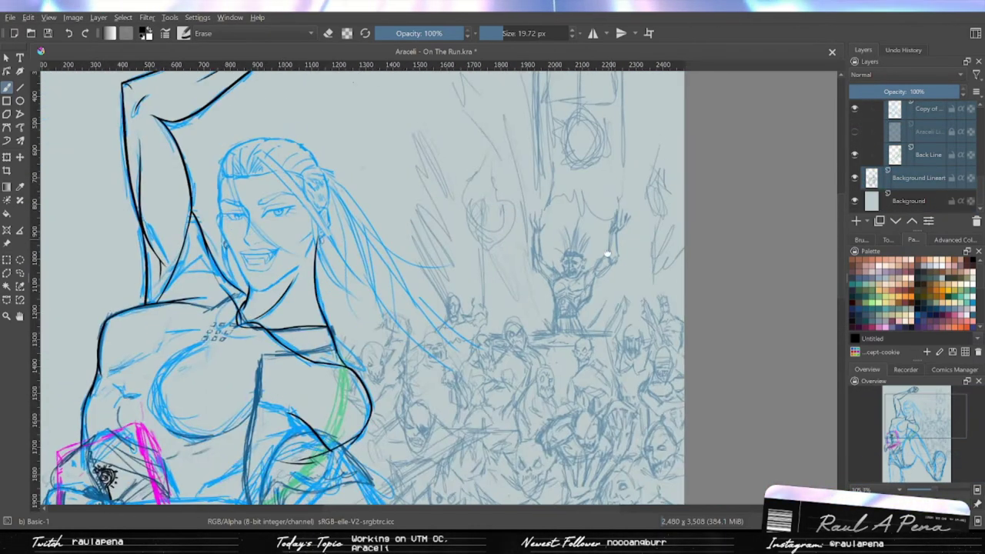
- Hide the Background Lineart layer and fade the Araceli Lineart sketch group to 24% opacity, returning to the ink layer
click(854, 178)
scroll(911, 154, up, 3)
click(915, 140)
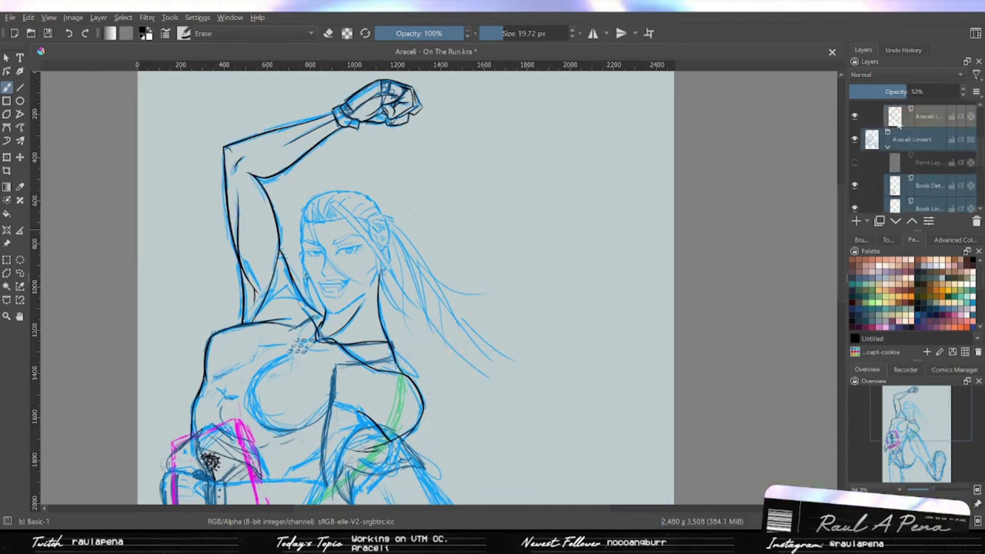
click(899, 117)
- Erase the excess strokes around the far-side outline so its lower edge and the S-curve meet in a clean point
key(plus)
key(plus)
key(plus)
key(plus)
key(plus)
key(plus)
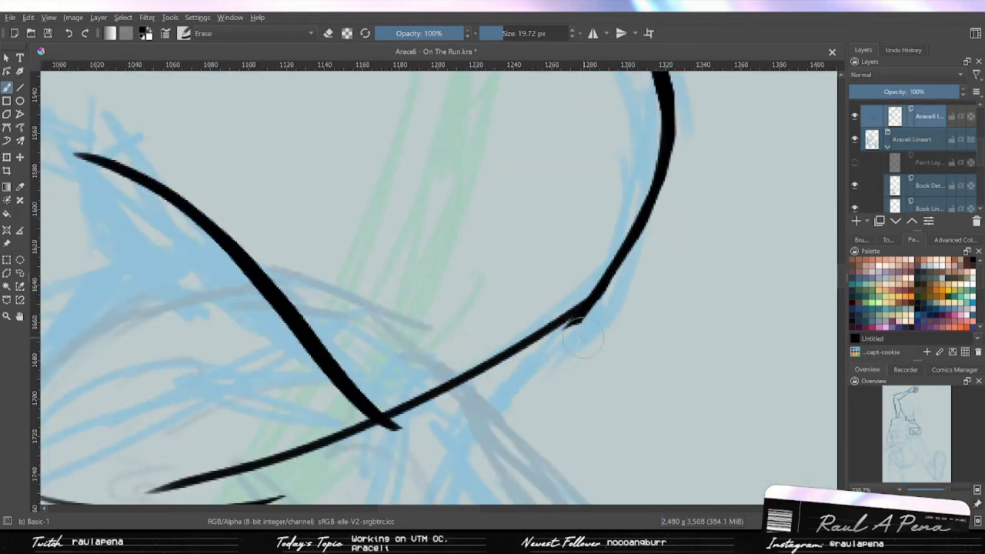
key(minus)
key(minus)
key(minus)
key(minus)
key(minus)
key(minus)
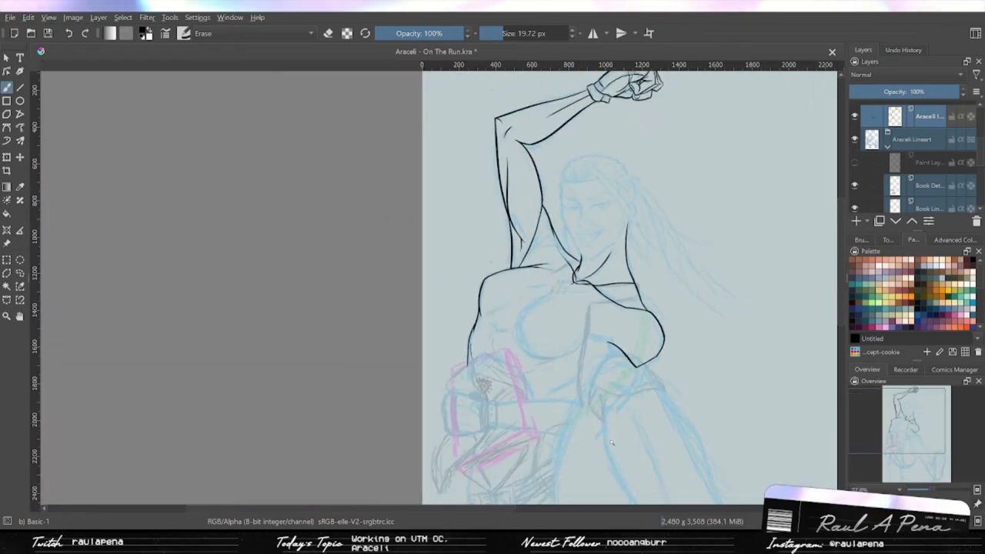
key(plus)
key(plus)
key(minus)
key(minus)
click(913, 139)
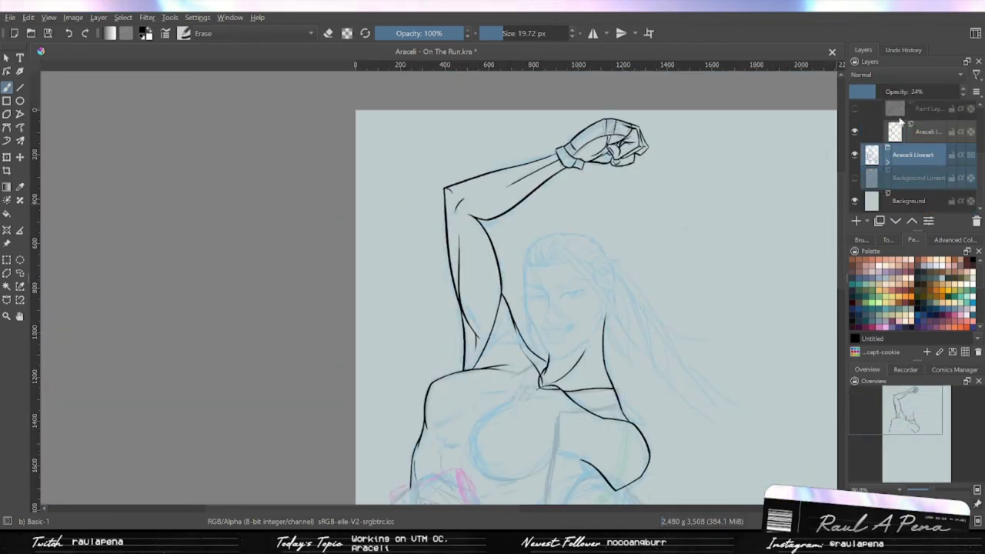
click(886, 161)
click(924, 177)
scroll(591, 342, down, 5)
- Return to the Araceli ink layer and extend the S-curve inward to the vertical sketch line with a shallow stroke
key(plus)
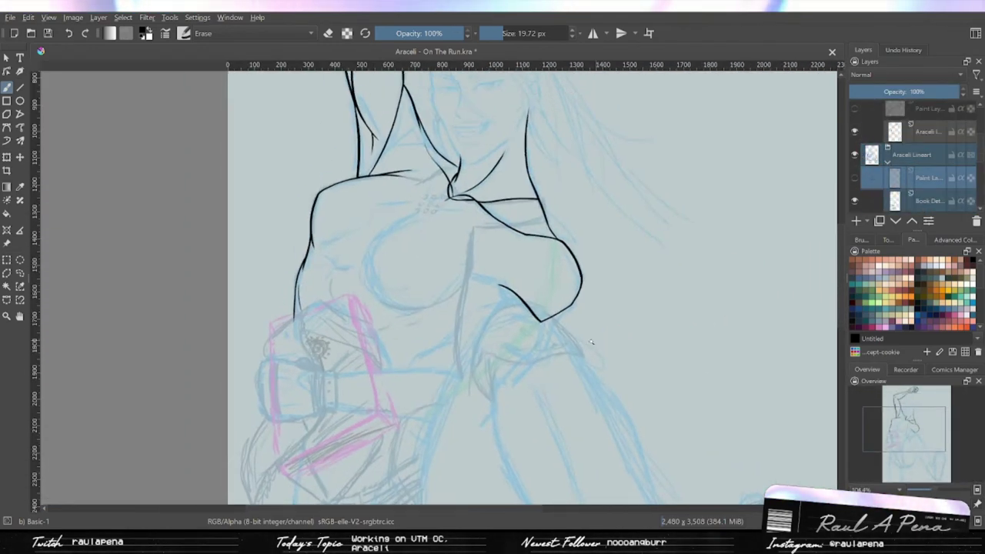
key(plus)
key(plus)
key(plus)
click(6, 87)
key(Page_Up)
key(Page_Up)
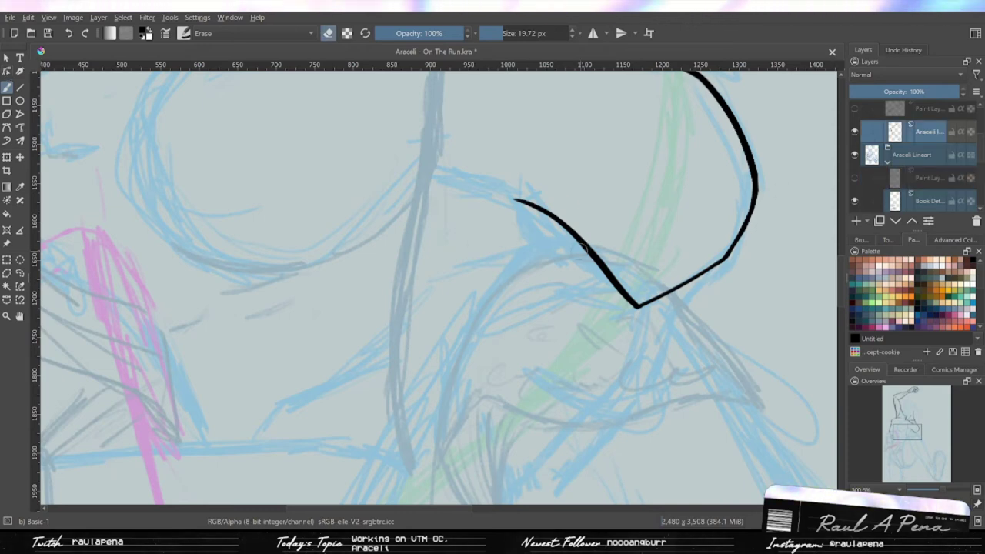
drag(571, 234, 509, 278)
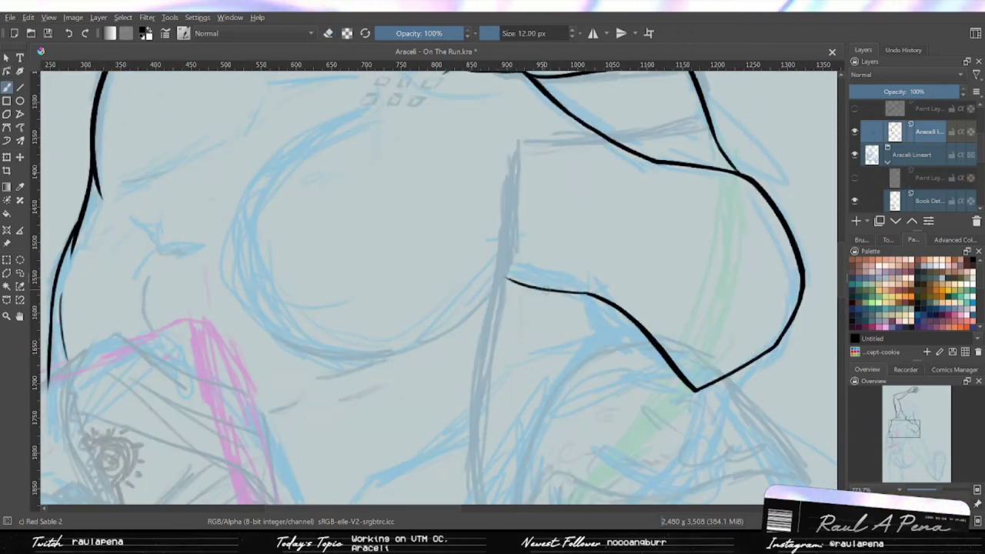
- Show the paint layer with the red guide curve and the Background Lineart layer, checking the figure against the crowd
key(minus)
key(minus)
key(minus)
key(minus)
key(minus)
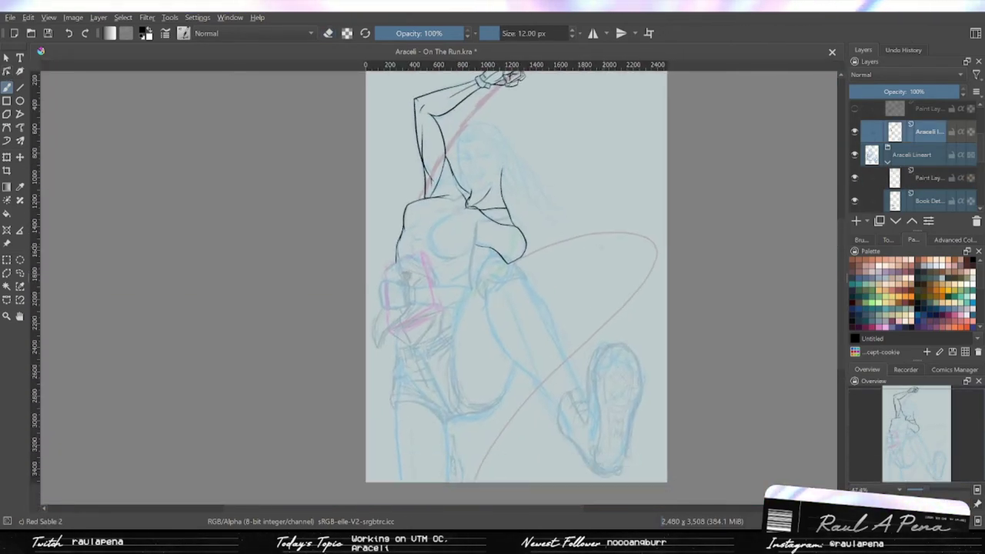
key(Page_Down)
key(Page_Down)
scroll(608, 247, up, 6)
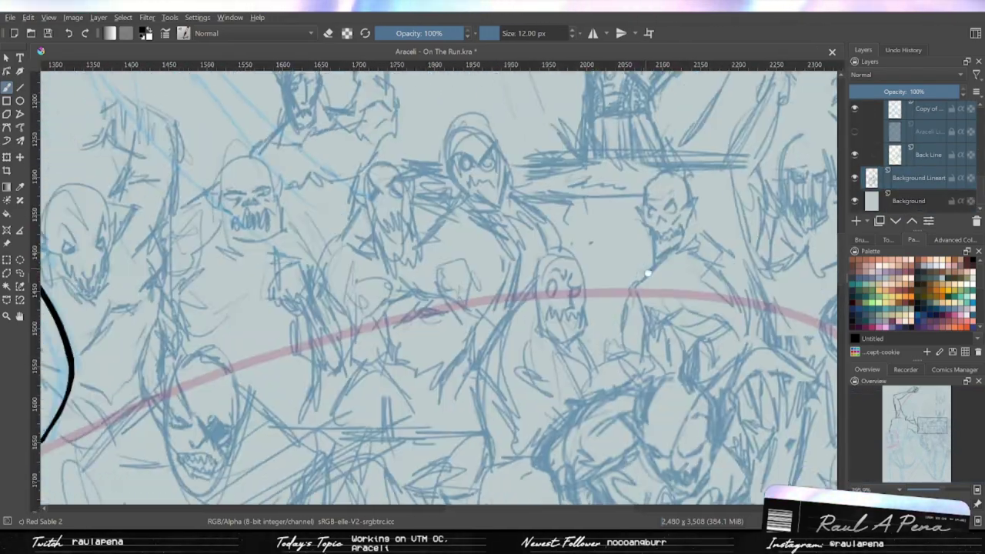
scroll(648, 273, down, 4)
- Return to the Araceli ink layer and ink the curved side of the near breast following the blue sketch
key(Page_Up)
scroll(610, 269, up, 4)
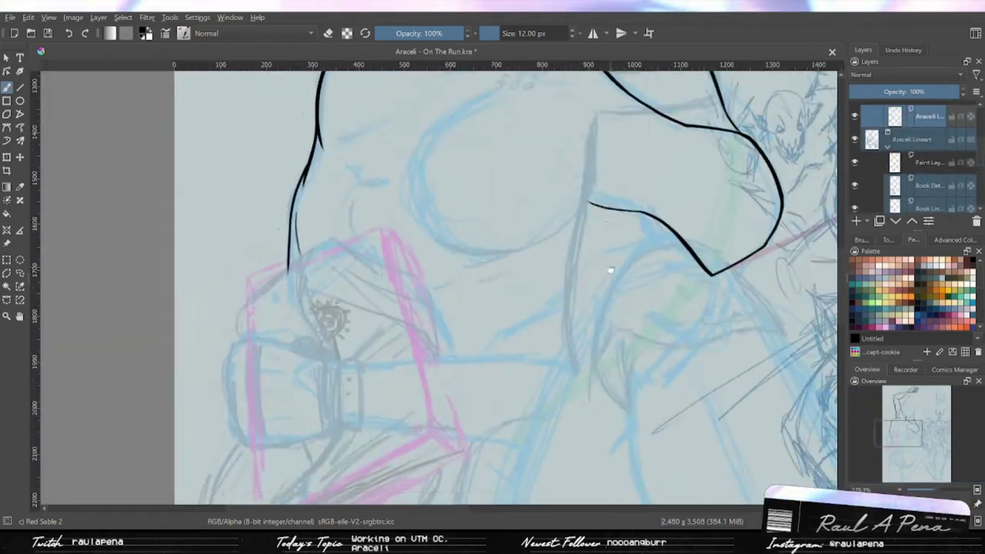
scroll(610, 268, up, 2)
drag(460, 336, 447, 361)
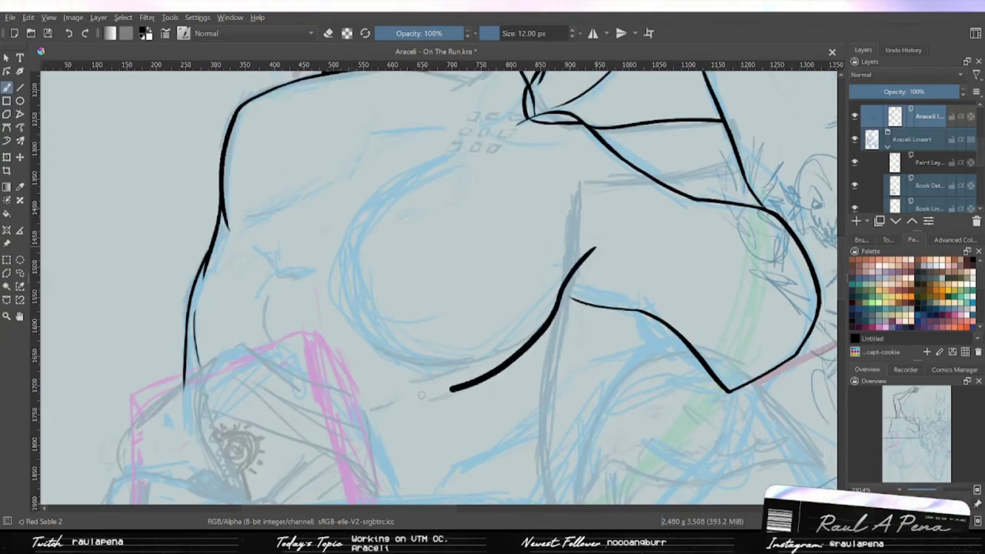
mouse_move(422, 395)
mouse_down()
mouse_move(439, 172)
mouse_move(440, 367)
mouse_move(335, 379)
mouse_move(416, 308)
mouse_move(220, 308)
mouse_up()
- Ink the underside curve of the near breast, redoing the first stroke so it flows into the side curve
drag(468, 417, 570, 367)
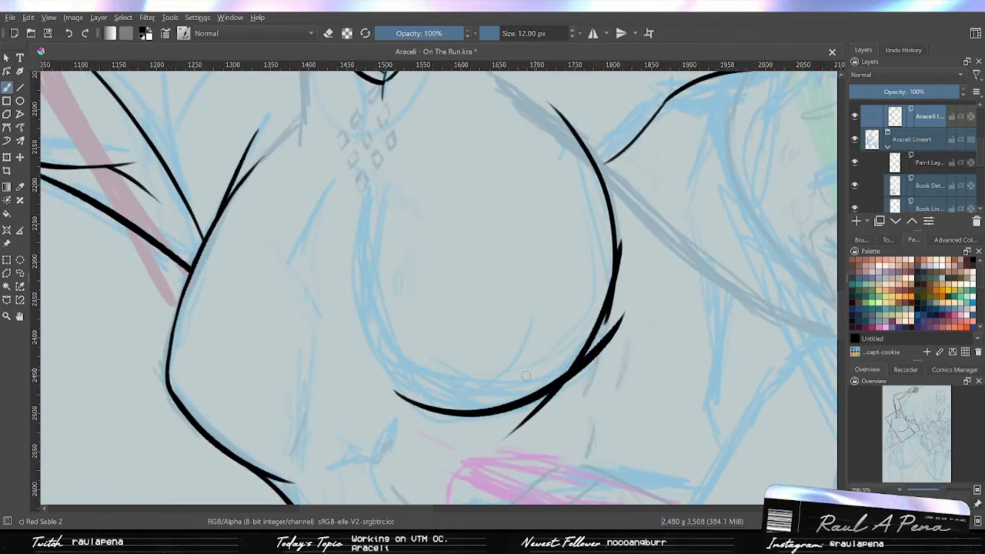
key(ctrl+z)
drag(419, 402, 609, 315)
drag(558, 359, 589, 388)
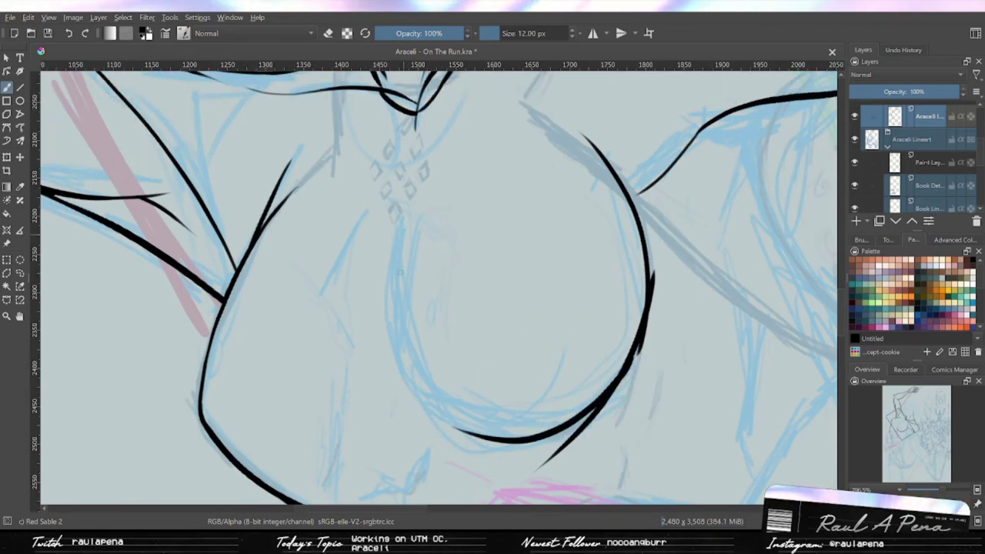
drag(393, 267, 461, 307)
- Erase the overshooting tail and doubled edges where the near breast's underside and side curves join
scroll(462, 308, up, 4)
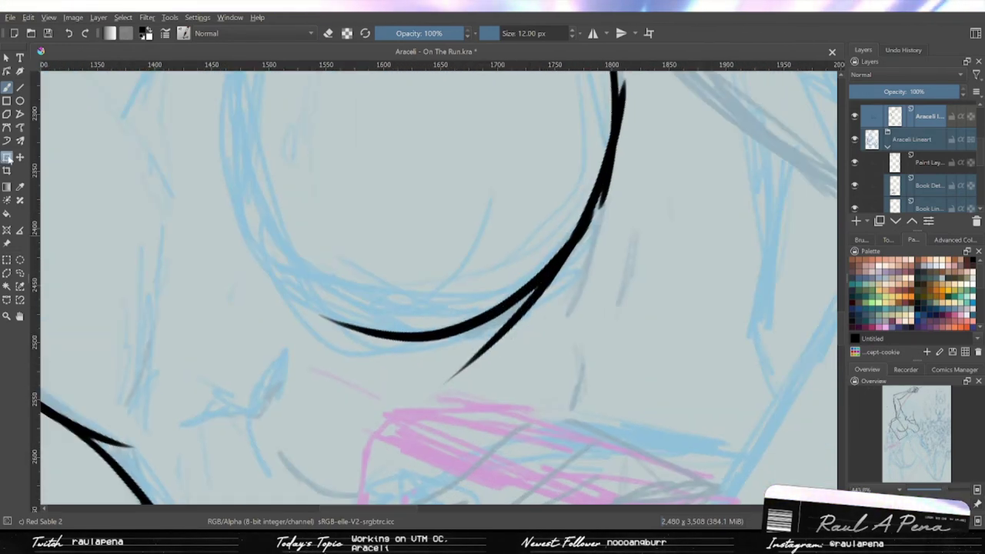
key(e)
drag(409, 371, 435, 350)
scroll(377, 408, up, 2)
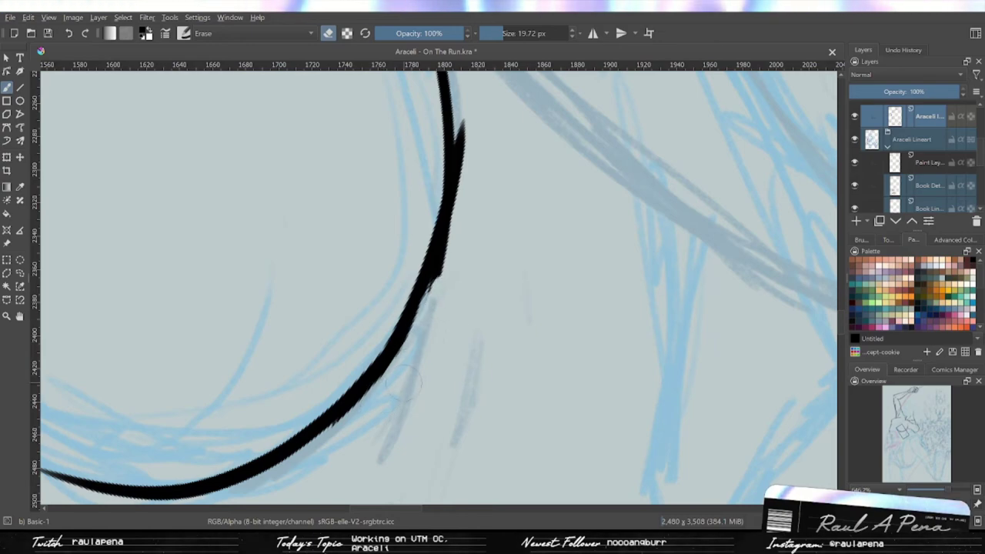
drag(402, 382, 368, 443)
drag(427, 184, 435, 244)
scroll(419, 213, down, 4)
drag(384, 346, 451, 247)
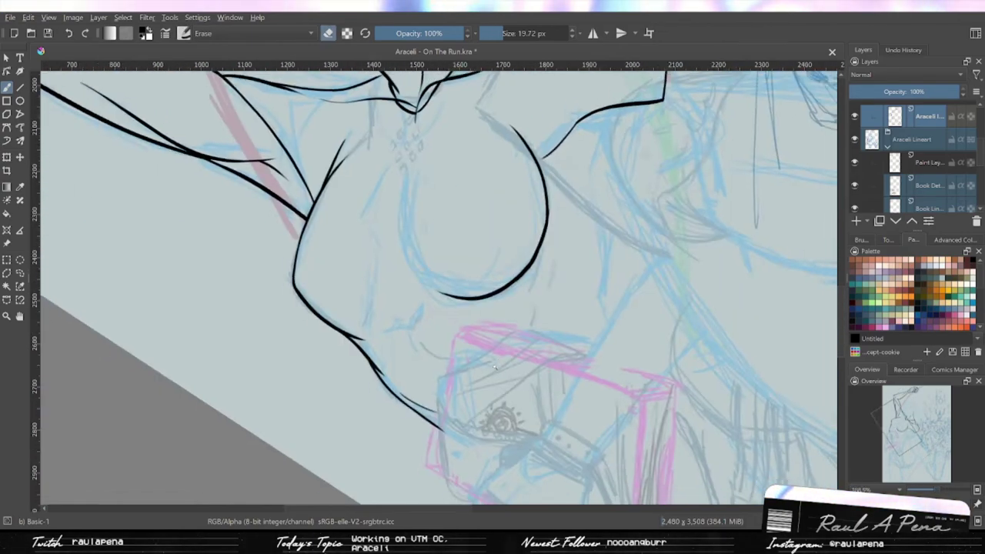
- Hide the Araceli Lineart sketch group and inspect the black ink lines of the arm and torso on their own
scroll(417, 374, up, 5)
scroll(425, 469, down, 4)
scroll(426, 470, up, 2)
click(854, 140)
drag(346, 307, 615, 307)
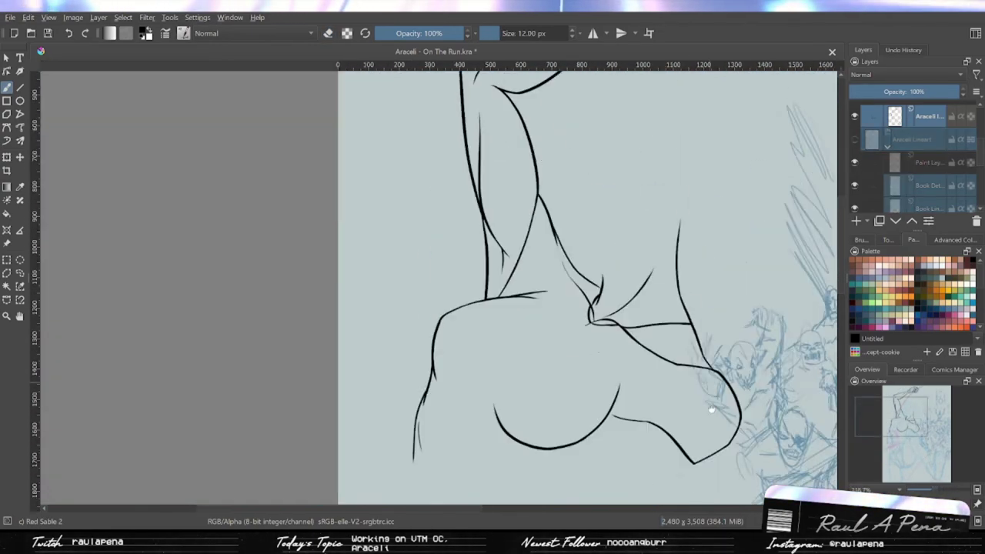
- Trim the open outer tip of the near breast's curve to a fine taper with the eraser
key(e)
scroll(464, 413, up, 6)
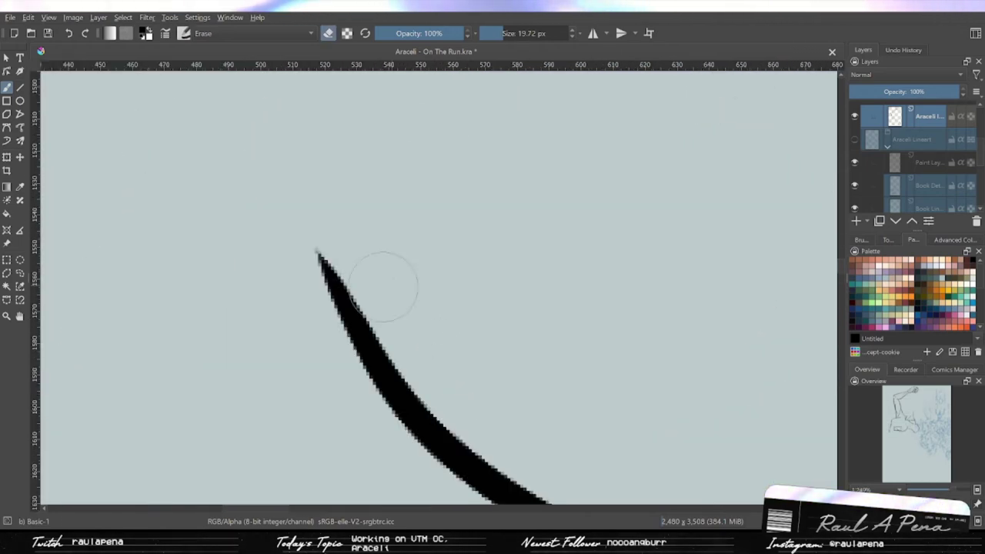
scroll(382, 293, down, 2)
key(e)
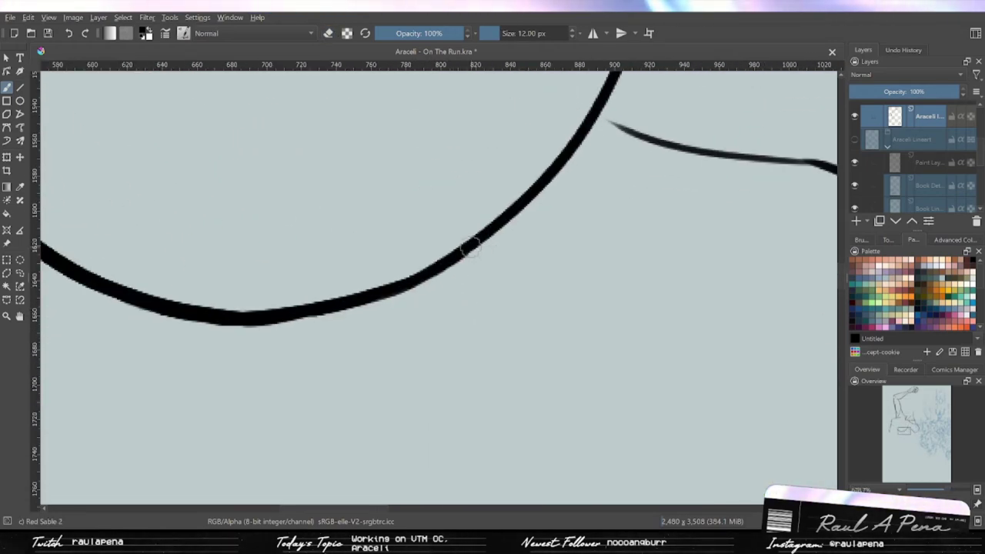
- Show the Araceli Lineart sketch group again beneath the inked chest lines
scroll(461, 246, up, 2)
scroll(599, 138, down, 4)
click(854, 140)
scroll(641, 246, up, 2)
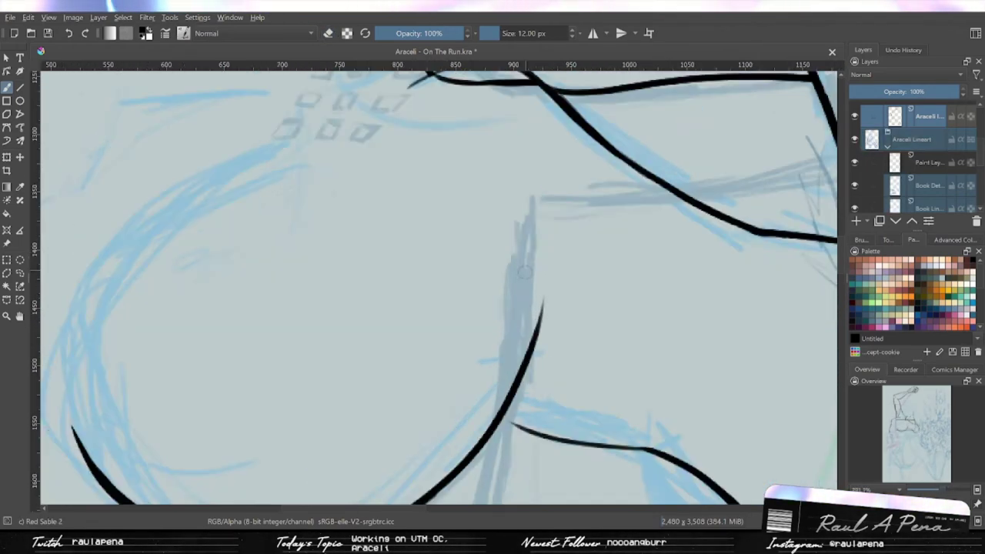
- Ink the clothing edge above the far breast, curving from between the breasts across to the outer neck line, and erase its overshoots
scroll(641, 246, down, 3)
scroll(493, 273, up, 4)
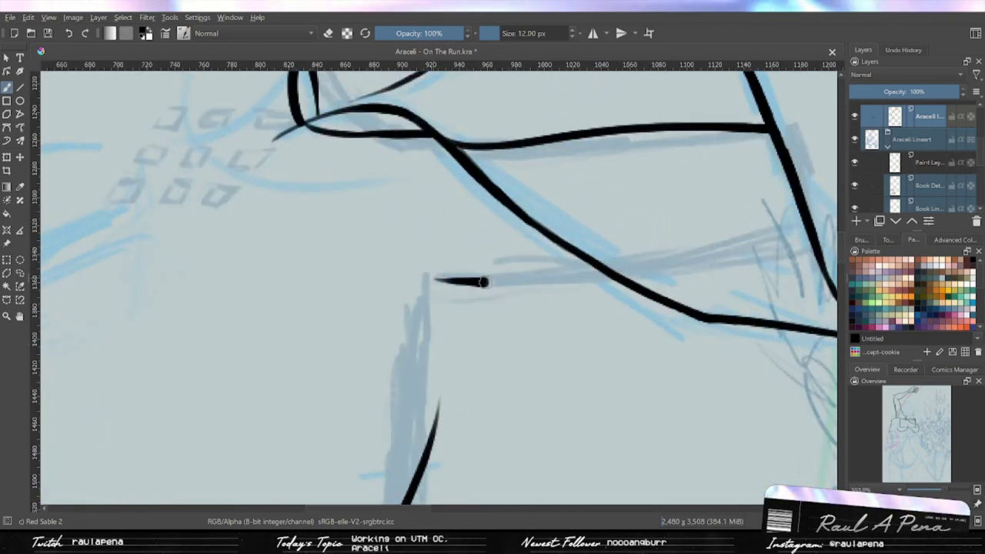
drag(483, 282, 615, 264)
scroll(615, 264, down, 1)
scroll(492, 273, up, 1)
drag(516, 270, 688, 266)
key(e)
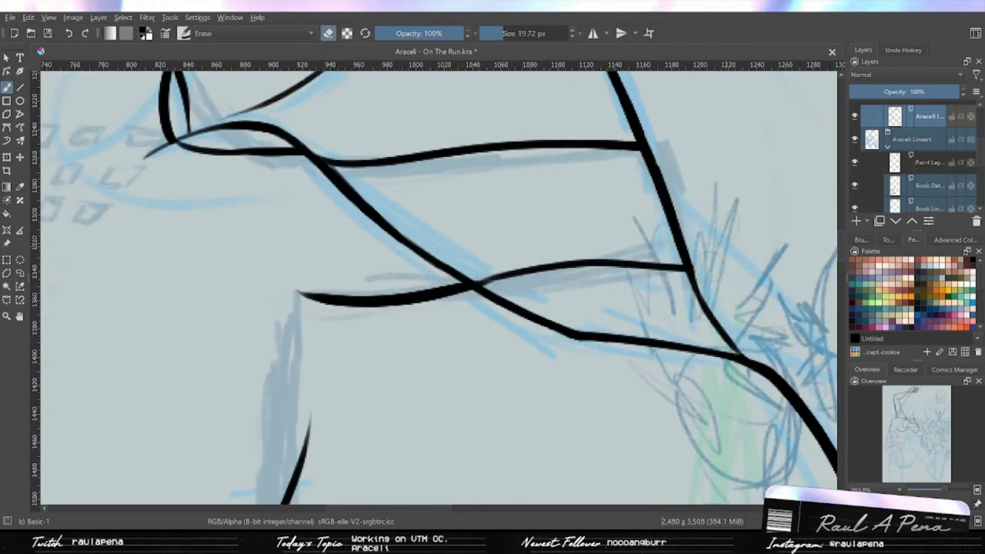
key(e)
- Ink the vertical edge from the inner end of that clothing line down to the near breast's curve and clean up the corner
scroll(501, 244, down, 2)
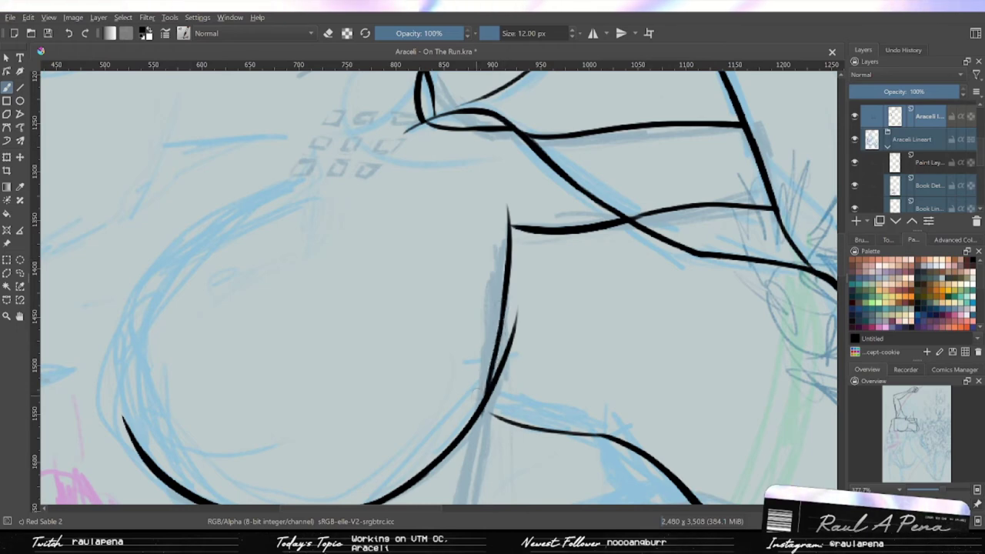
drag(504, 310, 483, 419)
key(e)
scroll(477, 415, up, 3)
scroll(461, 200, up, 1)
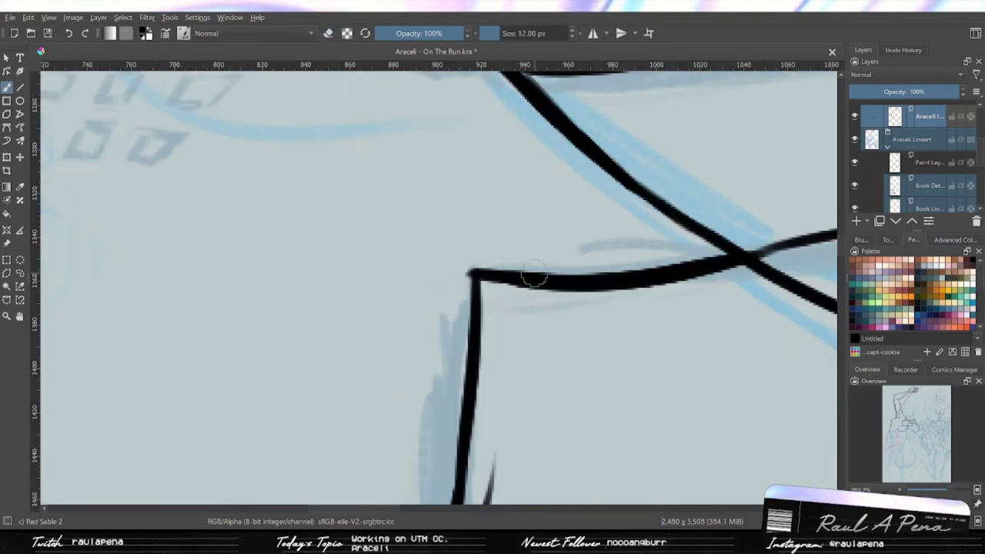
scroll(500, 280, down, 2)
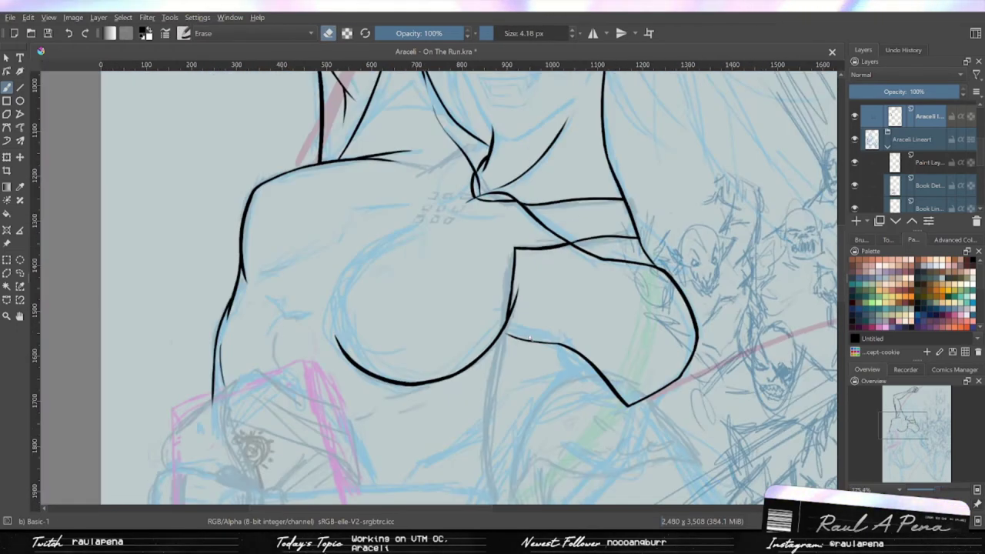
- Extend the shoulder line inward toward the collar with a tapering stroke, redrawing the first attempt
scroll(539, 280, down, 3)
scroll(369, 347, up, 4)
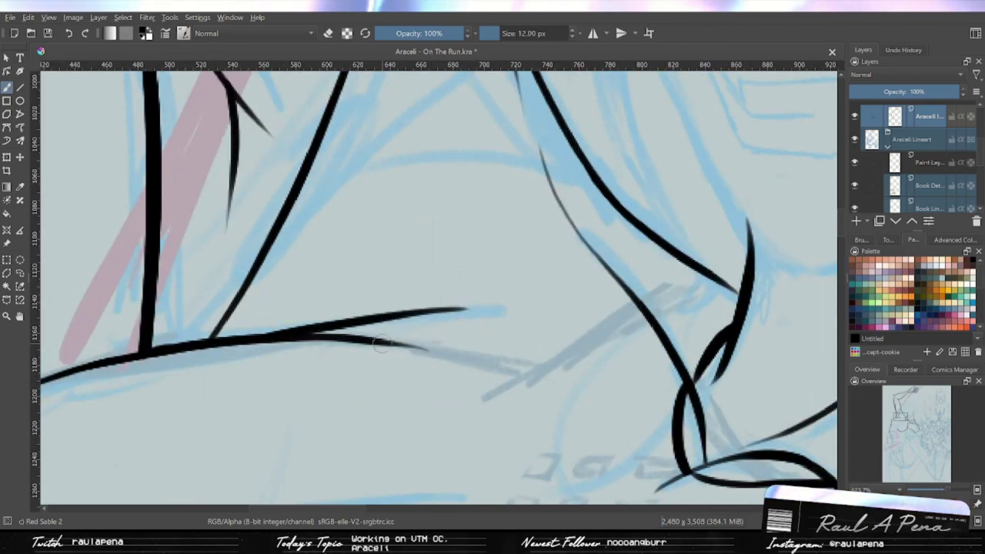
drag(361, 342, 527, 360)
key(ctrl+z)
drag(521, 370, 200, 92)
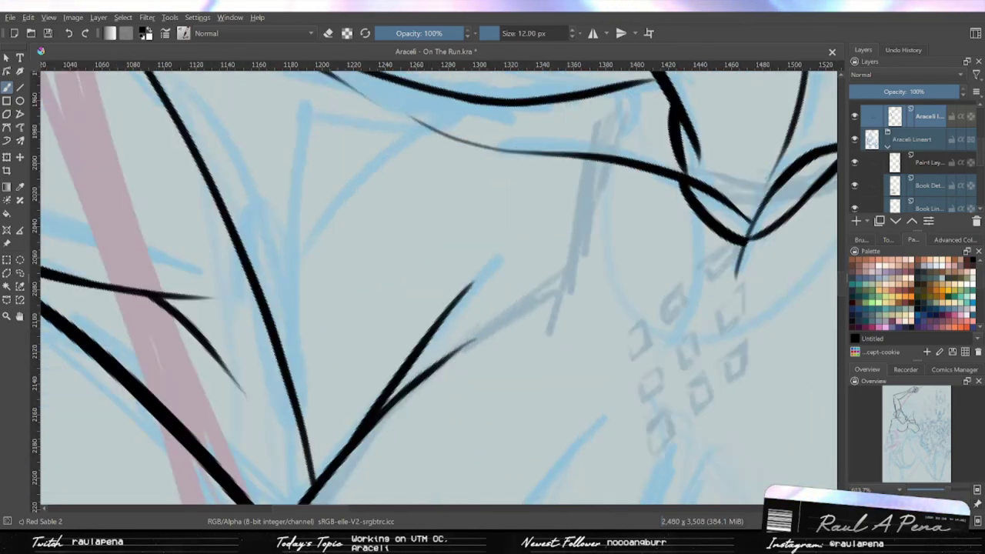
drag(539, 461, 200, 92)
- Ink the short edge joining the shoulder line's inner tip to the collar and erase the overlapping ends
mouse_move(585, 492)
mouse_down()
mouse_move(373, 309)
mouse_move(499, 415)
mouse_up()
key(e)
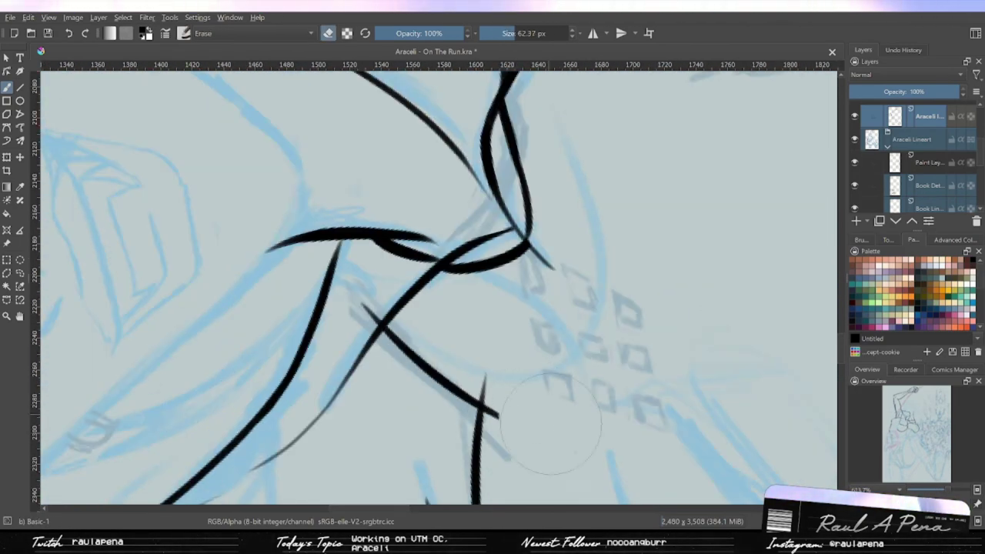
key(e)
drag(378, 323, 454, 311)
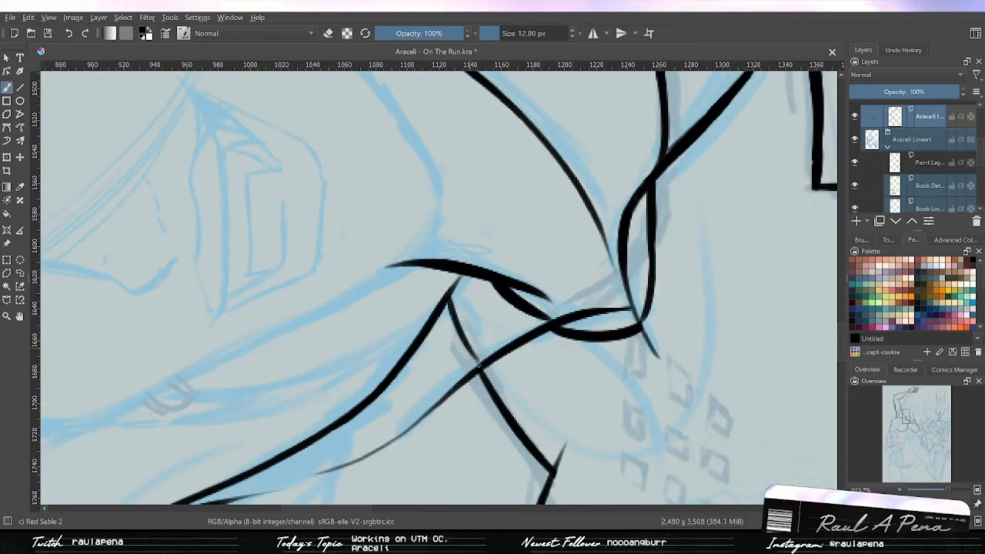
drag(479, 368, 430, 330)
scroll(431, 331, up, 2)
key(e)
scroll(427, 250, down, 5)
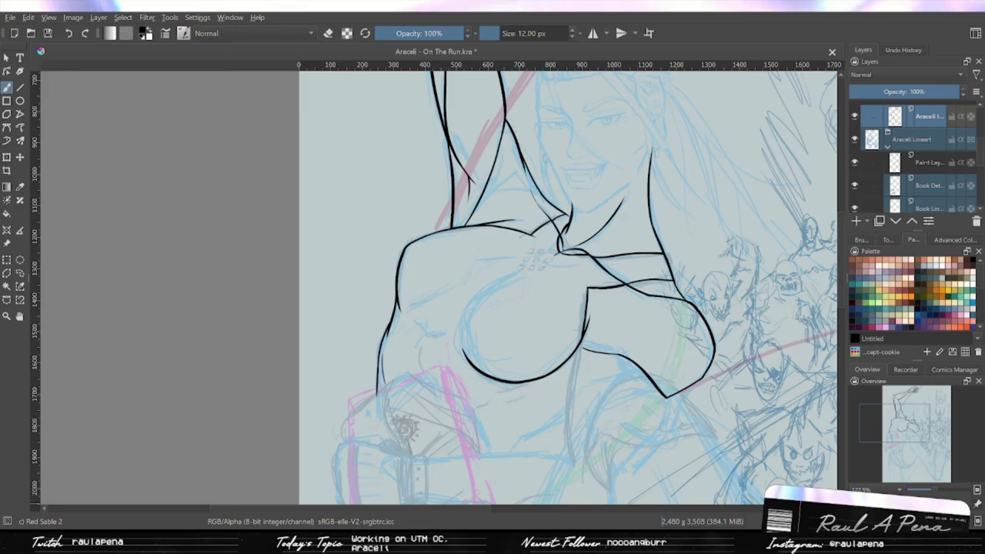
- Ink short crease strokes beside the armpit and two light fold strokes under the near breast
scroll(492, 347, down, 2)
scroll(500, 330, up, 5)
mouse_move(501, 330)
mouse_down()
mouse_move(609, 358)
mouse_move(446, 326)
mouse_move(475, 340)
mouse_up()
scroll(538, 343, down, 1)
scroll(445, 326, down, 3)
scroll(446, 326, up, 4)
key(ctrl+z)
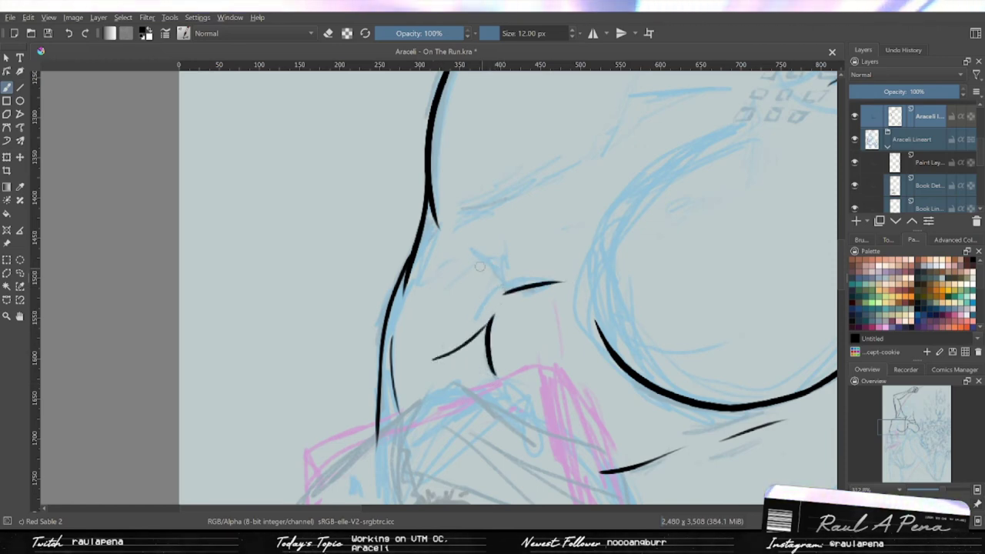
- Try a short curved crease above the armpit strokes and judge it with the Araceli Lineart group hidden
scroll(478, 266, down, 3)
scroll(486, 277, up, 4)
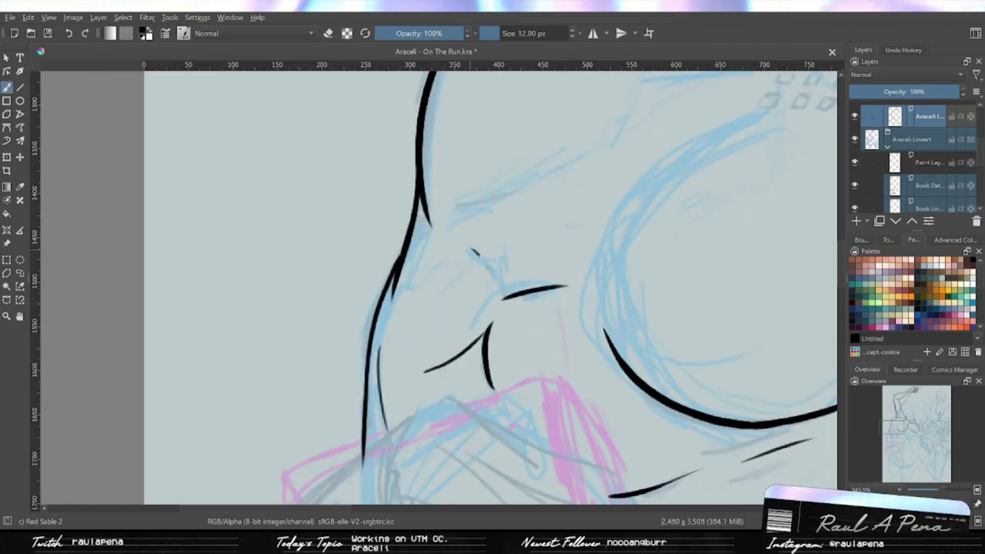
key(e)
scroll(487, 269, up, 3)
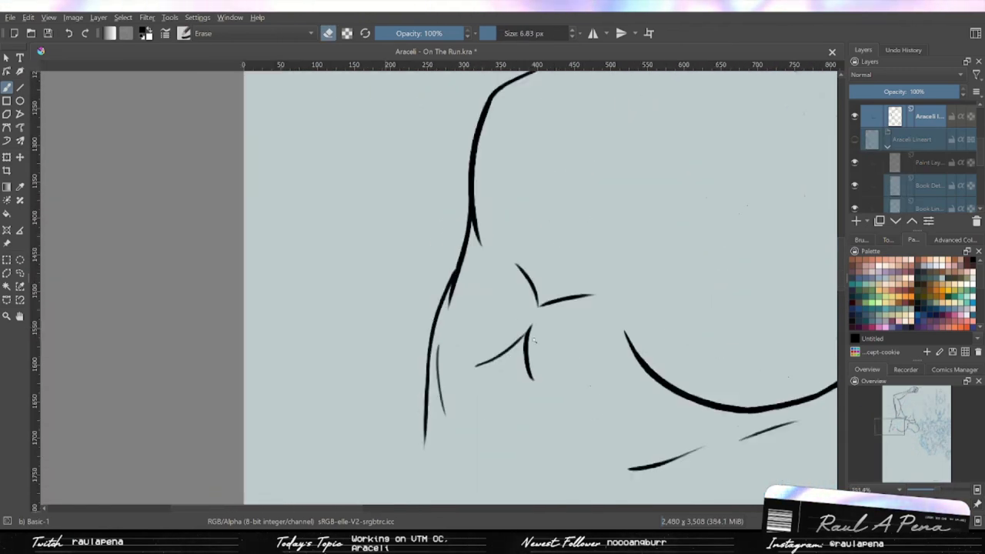
- Remove the extra armpit creases, keeping only the short upright curve, and show the Araceli Lineart group again
scroll(637, 417, up, 5)
scroll(483, 250, down, 4)
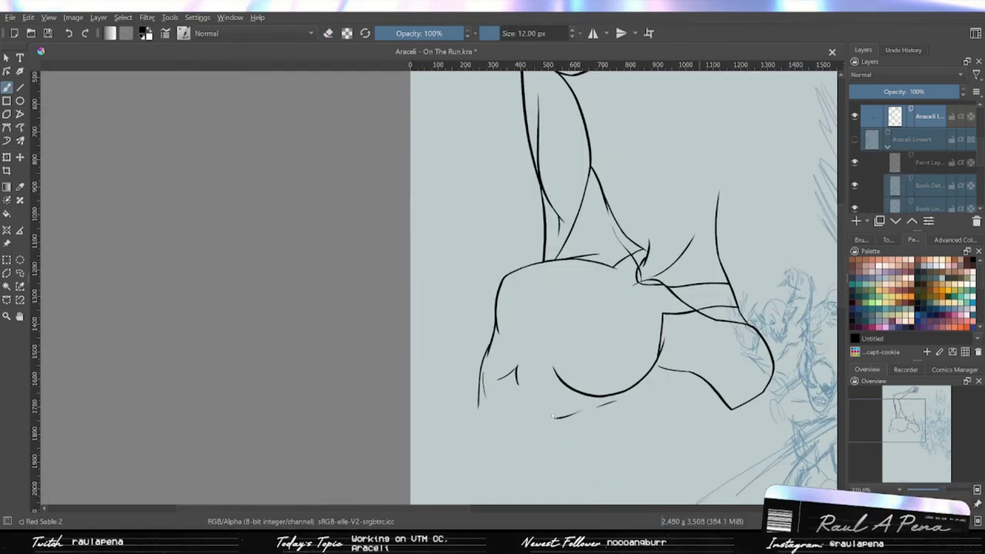
scroll(483, 250, up, 6)
scroll(483, 250, down, 4)
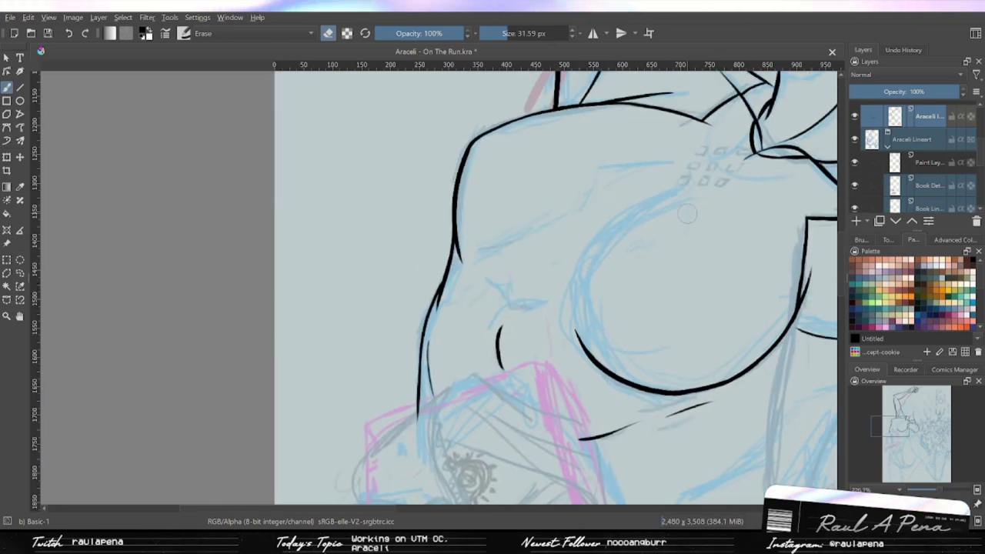
- Ink the long torso line running down from the junction between the breasts to the waist
scroll(514, 231, up, 2)
scroll(514, 232, up, 3)
key(slash)
scroll(514, 231, down, 3)
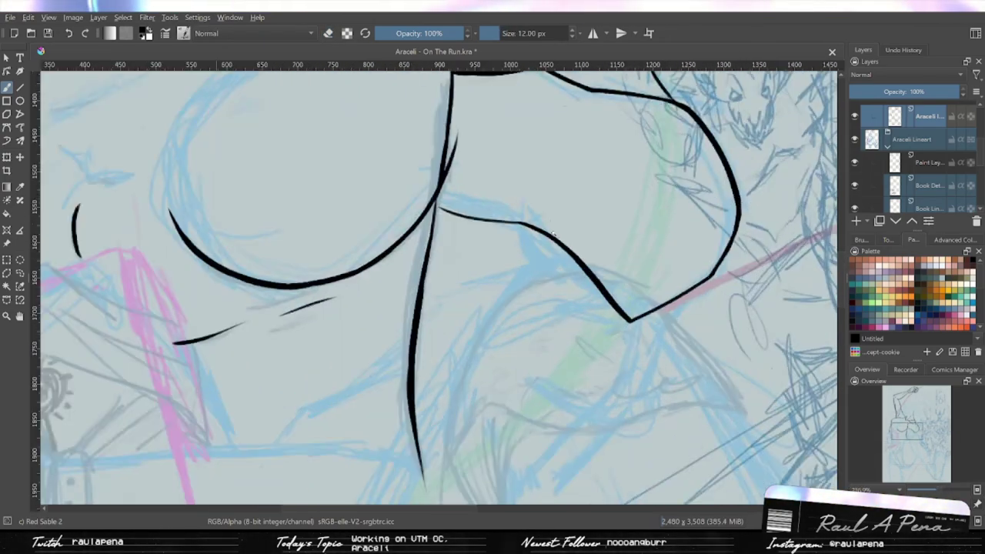
- Ink the curved torso line descending from the far breast's underside and erase its stray spurs and doubled edges
scroll(492, 377, down, 3)
scroll(507, 211, up, 4)
mouse_move(413, 419)
mouse_down()
mouse_move(529, 223)
mouse_move(483, 266)
mouse_up()
key(slash)
scroll(521, 244, up, 3)
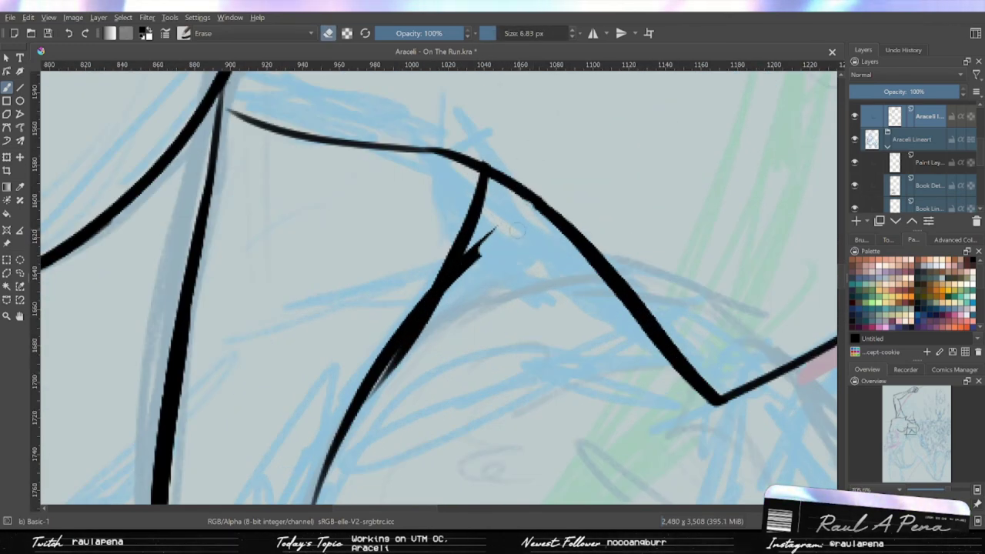
drag(516, 230, 381, 388)
scroll(507, 202, up, 2)
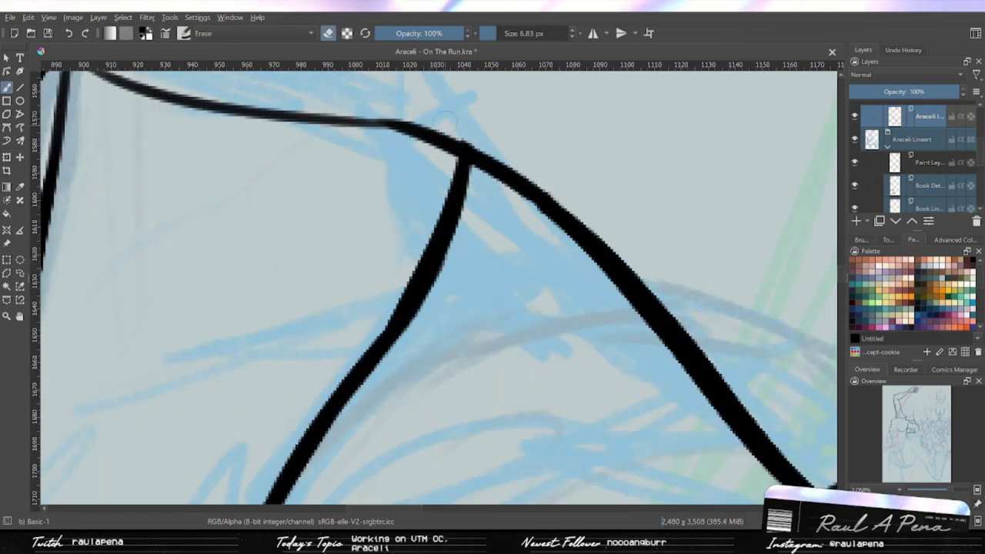
scroll(445, 121, down, 4)
key(slash)
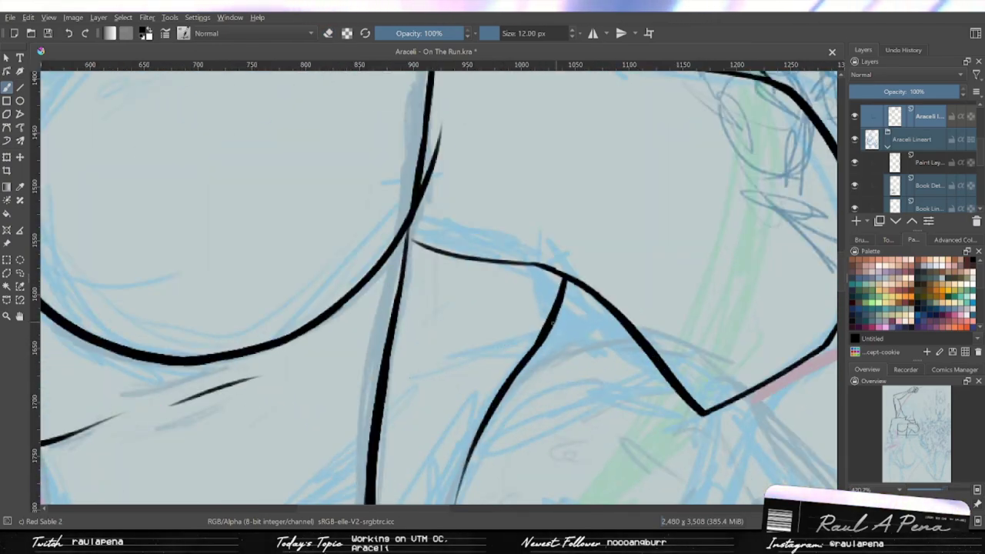
- Ink a short crease beside the curved torso line below the far breast and set the Araceli Lineart group's opacity to 79%
scroll(554, 323, down, 3)
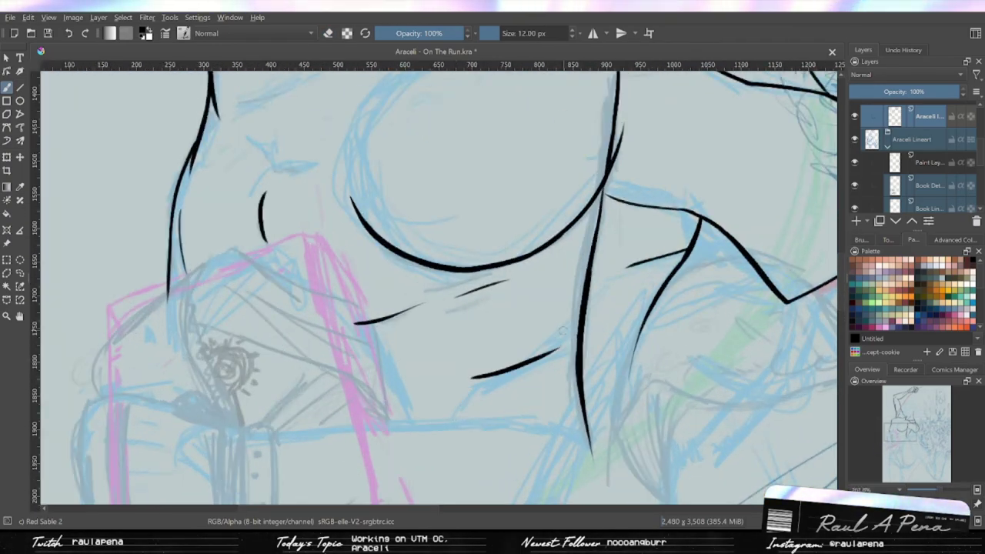
scroll(562, 331, down, 4)
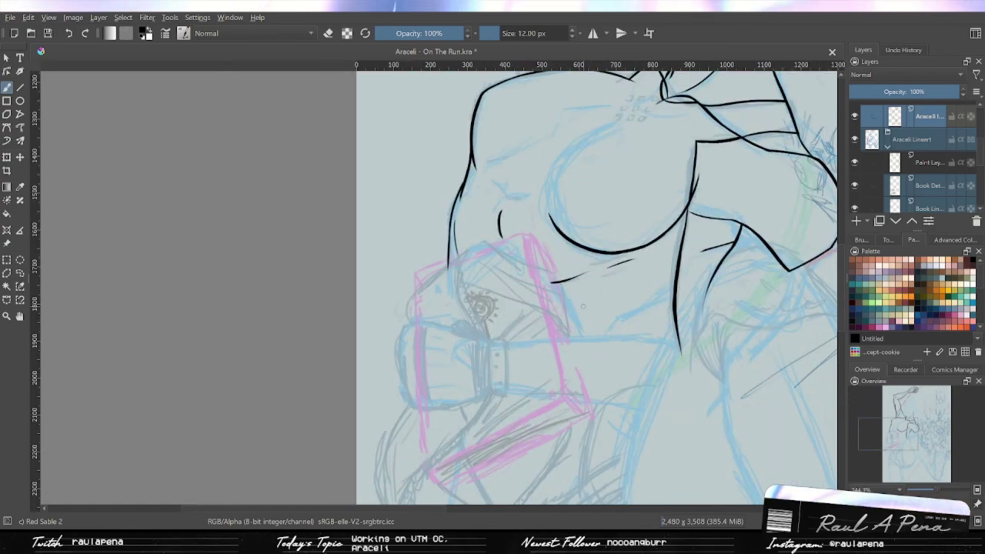
scroll(592, 288, down, 5)
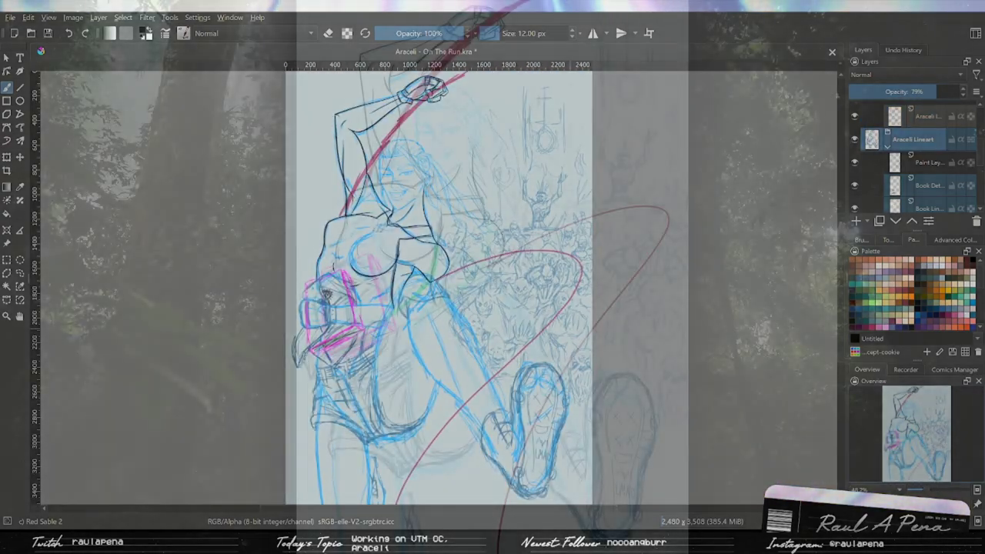